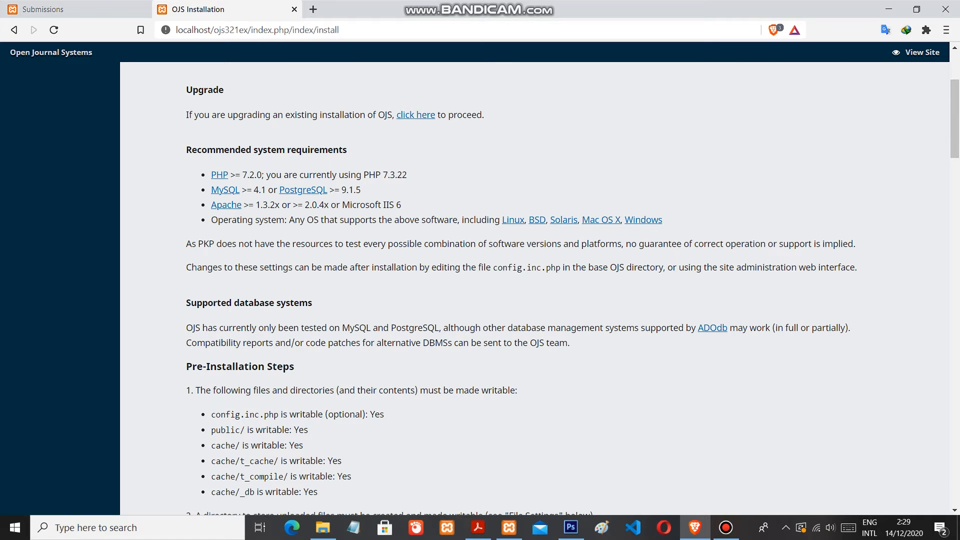
Read through the OJS installation page, covering system requirements, pre-installation steps, administrator account and locale settings
scroll(535, 288, down, 1)
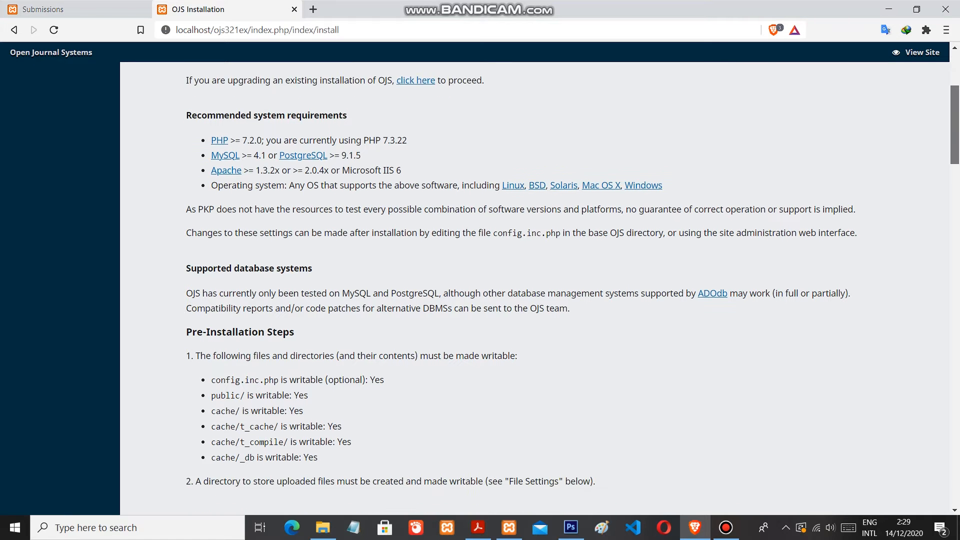
scroll(535, 288, down, 1)
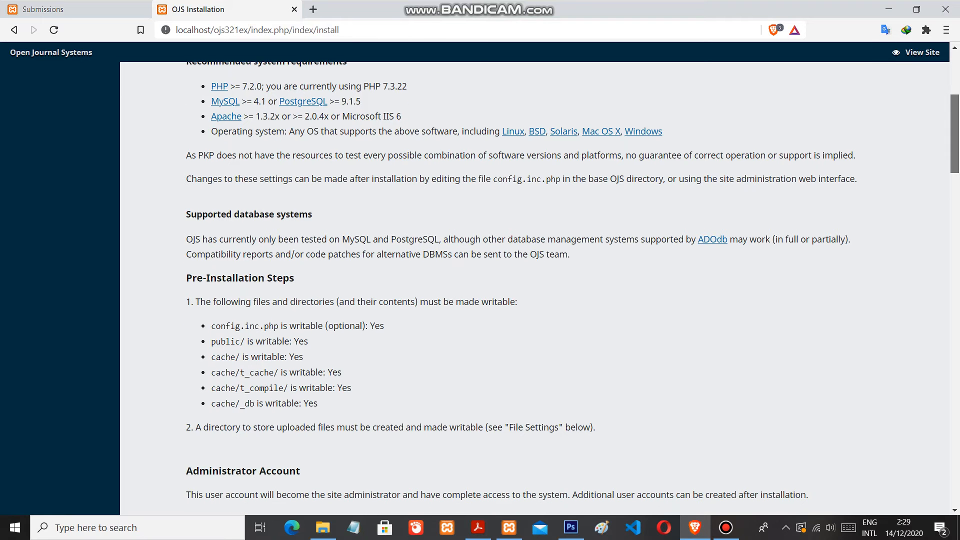
scroll(535, 288, down, 1)
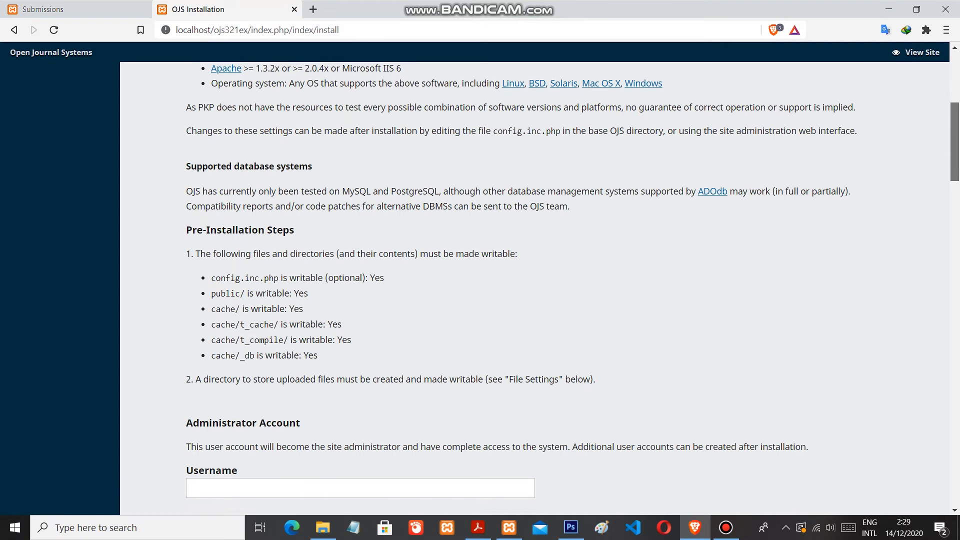
scroll(535, 288, down, 3)
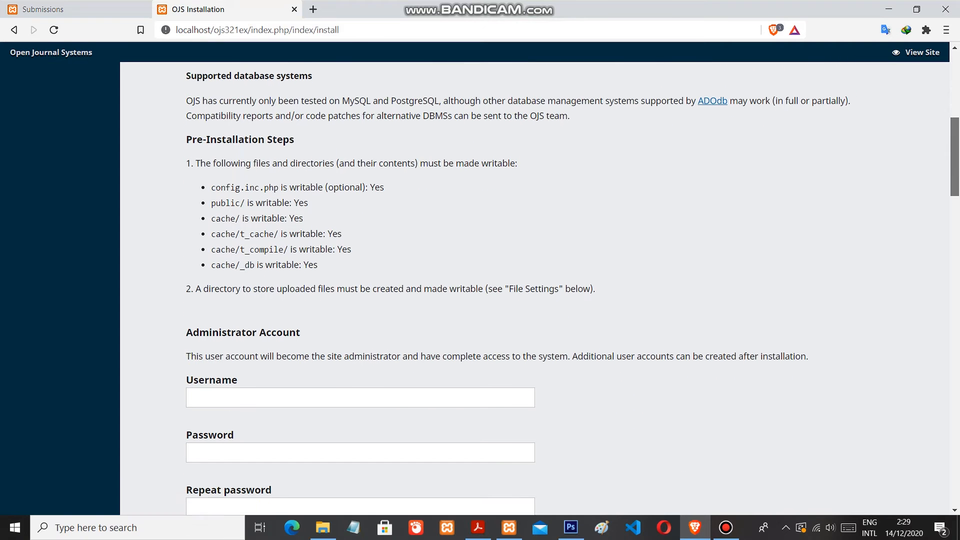
scroll(535, 289, down, 3)
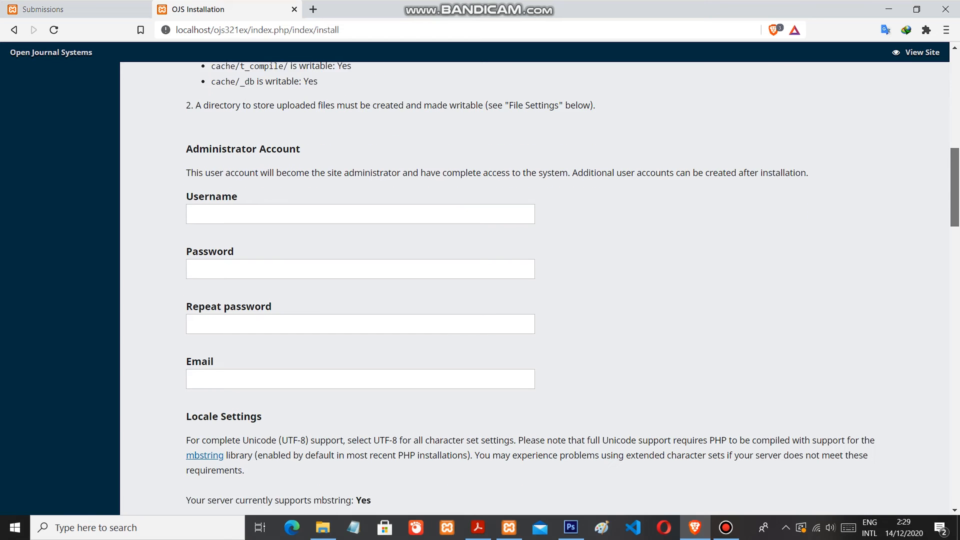
scroll(535, 289, down, 1)
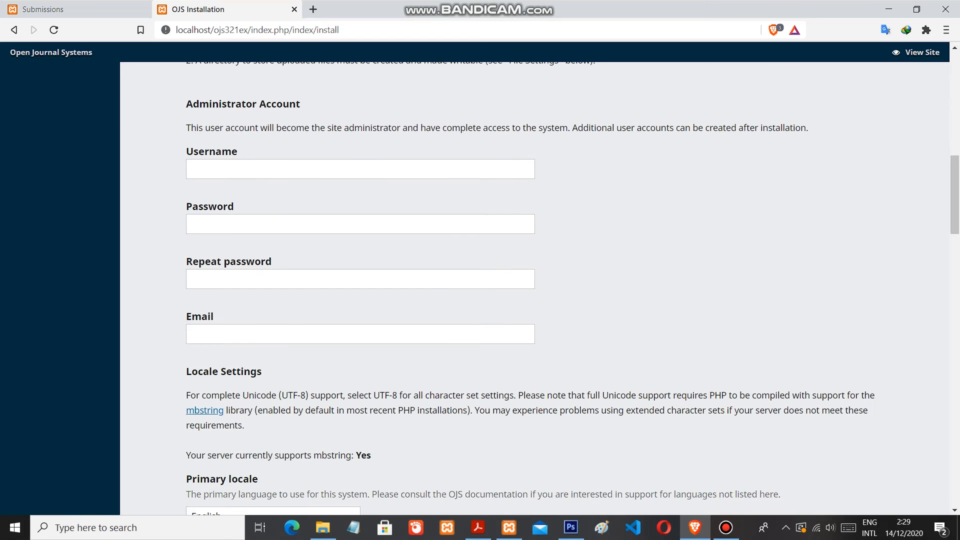
scroll(536, 289, up, 1)
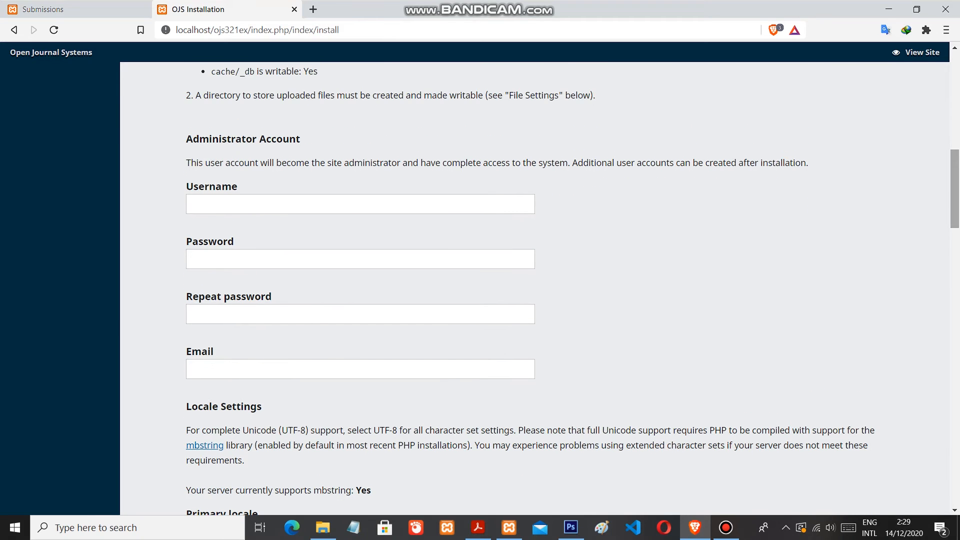
scroll(535, 289, down, 3)
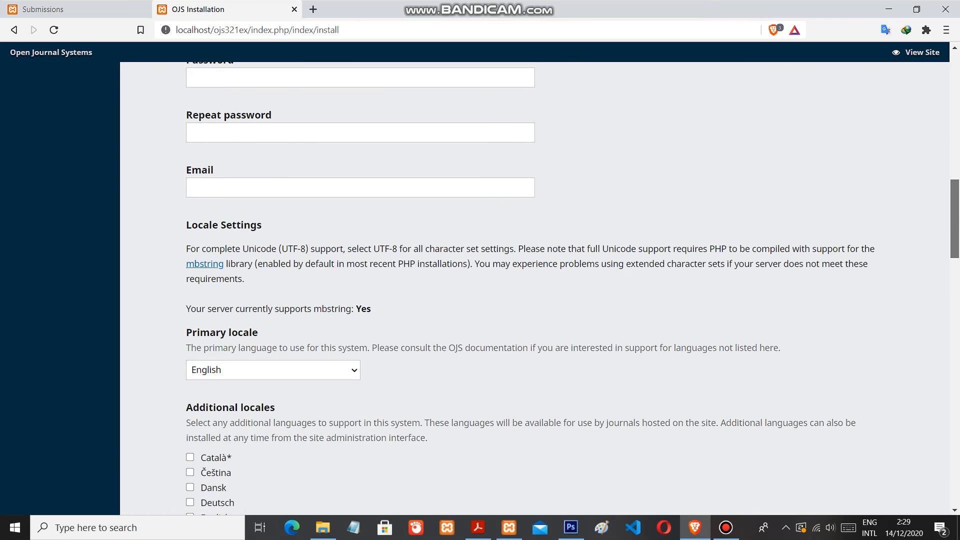
scroll(535, 289, up, 1)
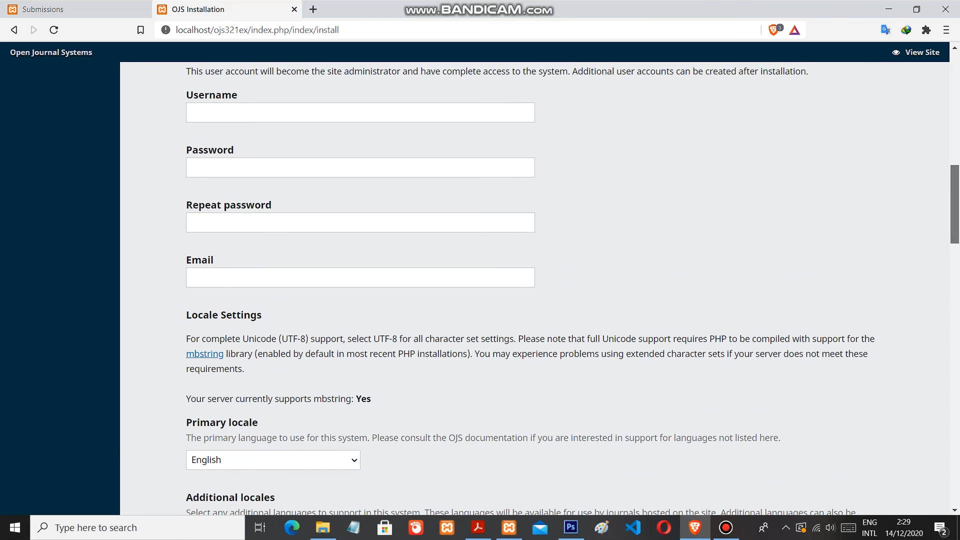
scroll(535, 289, down, 4)
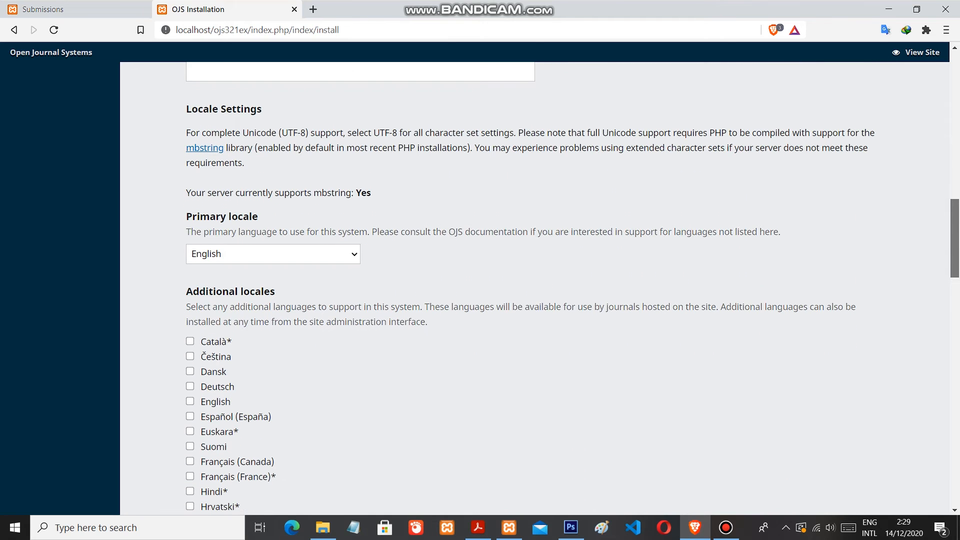
drag(954, 240, 955, 259)
click(300, 131)
click(300, 131)
Set the database driver in the installation form's Database Settings to MySQLi
drag(955, 259, 955, 412)
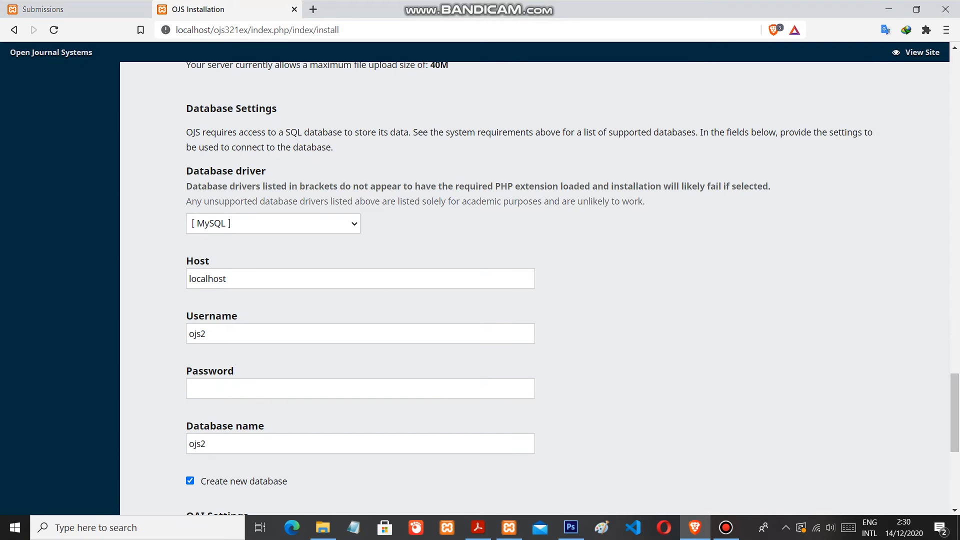
click(273, 223)
click(250, 251)
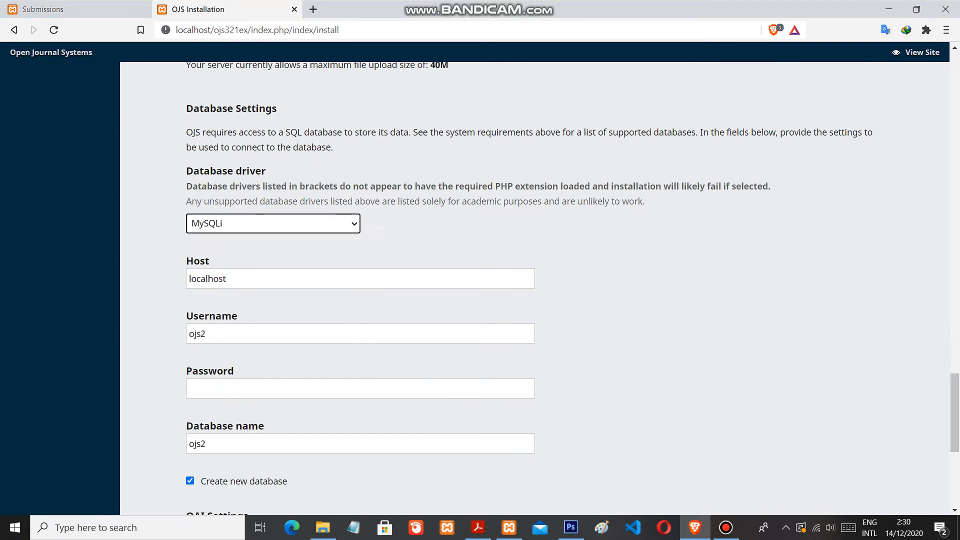
Examine the database username field and check the running modules in the XAMPP Control Panel before returning to the installation form
drag(955, 413, 955, 424)
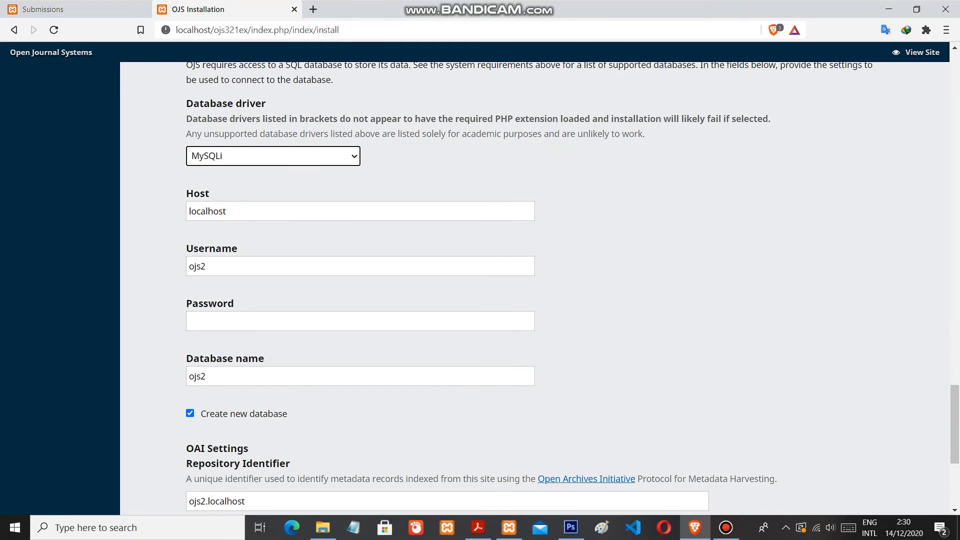
drag(210, 267, 187, 267)
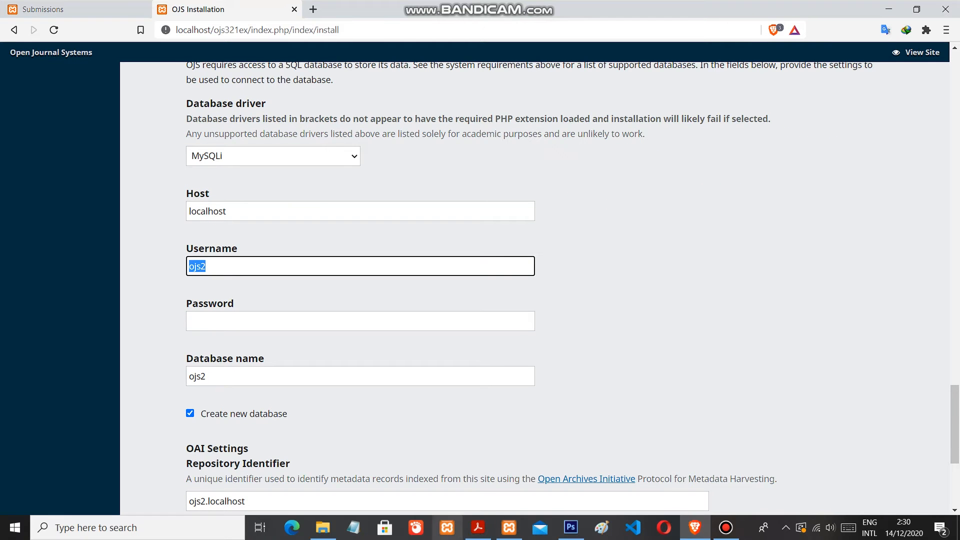
click(447, 528)
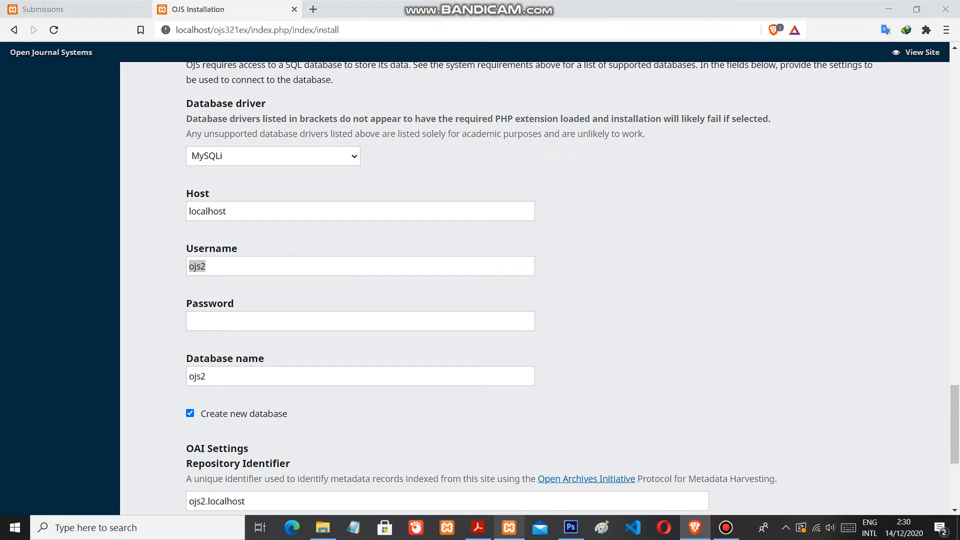
mouse_move(509, 528)
click(509, 472)
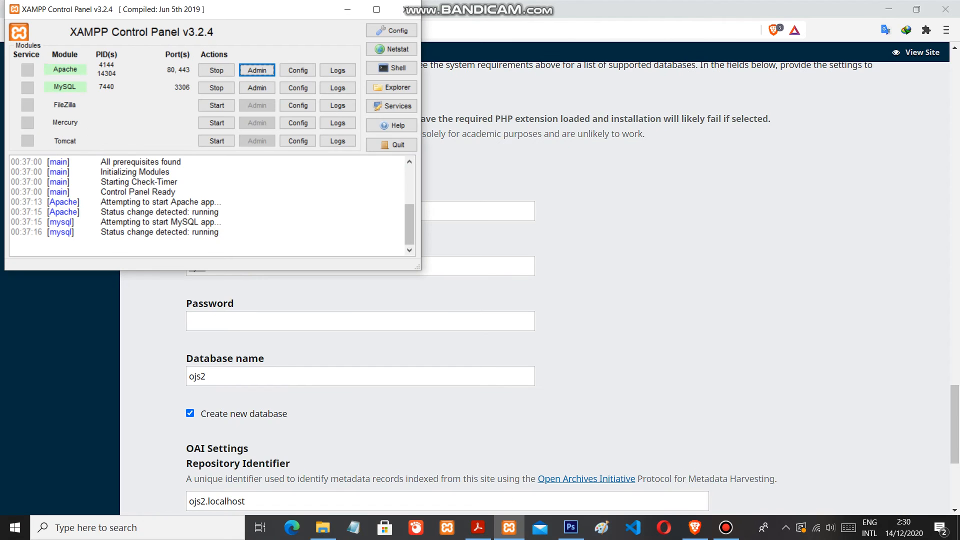
click(348, 9)
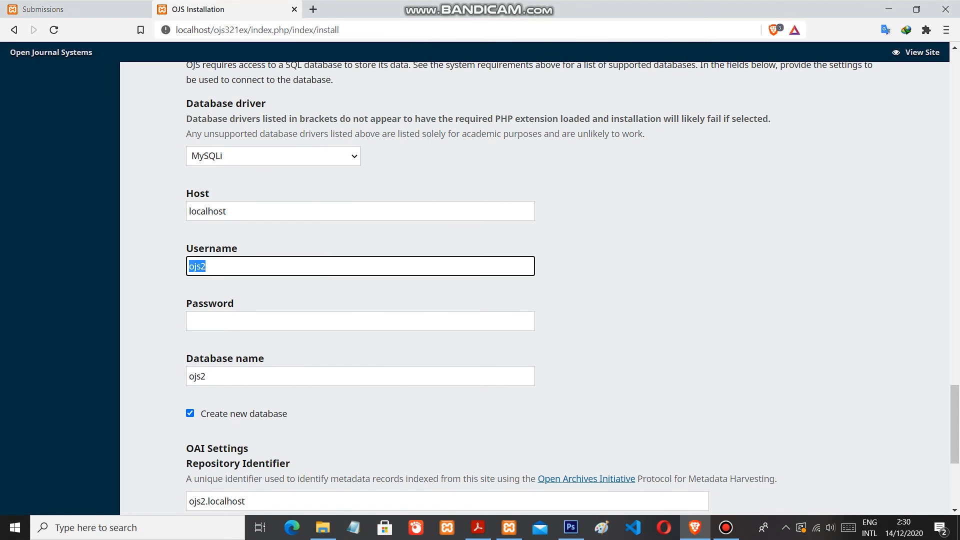
Look over the database password and name fields, and turn the Create new database option off and on again
key(Tab)
key(Tab)
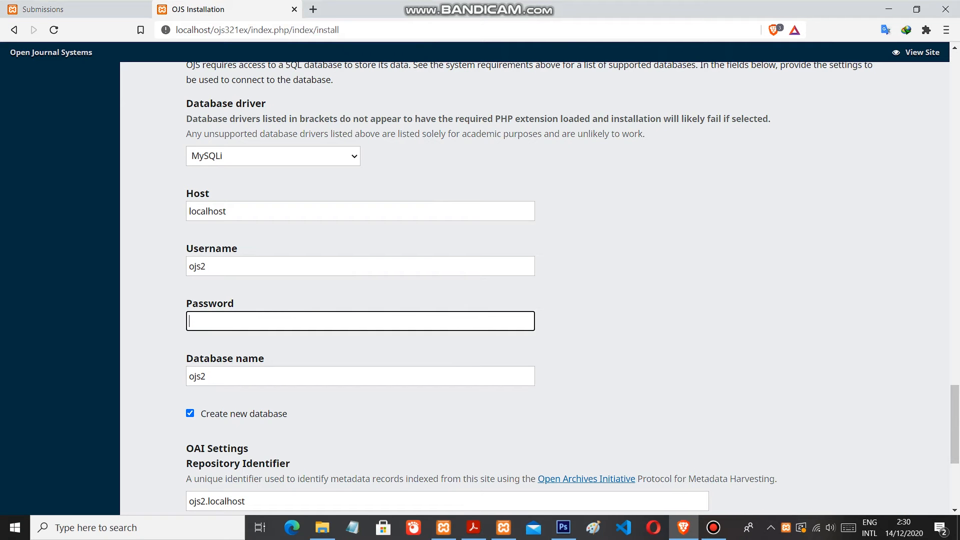
drag(196, 376, 187, 376)
drag(955, 424, 955, 442)
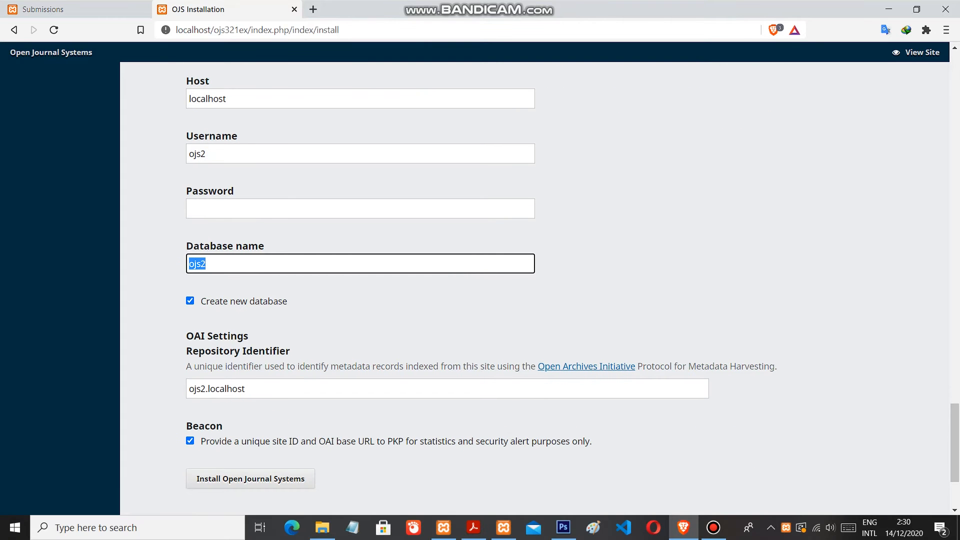
click(190, 301)
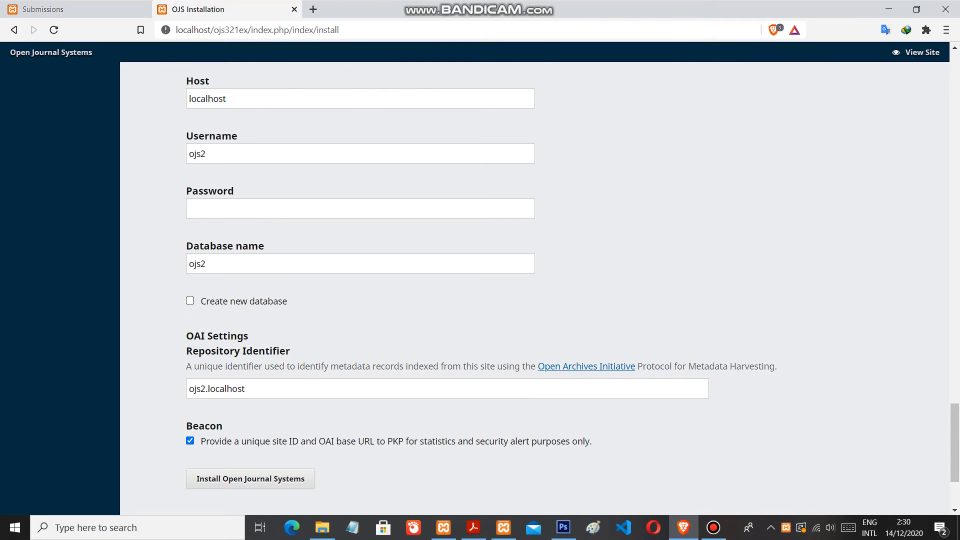
click(190, 301)
View the OAI settings at the end of the form and close the OJS Installation page without installing
drag(954, 443, 955, 466)
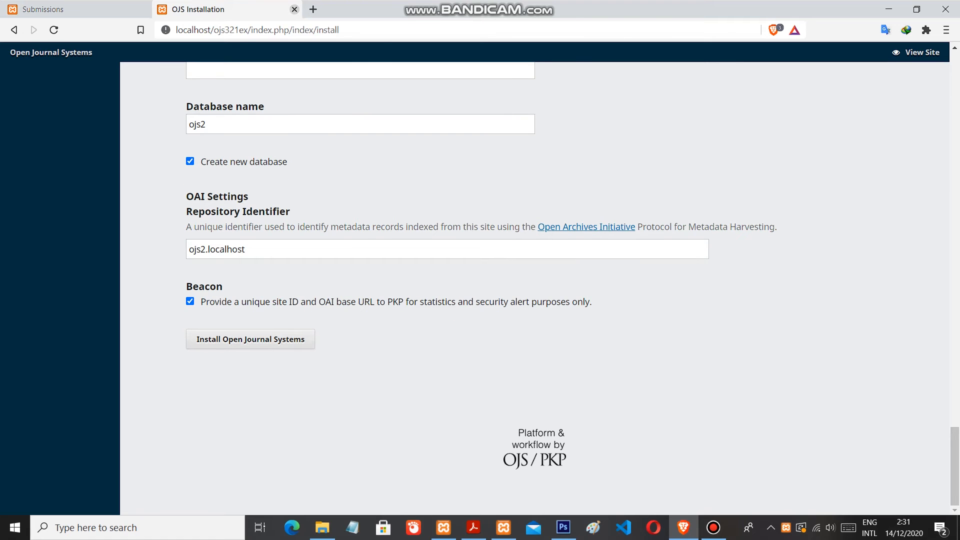
click(295, 9)
click(542, 100)
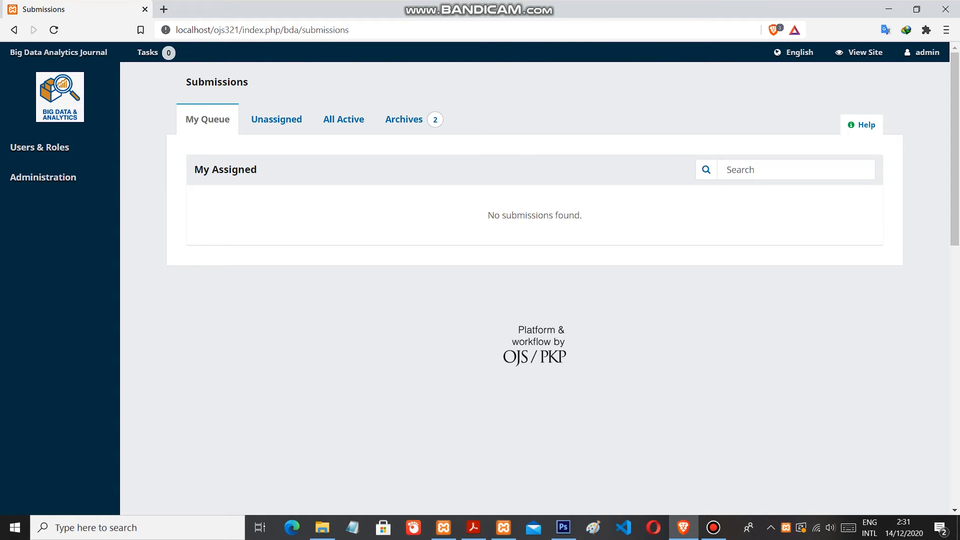
View the Site Administration page and open the journal's Users & Roles page, dismissing the alerts
click(43, 177)
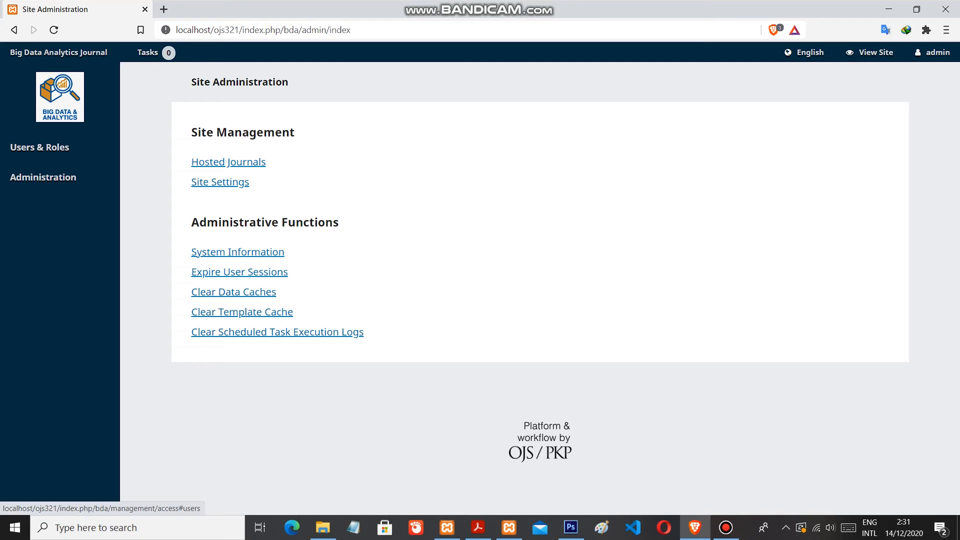
click(40, 147)
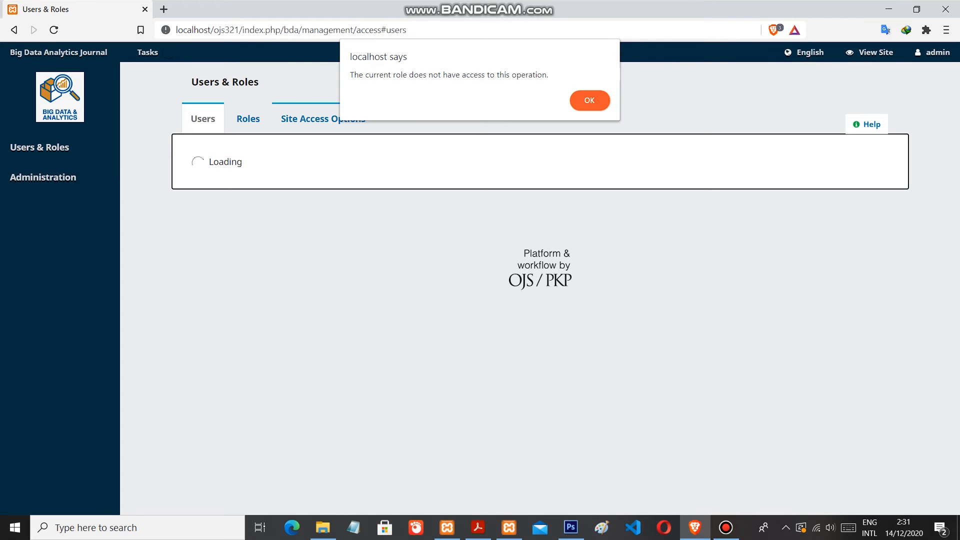
click(590, 101)
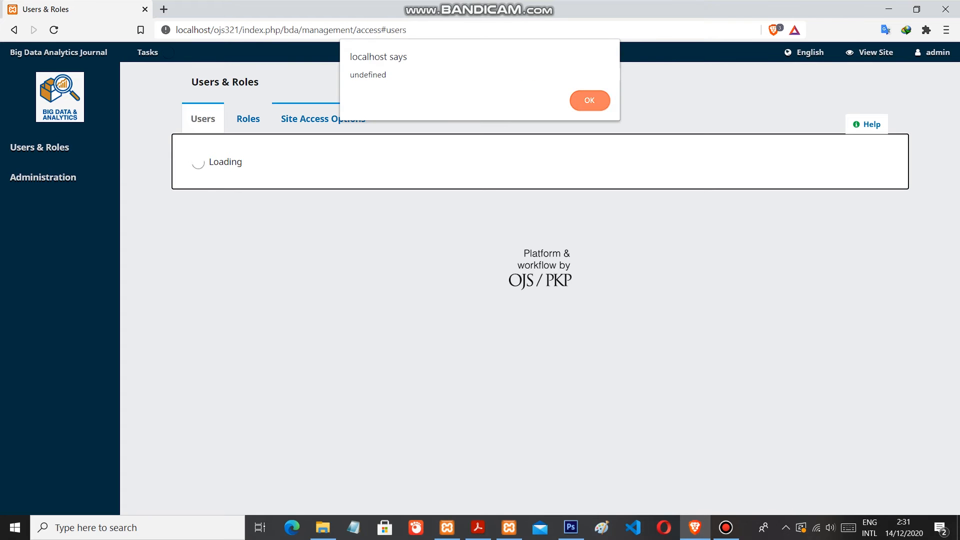
click(590, 101)
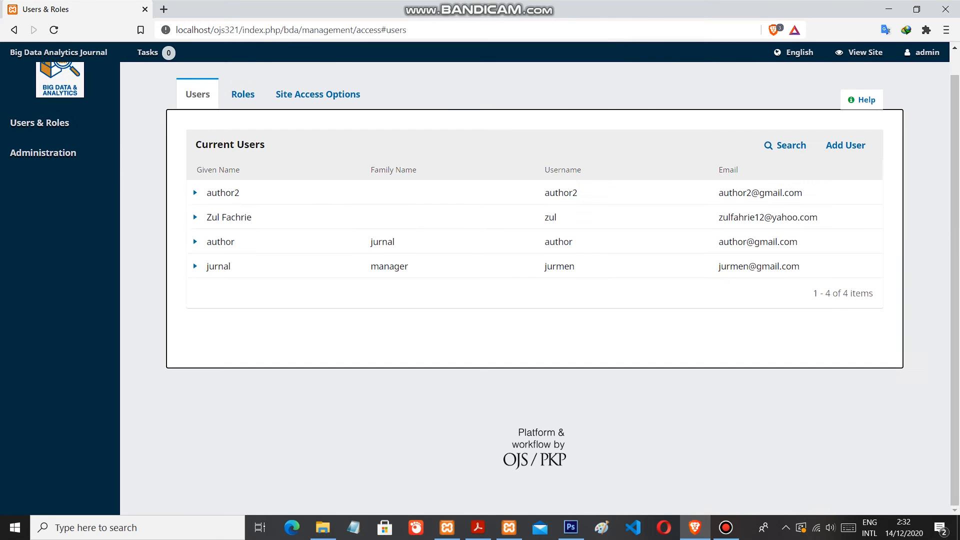
Expand the entries in the current users list and open the journal manager's account for editing
click(196, 192)
click(195, 192)
click(195, 217)
click(196, 217)
click(195, 242)
click(195, 241)
click(195, 266)
click(196, 266)
click(196, 266)
click(265, 287)
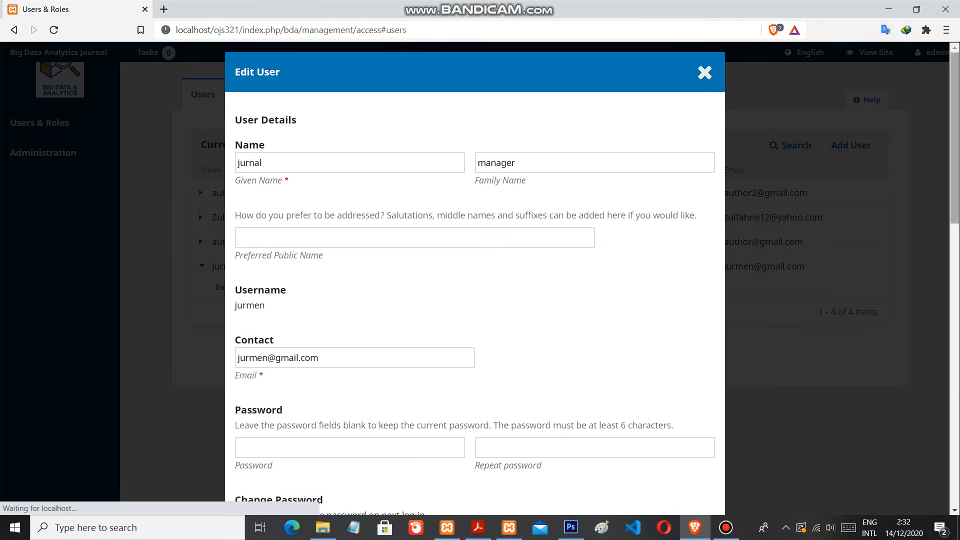
Review the journal manager's details and assigned roles, save the user, and dismiss the notification
scroll(475, 275, down, 3)
scroll(475, 275, up, 3)
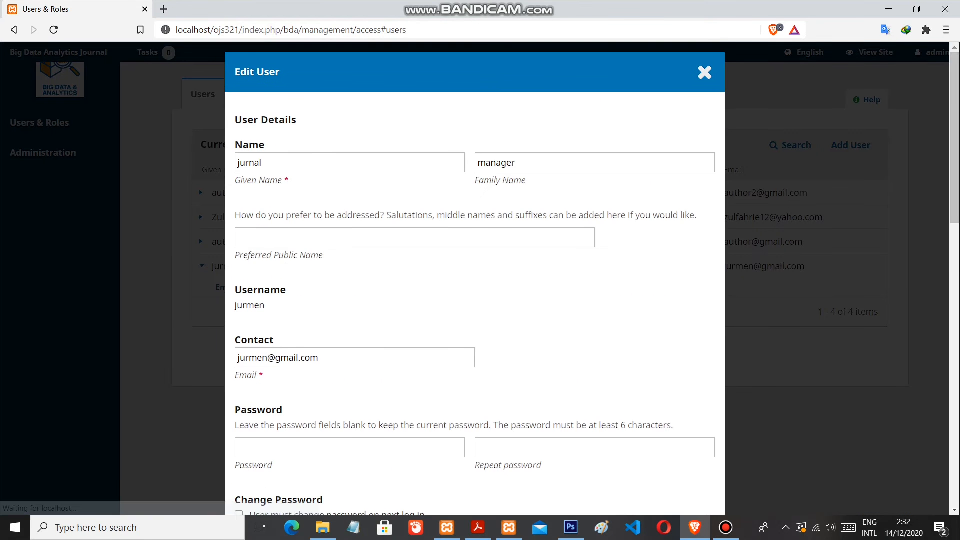
scroll(475, 275, down, 3)
scroll(475, 275, down, 10)
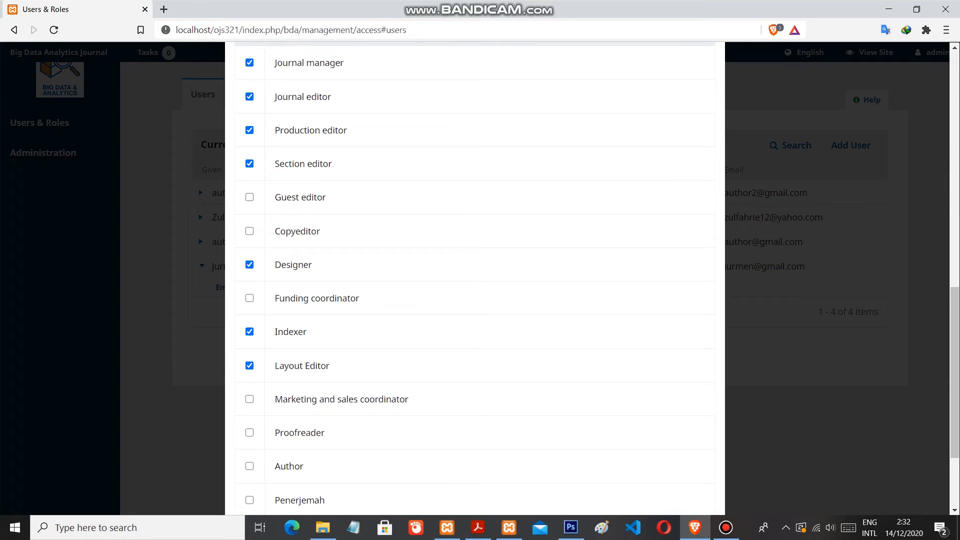
scroll(475, 275, down, 3)
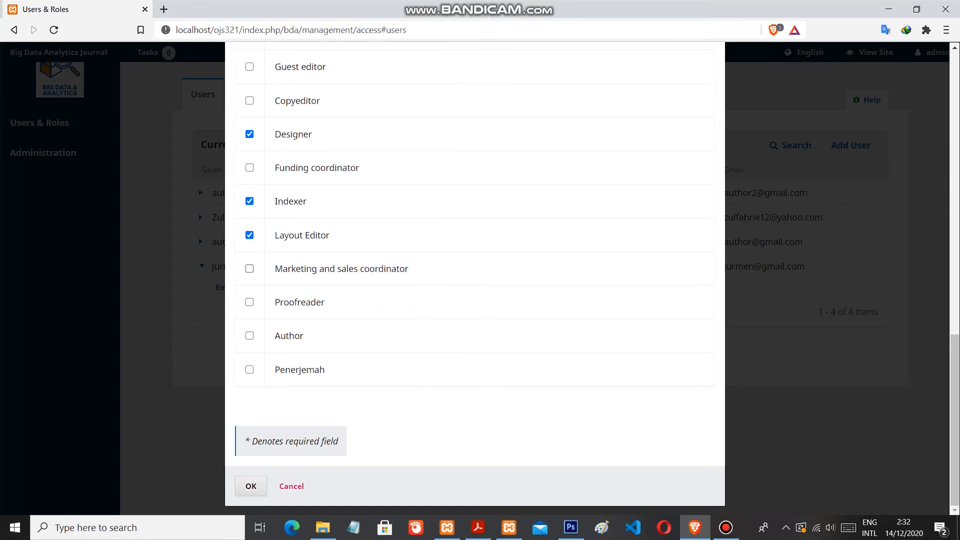
click(251, 487)
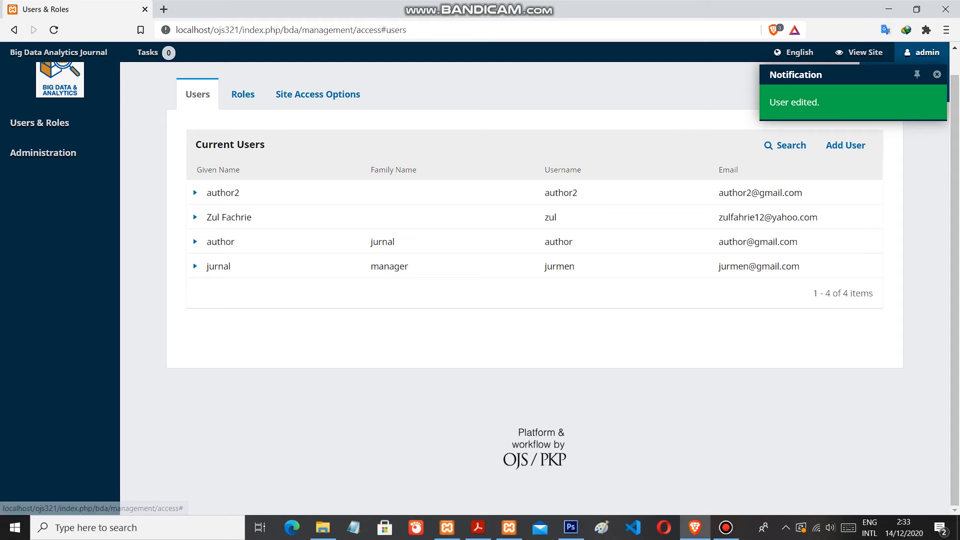
click(917, 75)
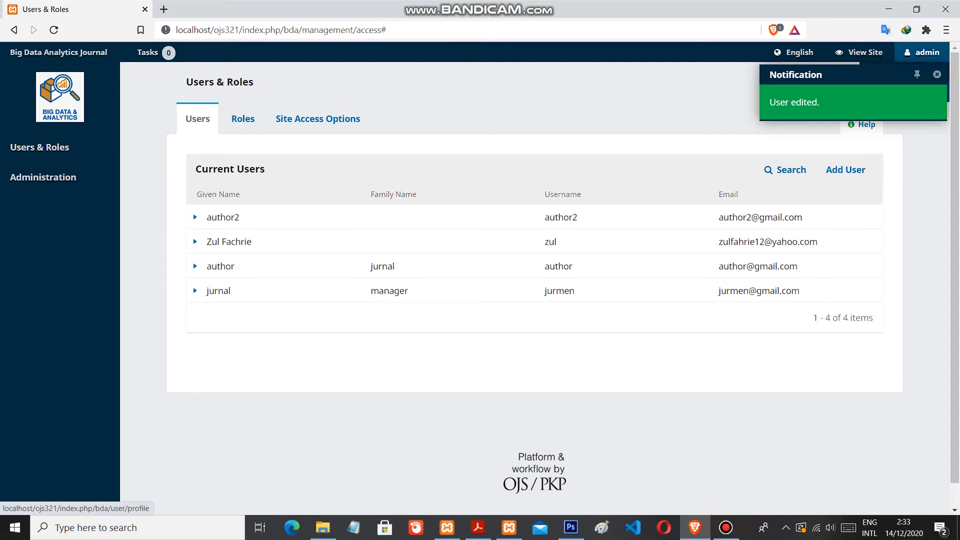
click(937, 75)
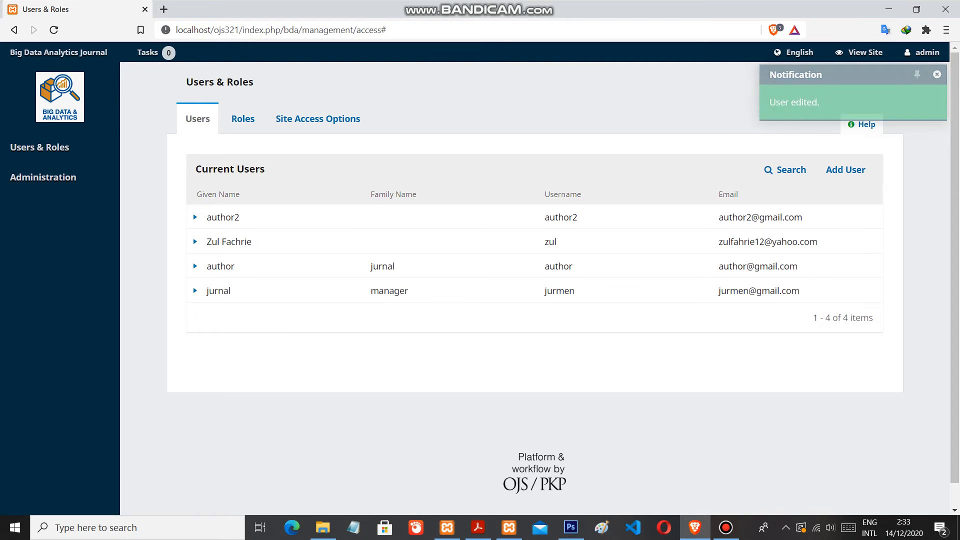
Log out of the admin account and log in as jurmen with the account password
mouse_move(927, 53)
click(883, 92)
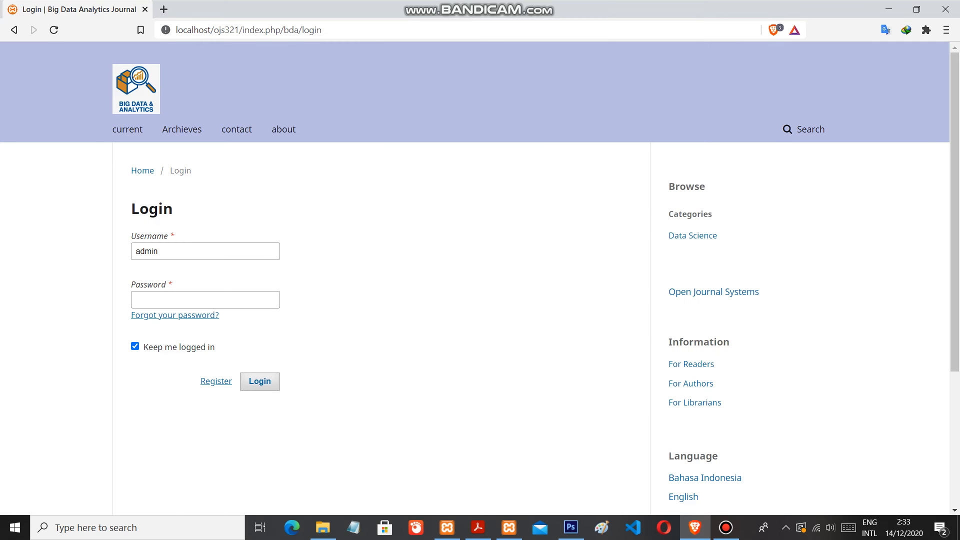
click(175, 251)
text(jurmen)
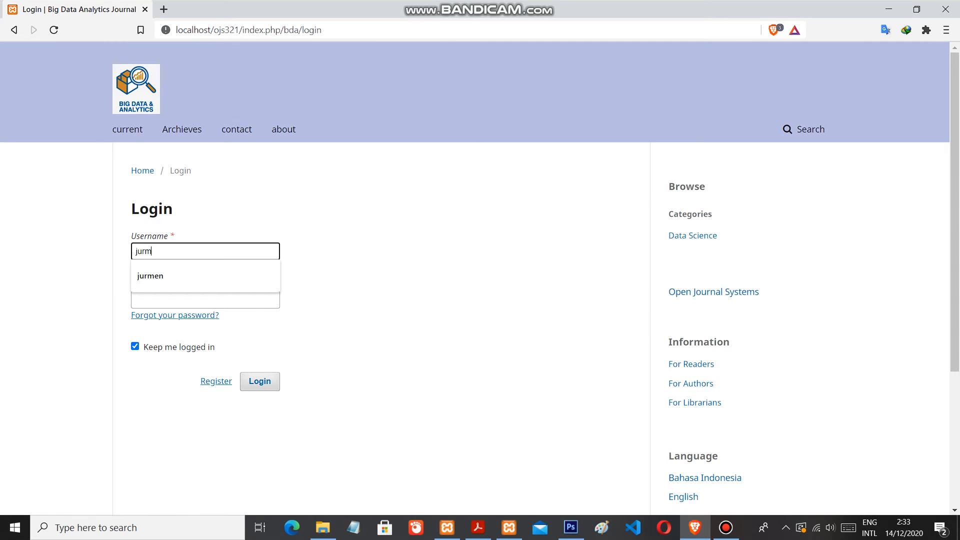
key(Tab)
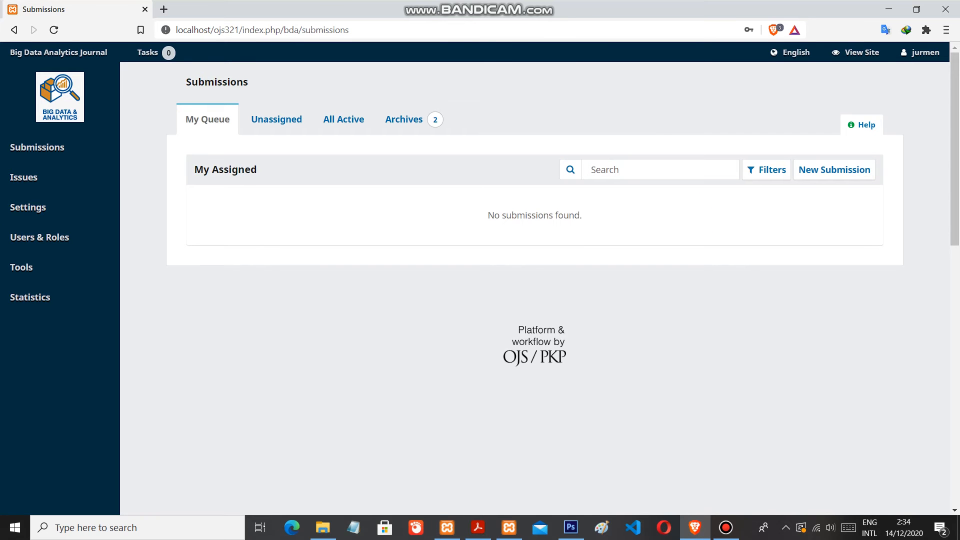
Open the website settings and review the appearance setup: logo, journal thumbnail, homepage image, page footer and sidebar blocks
mouse_move(28, 207)
click(147, 237)
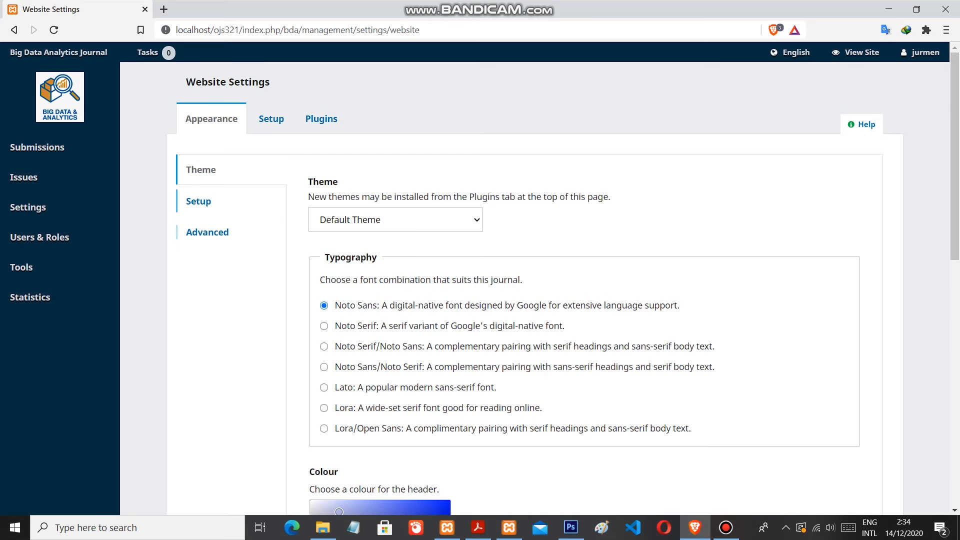
click(198, 202)
scroll(500, 290, down, 4)
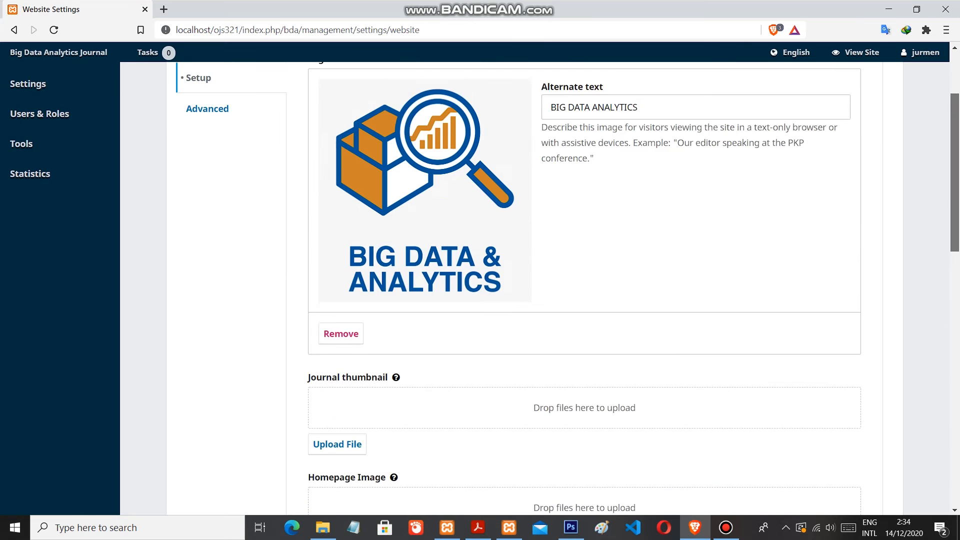
scroll(500, 290, up, 1)
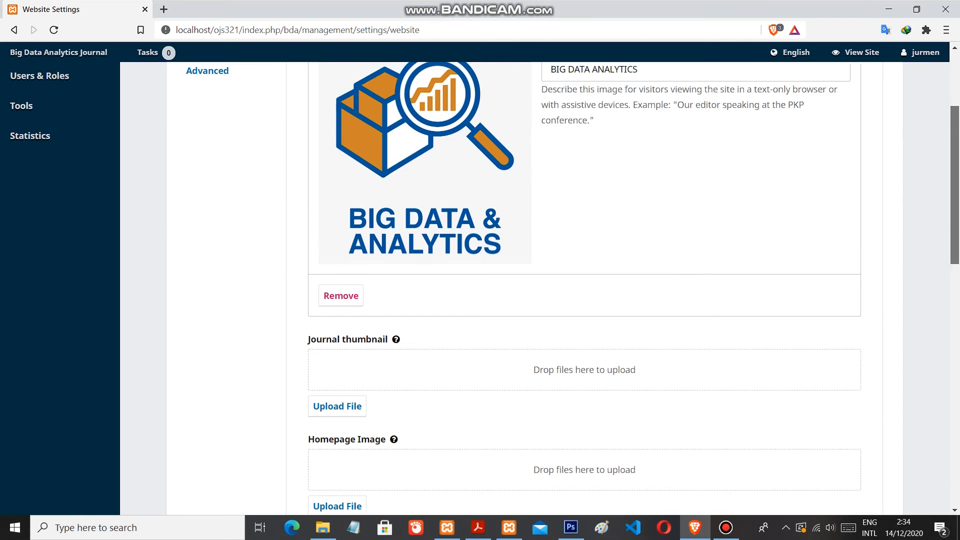
scroll(500, 290, down, 4)
scroll(501, 290, down, 4)
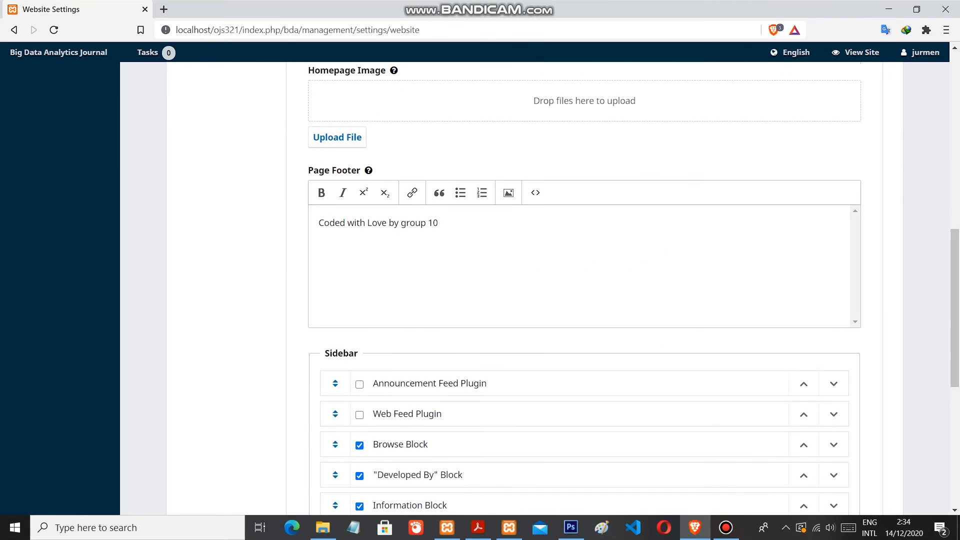
scroll(500, 290, down, 4)
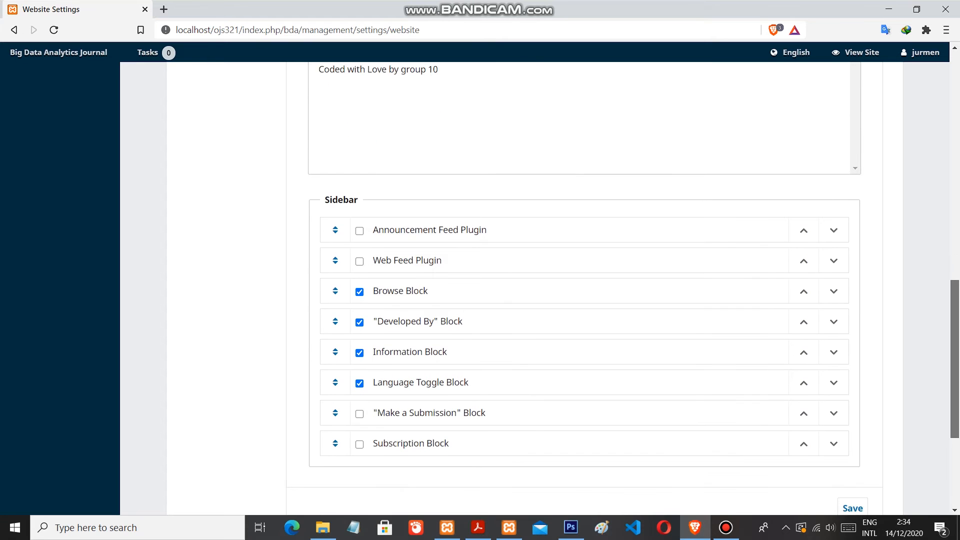
scroll(500, 290, down, 1)
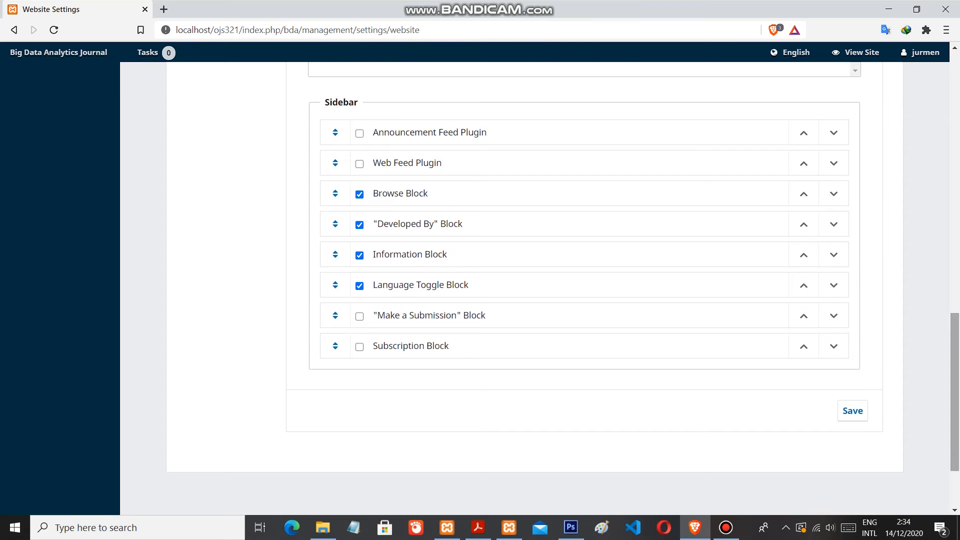
scroll(584, 290, up, 8)
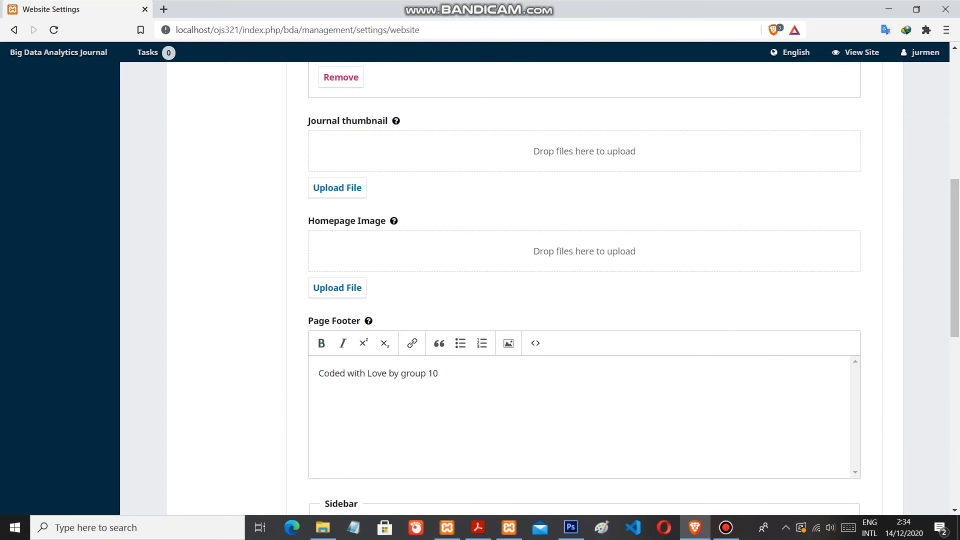
scroll(584, 291, down, 7)
scroll(584, 290, up, 15)
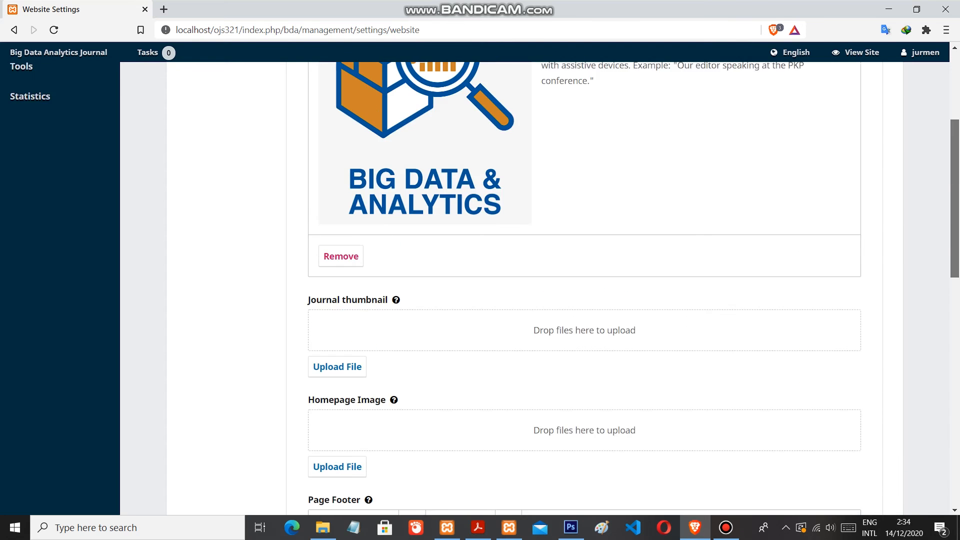
Review the website setup's list limits and its navigation menus
click(271, 119)
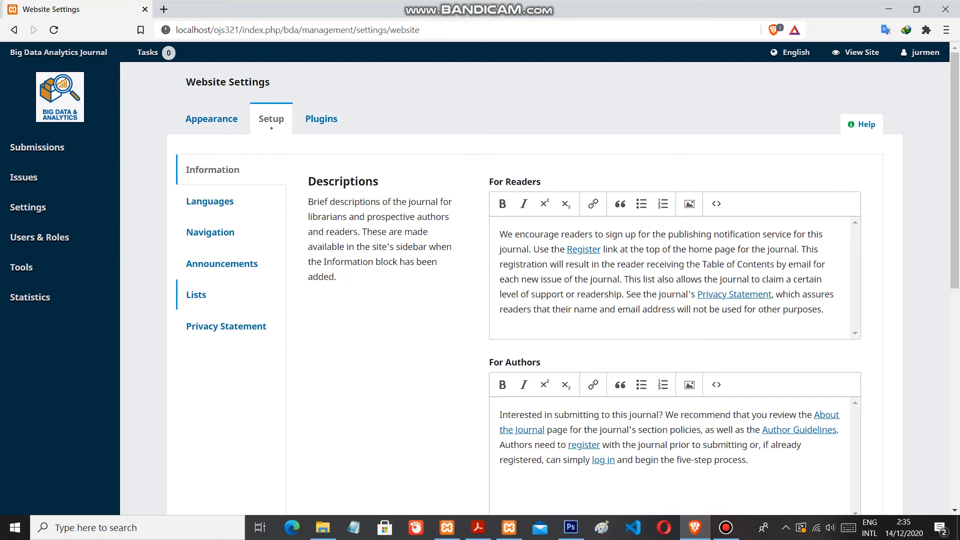
click(196, 295)
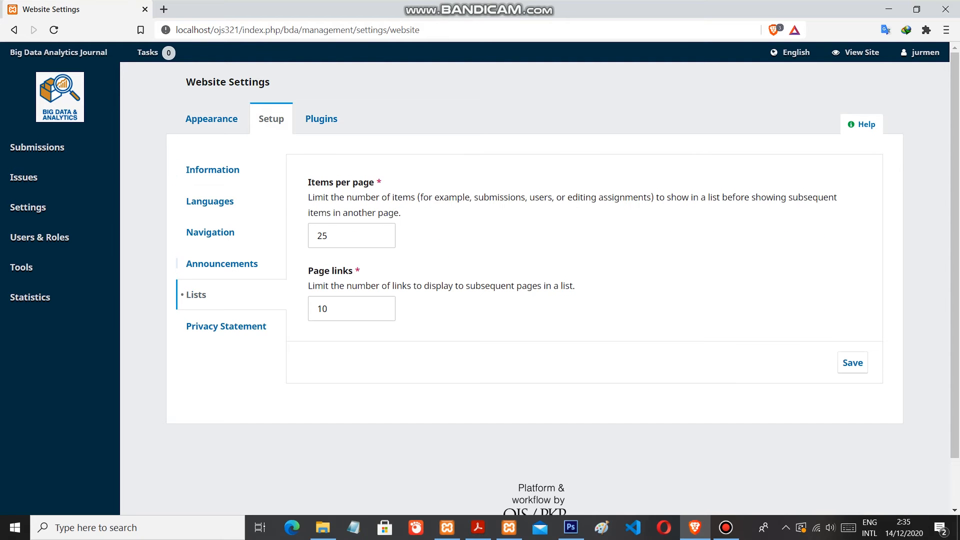
click(210, 232)
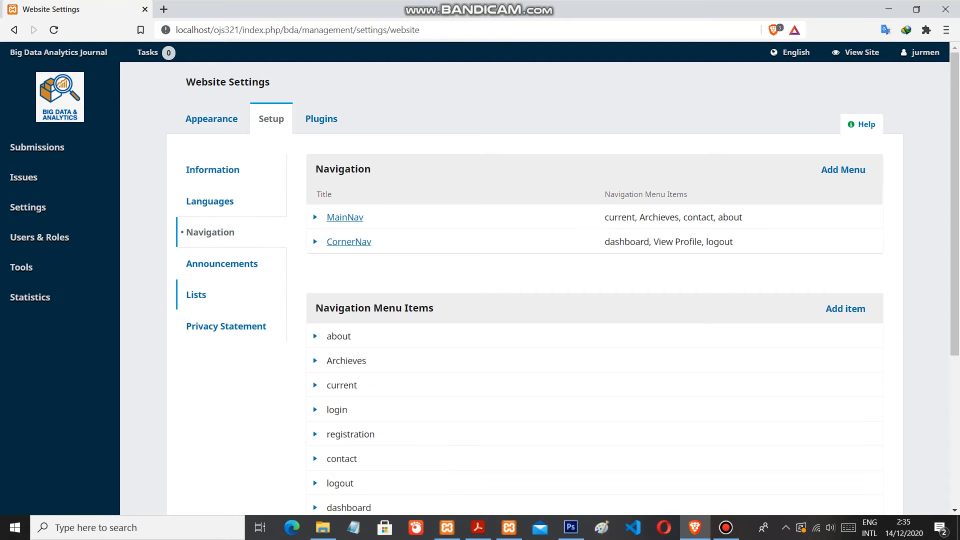
mouse_move(954, 200)
mouse_down()
mouse_move(955, 271)
mouse_move(955, 200)
mouse_up()
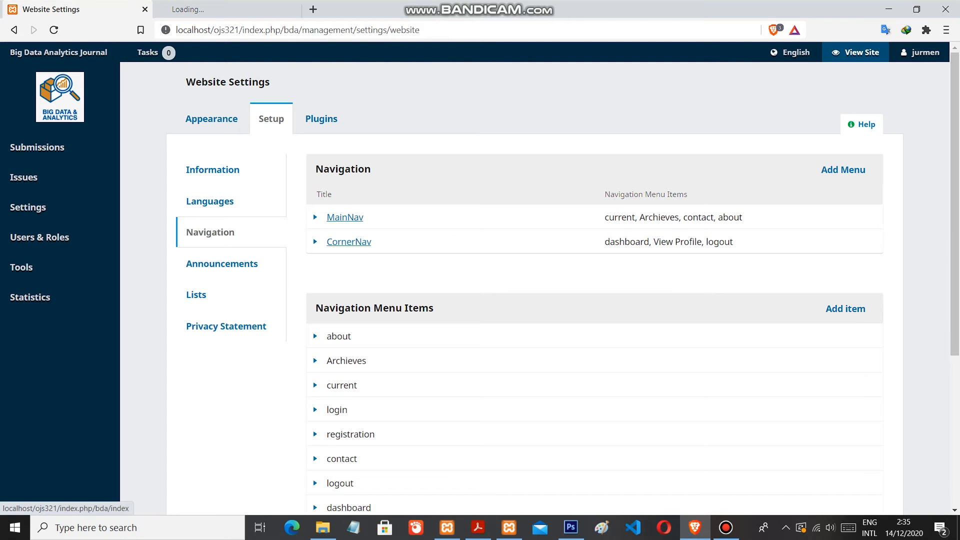
View the journal's public site to check its navigation menus, and return to the website settings
click(856, 52)
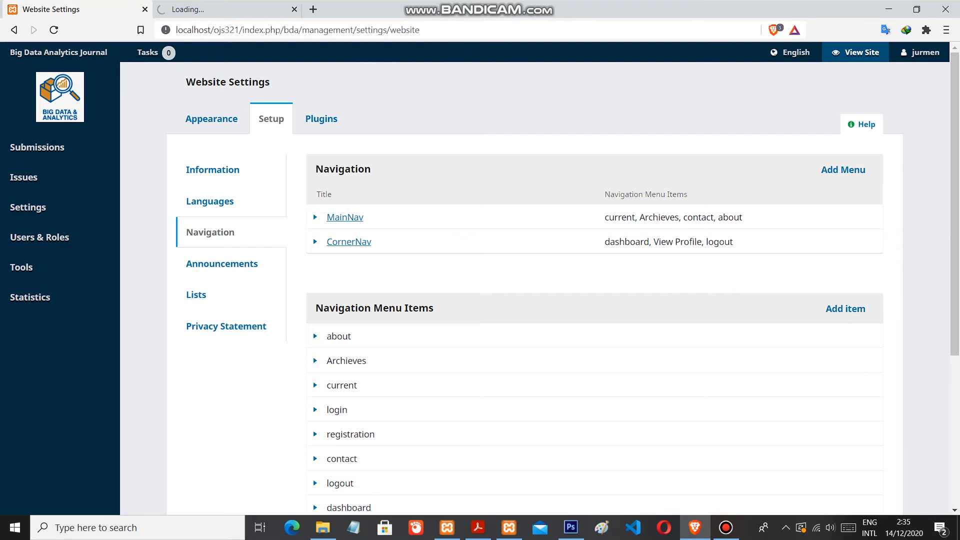
click(204, 10)
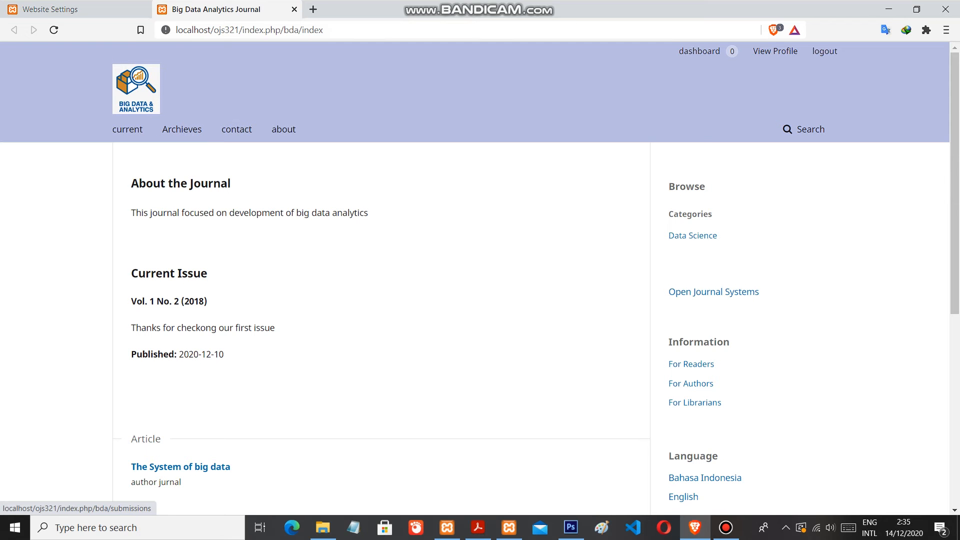
click(86, 9)
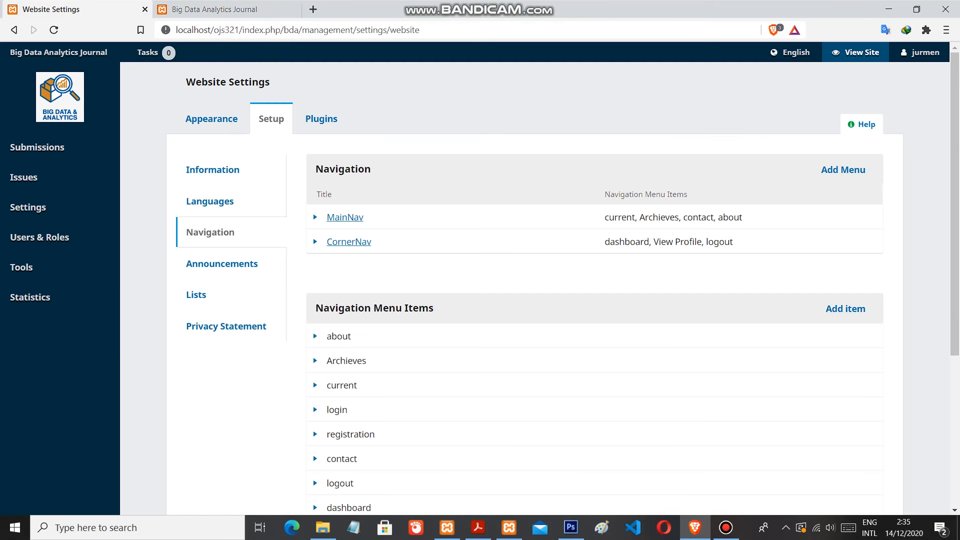
Look through the navigation menus and the full list of navigation menu items
scroll(535, 285, down, 3)
scroll(535, 285, up, 2)
scroll(535, 285, down, 2)
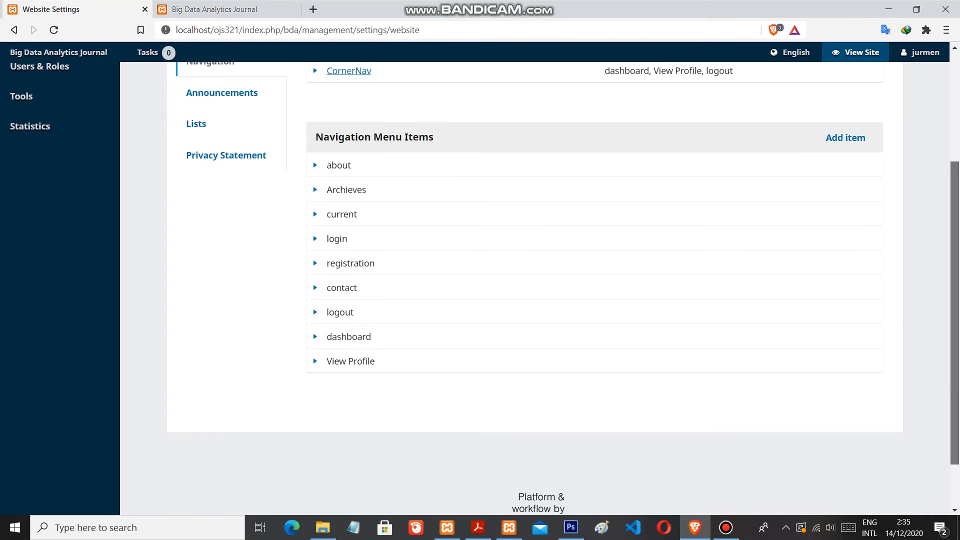
scroll(536, 285, up, 2)
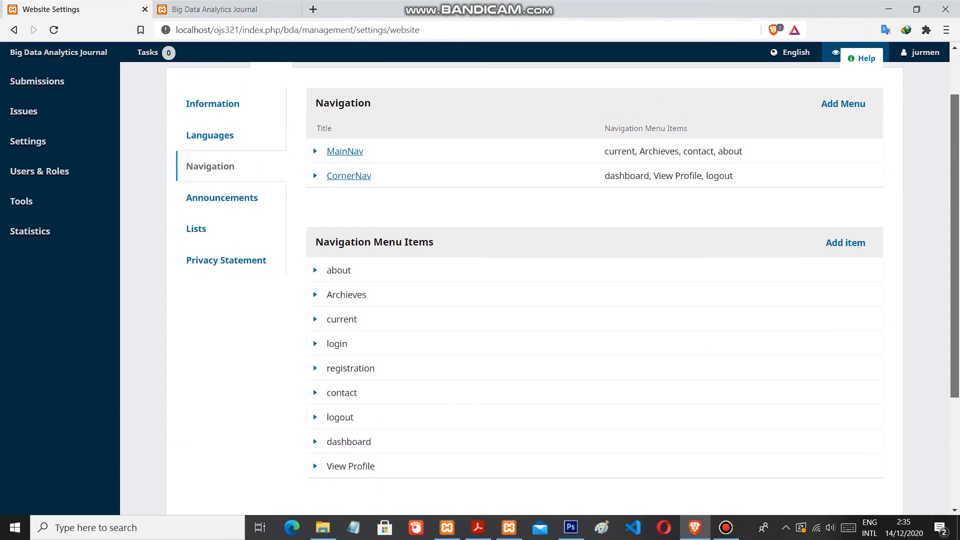
scroll(535, 285, up, 2)
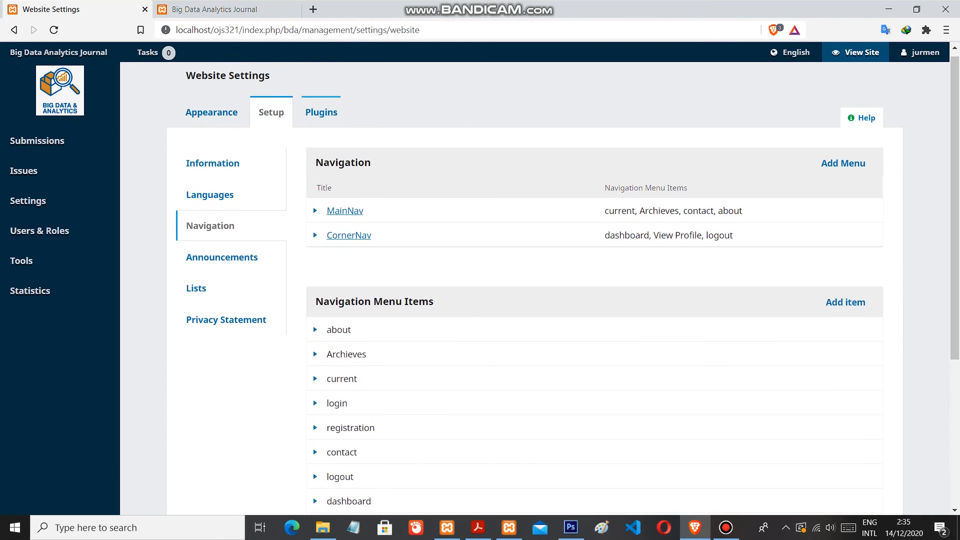
Review the installed plugins in the website settings, including which ones are enabled
click(322, 113)
drag(955, 94, 954, 208)
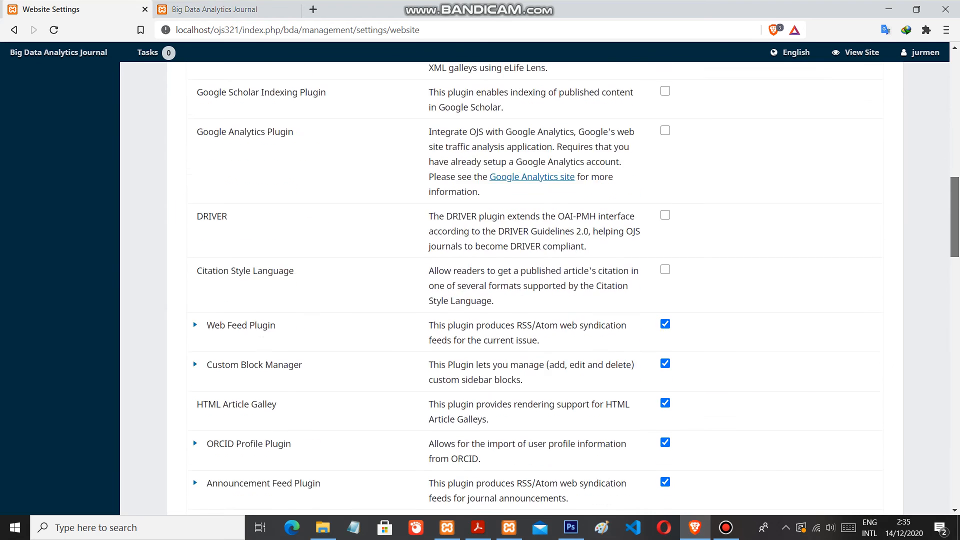
drag(955, 208, 955, 54)
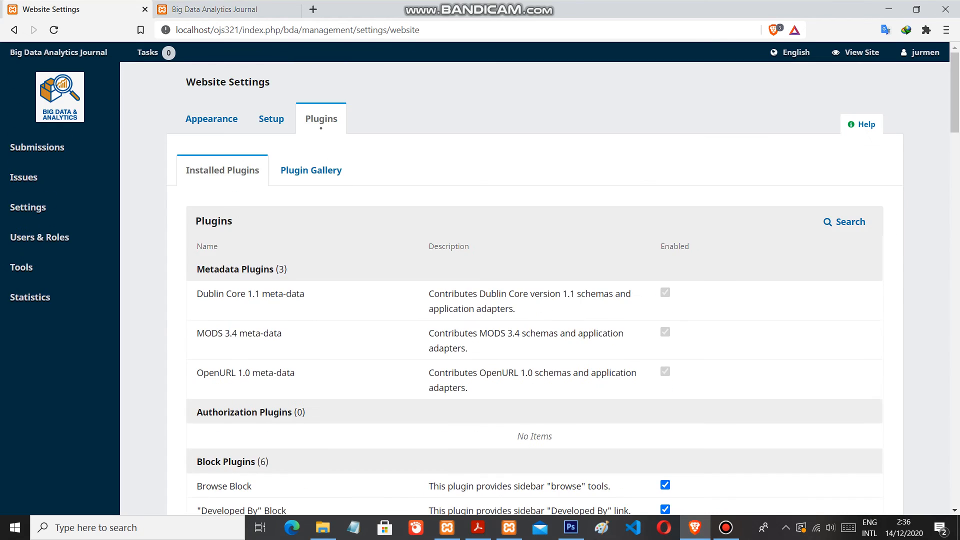
Open the journal settings and, while they load, look over the public journal homepage from header to page footer
mouse_move(28, 207)
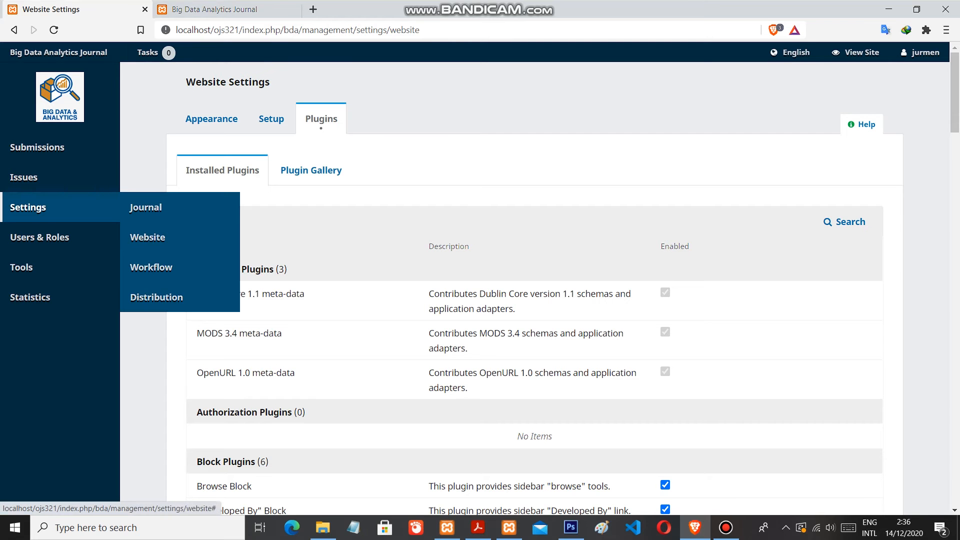
click(146, 207)
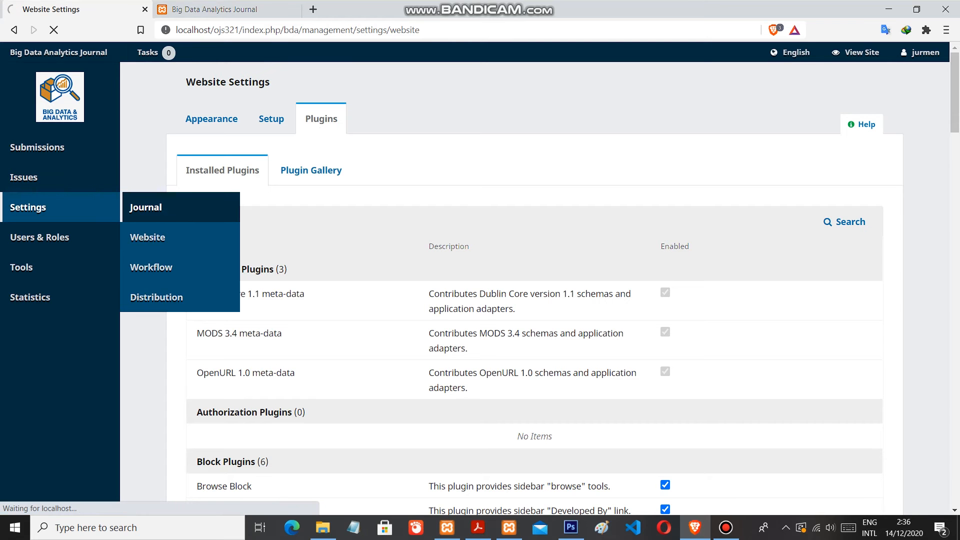
key(ctrl+Tab)
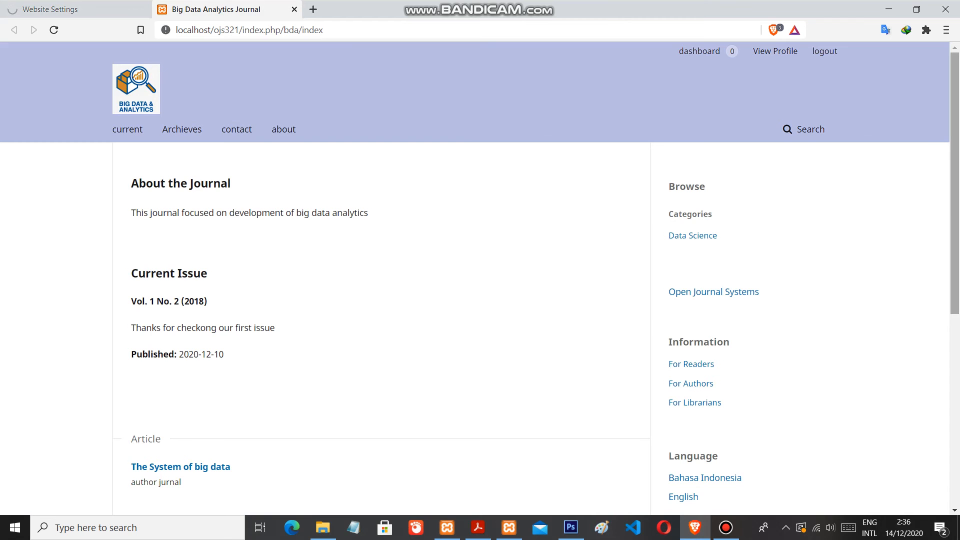
scroll(480, 275, down, 4)
scroll(480, 275, up, 3)
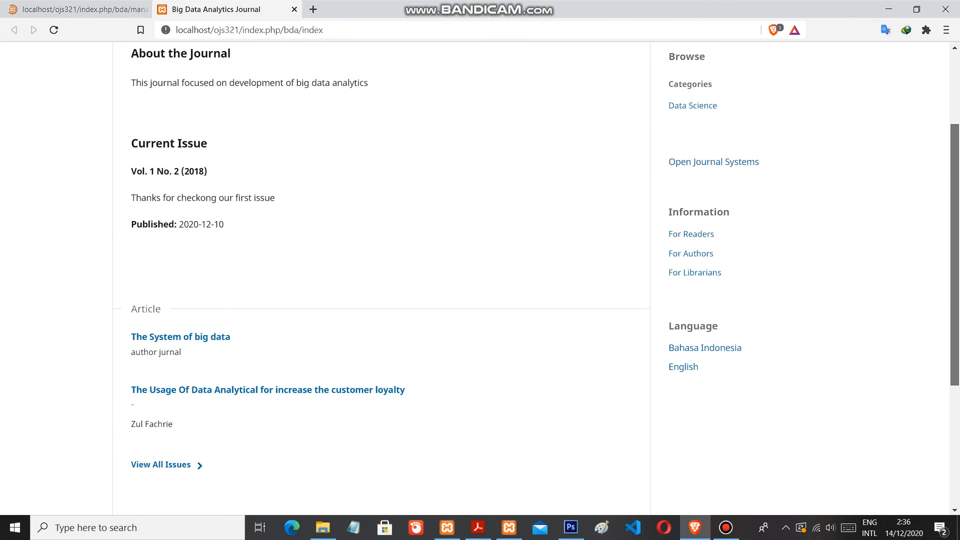
scroll(480, 279, down, 6)
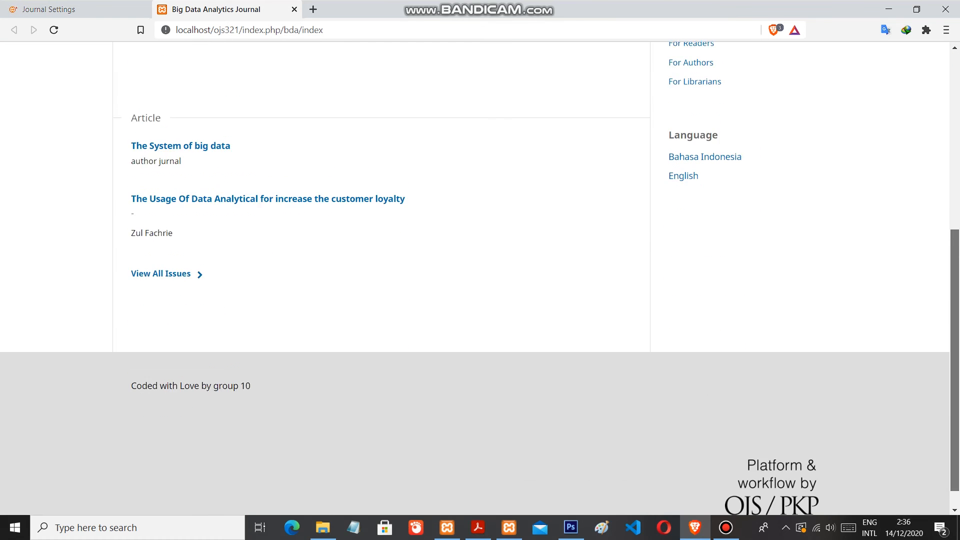
scroll(481, 279, up, 7)
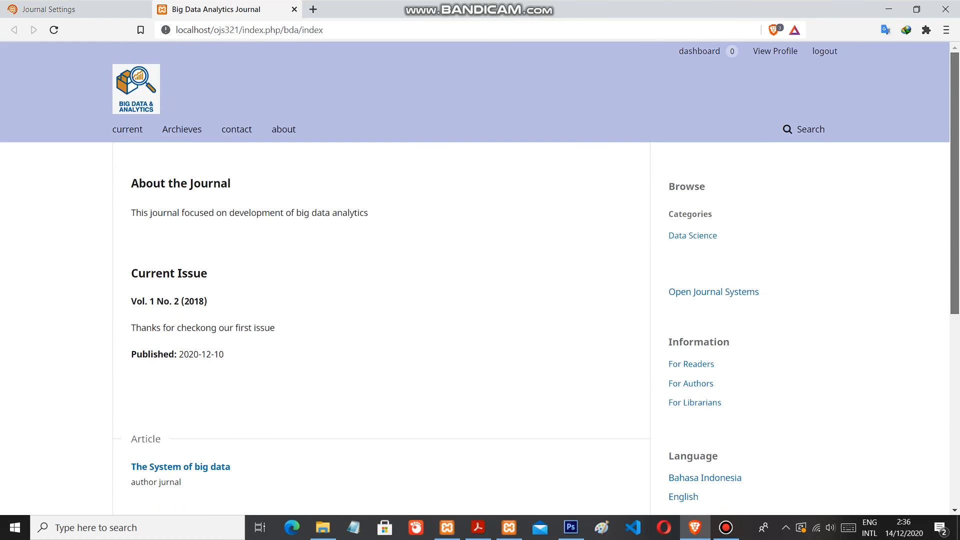
Return to the journal settings and look through the masthead's journal identity, publishing details and key information
key(ctrl+Tab)
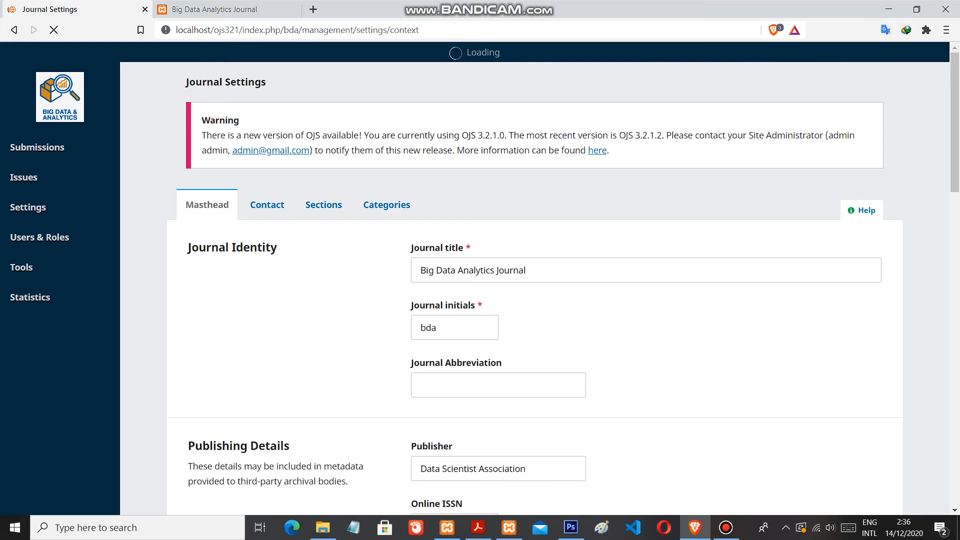
mouse_move(955, 120)
mouse_down()
mouse_move(955, 152)
mouse_move(954, 121)
mouse_up()
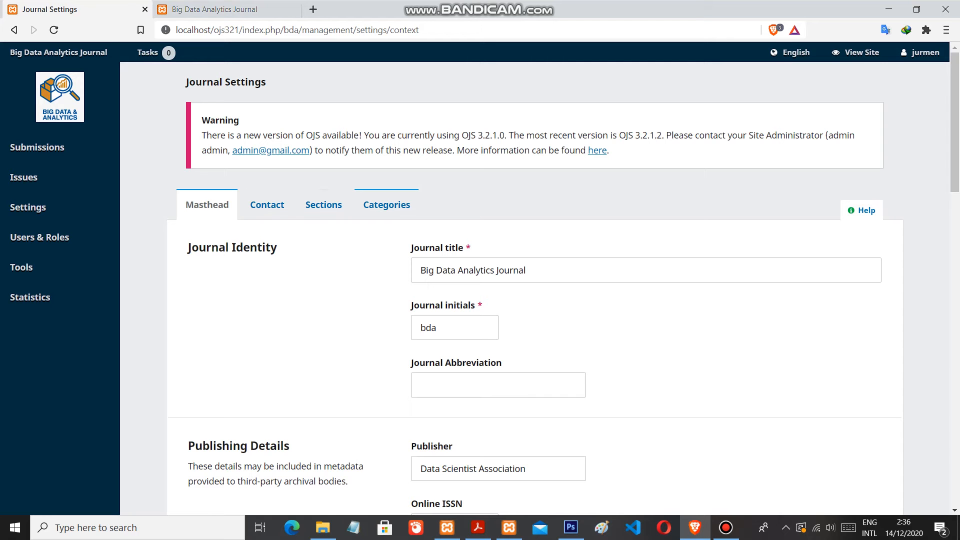
scroll(480, 280, down, 2)
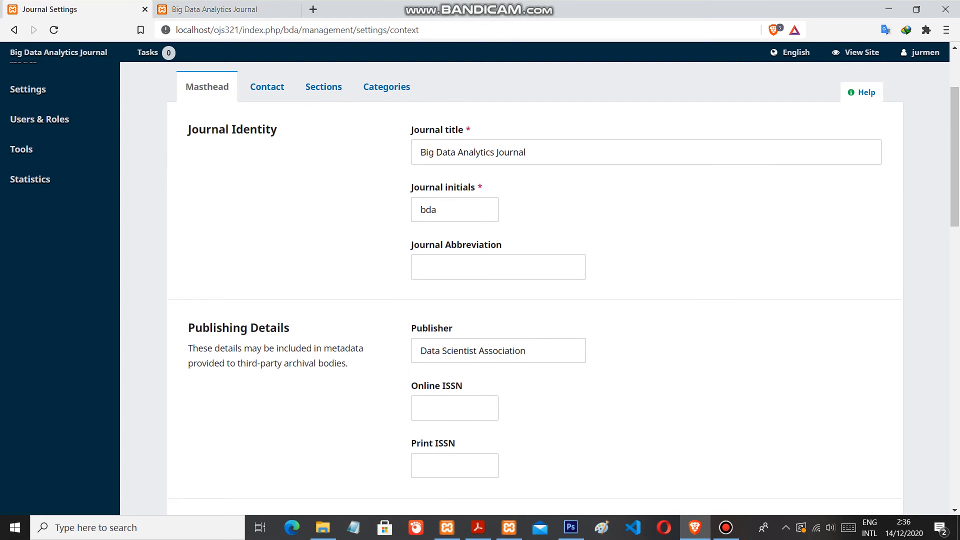
scroll(480, 280, down, 1)
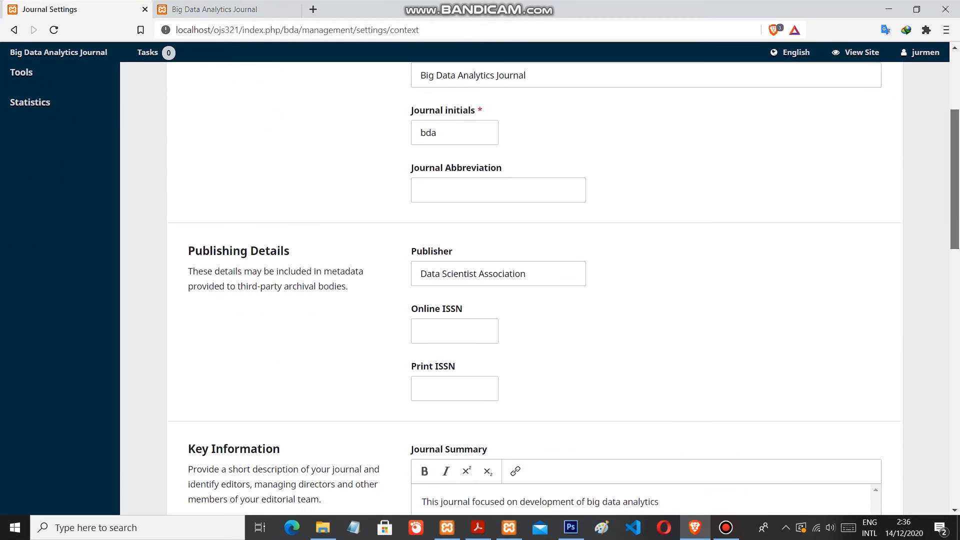
scroll(480, 280, down, 1)
scroll(480, 280, down, 1)
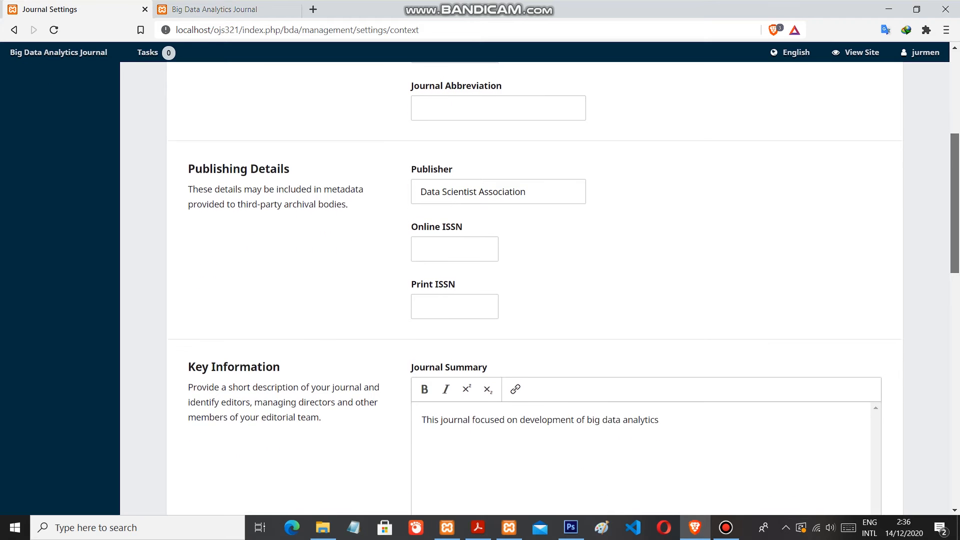
scroll(480, 280, down, 1)
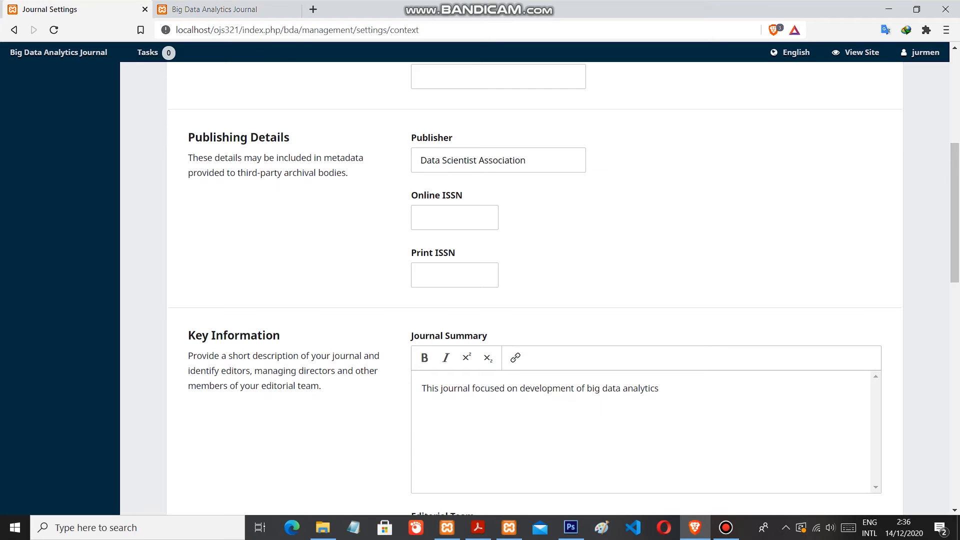
scroll(480, 280, down, 1)
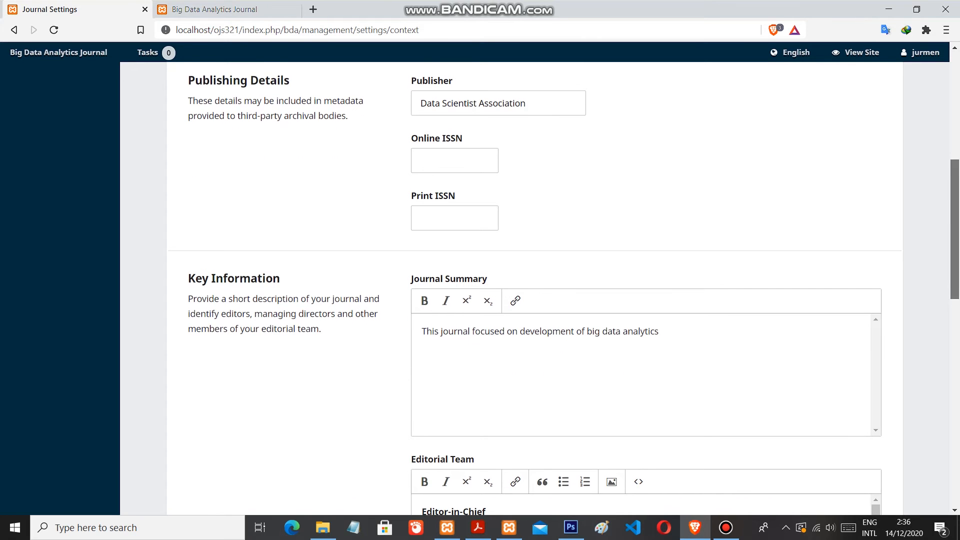
scroll(480, 280, down, 1)
scroll(480, 280, down, 1)
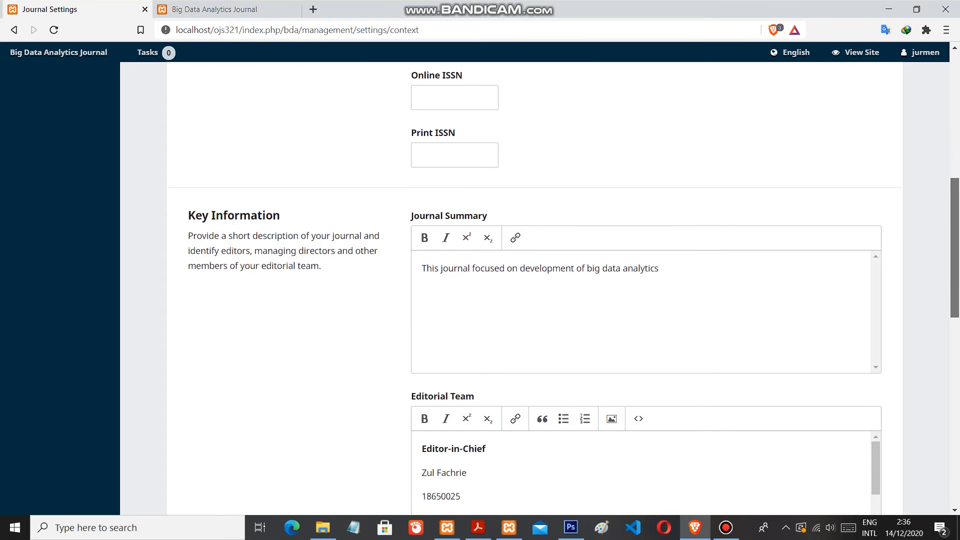
scroll(480, 280, down, 1)
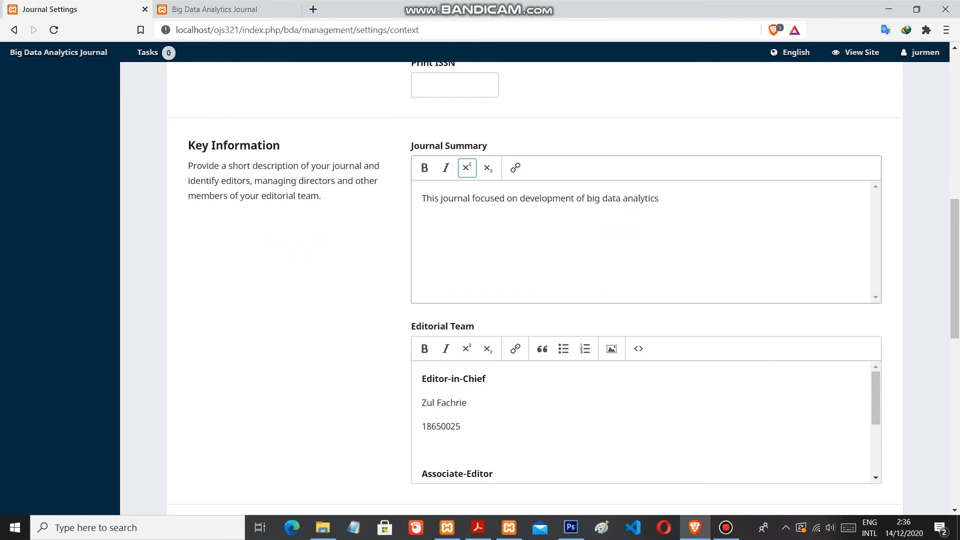
drag(955, 268, 955, 267)
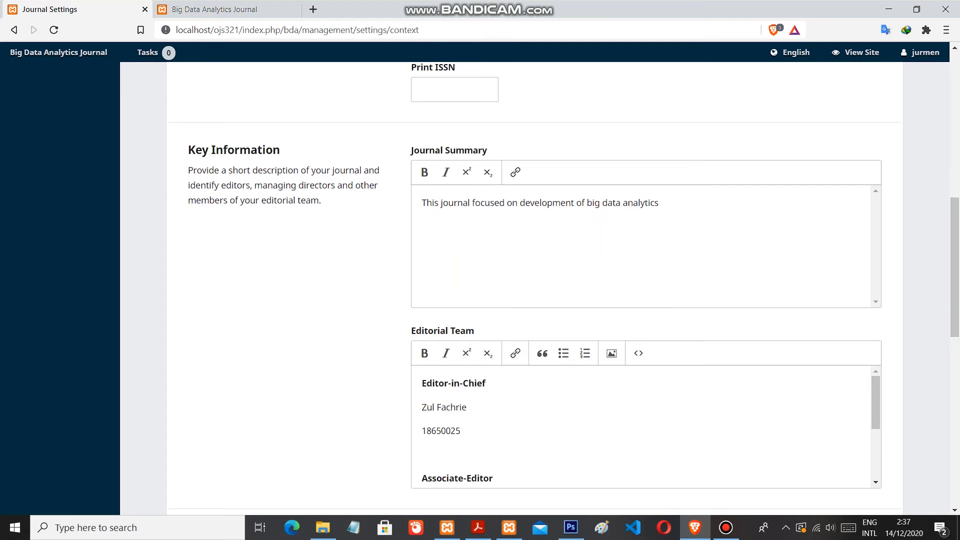
drag(955, 267, 955, 310)
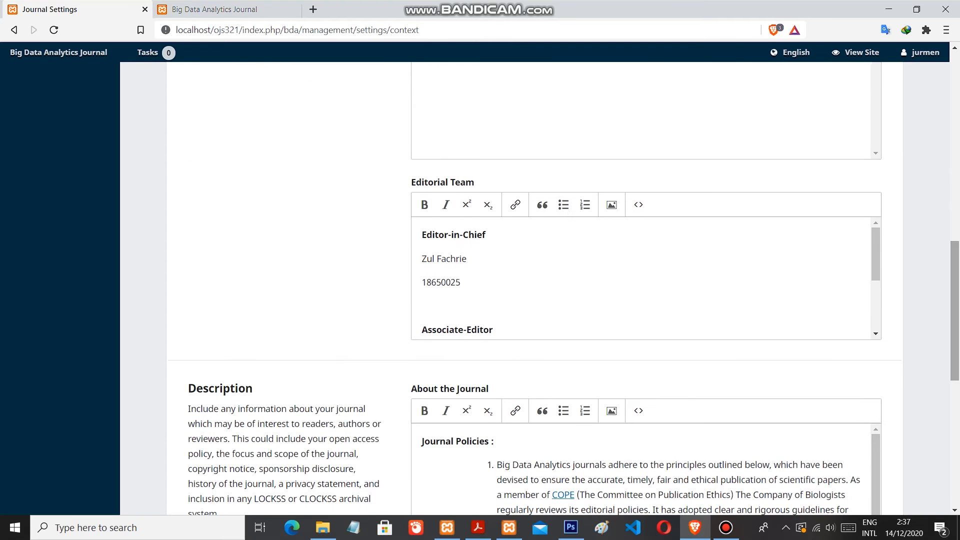
In the Editorial Team text, replace the last two digits of the second associate editor's ID number
drag(876, 255, 876, 269)
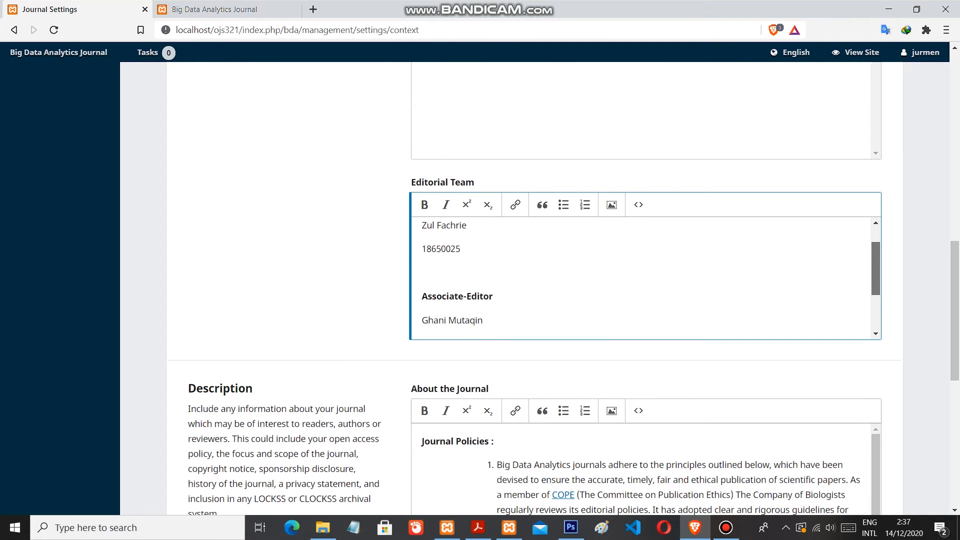
mouse_move(875, 264)
mouse_down()
mouse_move(876, 255)
mouse_move(876, 302)
mouse_move(876, 255)
mouse_up()
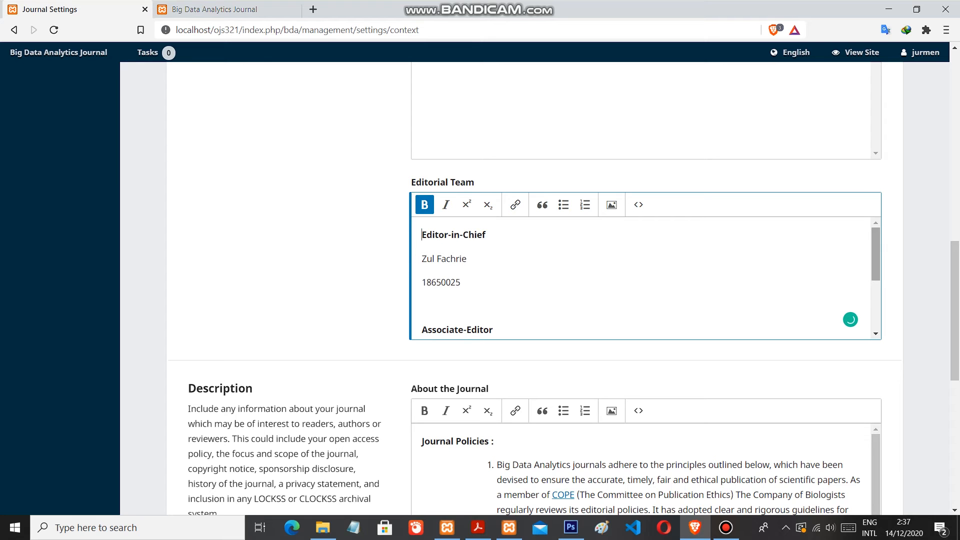
scroll(645, 277, down, 2)
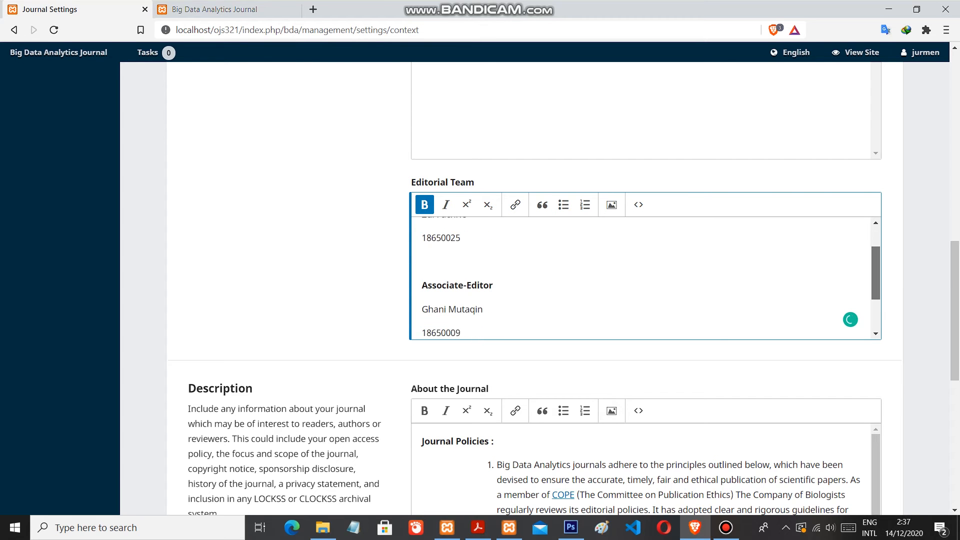
drag(876, 284, 876, 296)
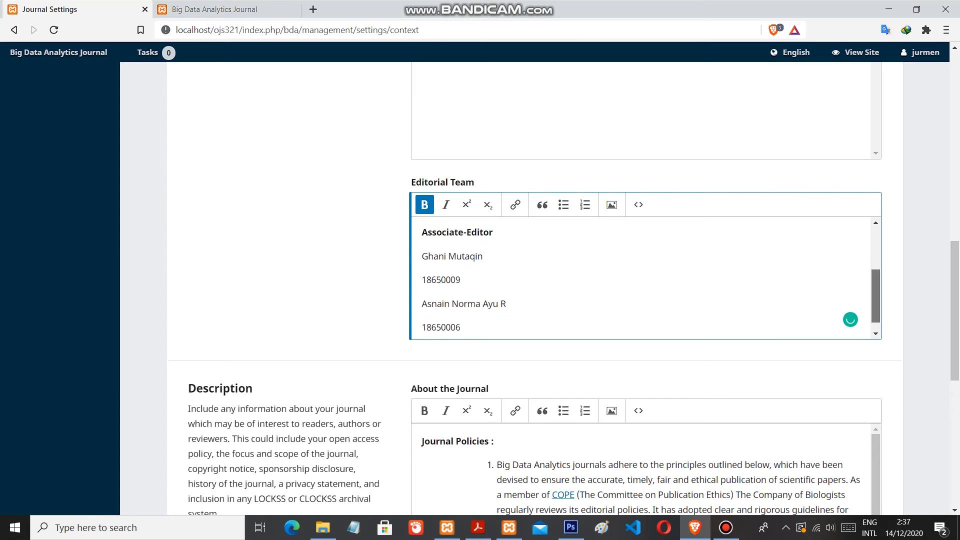
drag(875, 296, 876, 302)
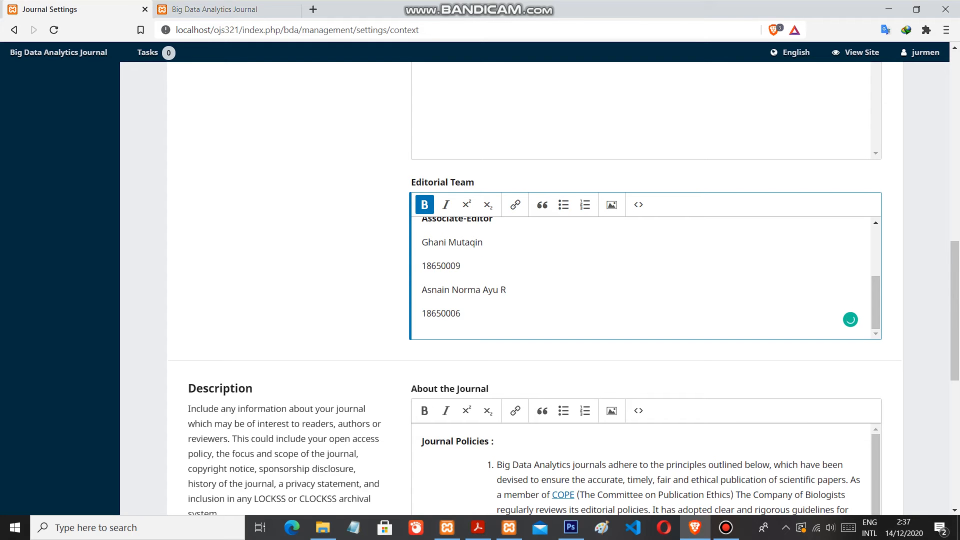
click(460, 313)
key(BackSpace)
key(BackSpace)
text(15)
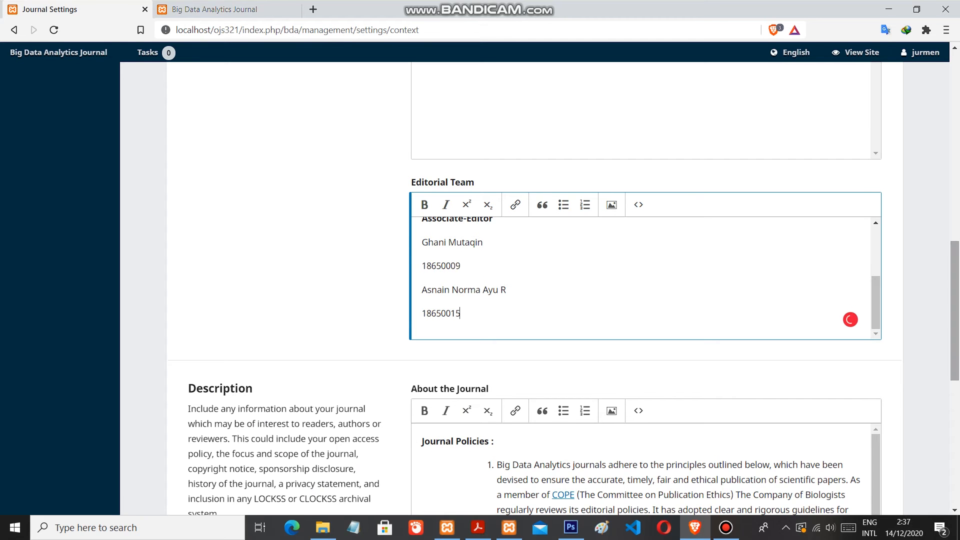
Read through the journal policies in the About the Journal description of the masthead settings
scroll(955, 310, down, 3)
scroll(955, 310, down, 2)
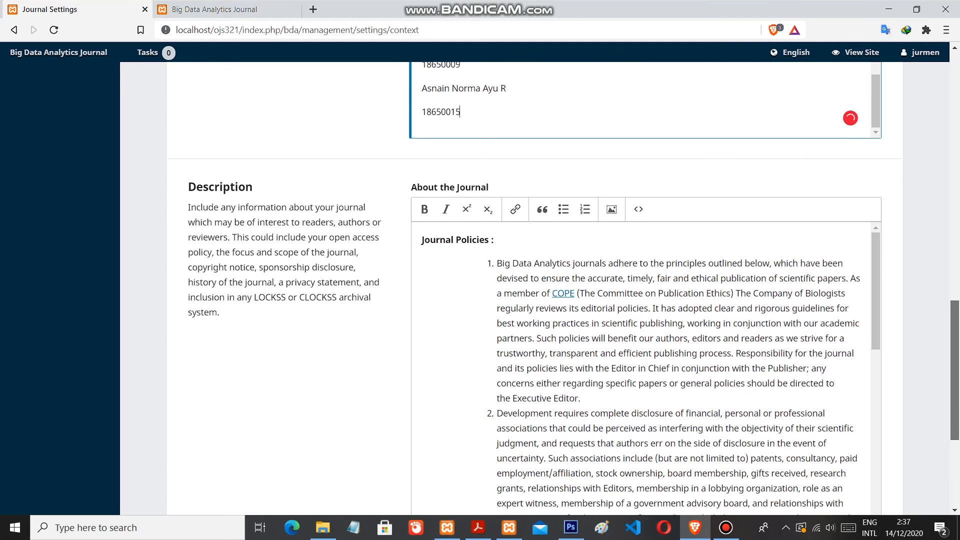
scroll(955, 310, down, 1)
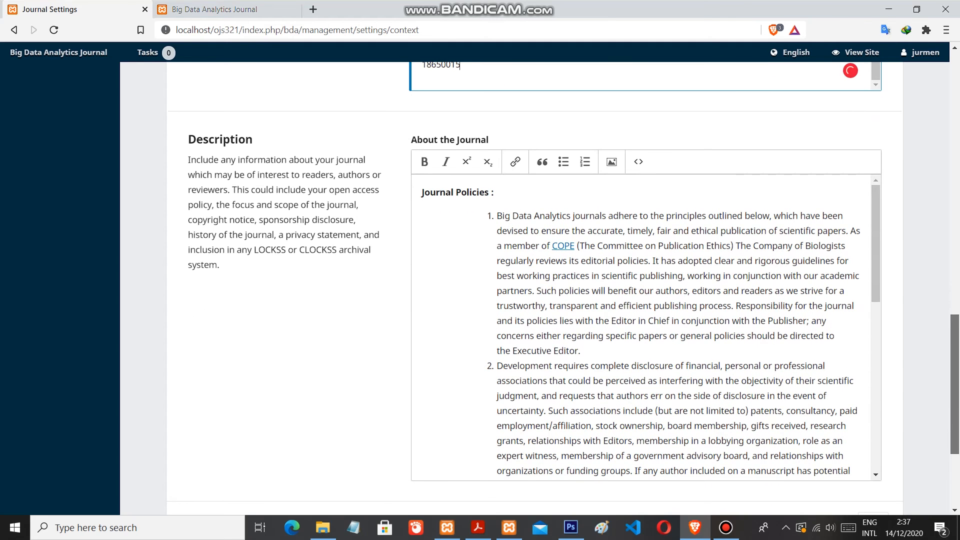
scroll(564, 290, down, 1)
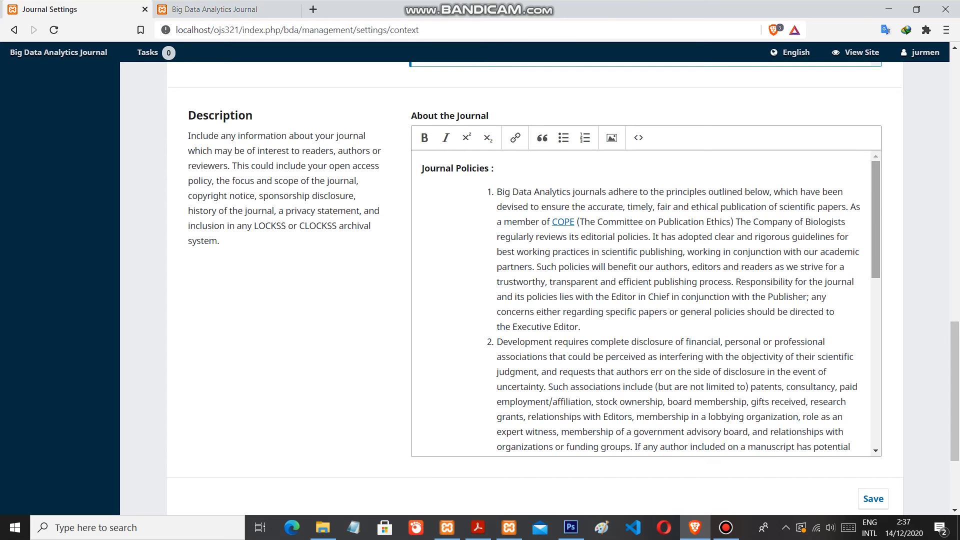
scroll(646, 302, down, 3)
scroll(645, 302, down, 2)
scroll(645, 303, up, 3)
scroll(645, 303, up, 1)
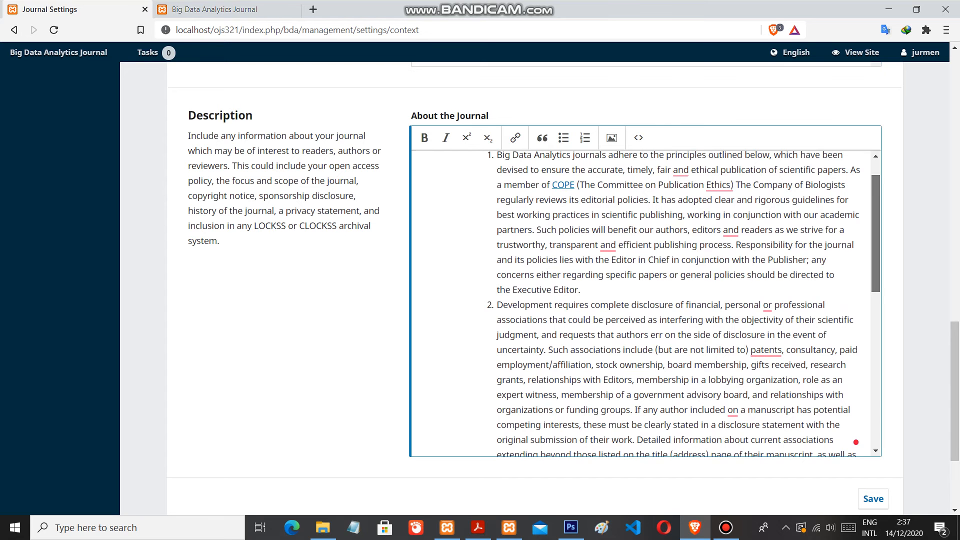
scroll(645, 302, up, 2)
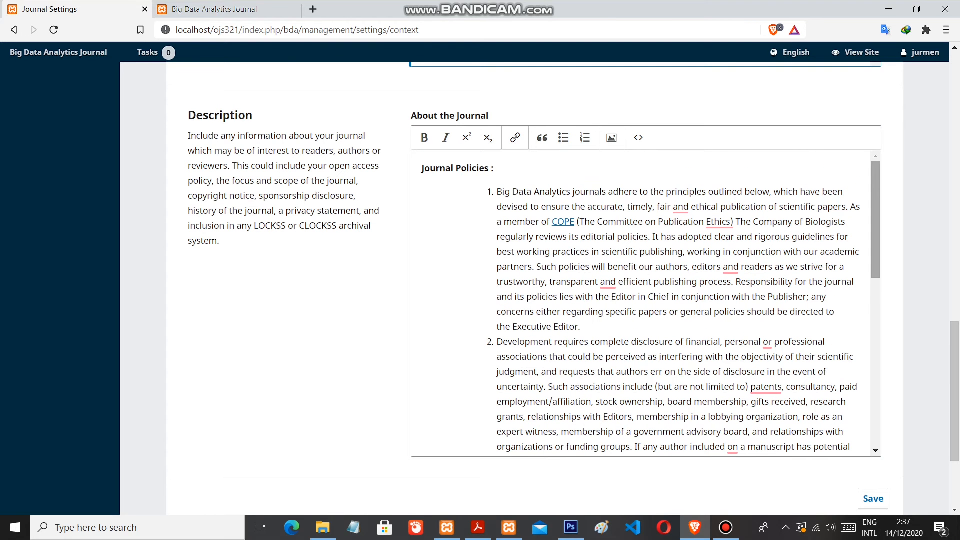
scroll(645, 302, down, 1)
scroll(645, 303, down, 3)
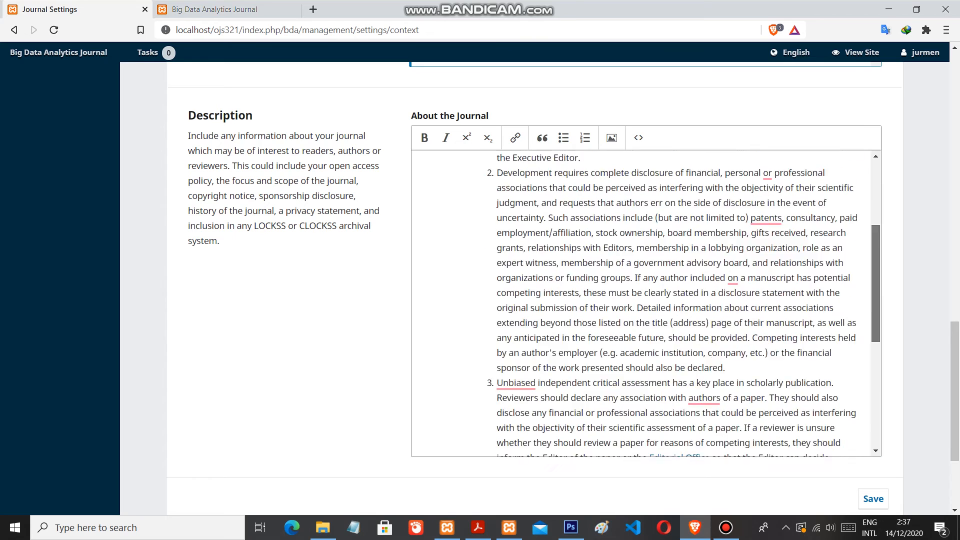
scroll(645, 303, up, 1)
scroll(645, 303, down, 3)
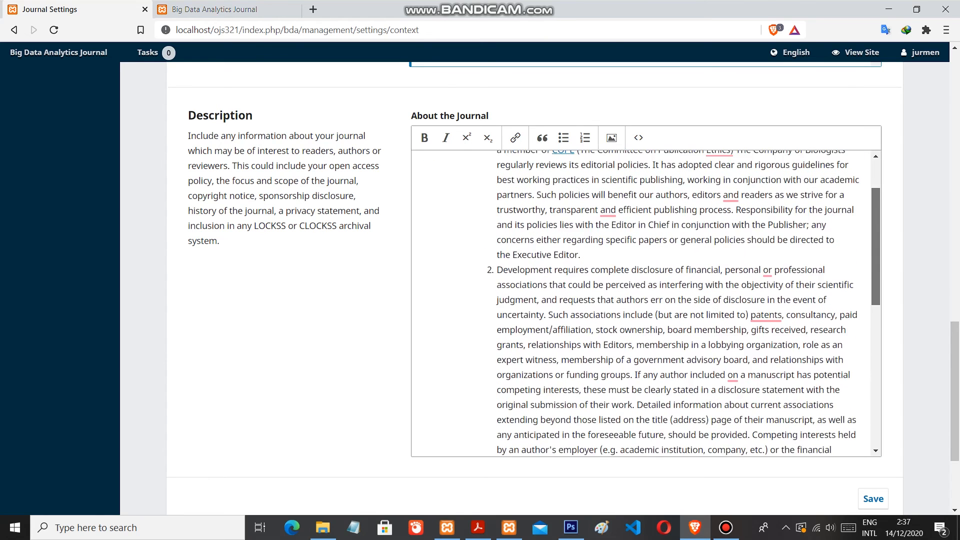
drag(876, 271, 875, 273)
drag(955, 377, 954, 358)
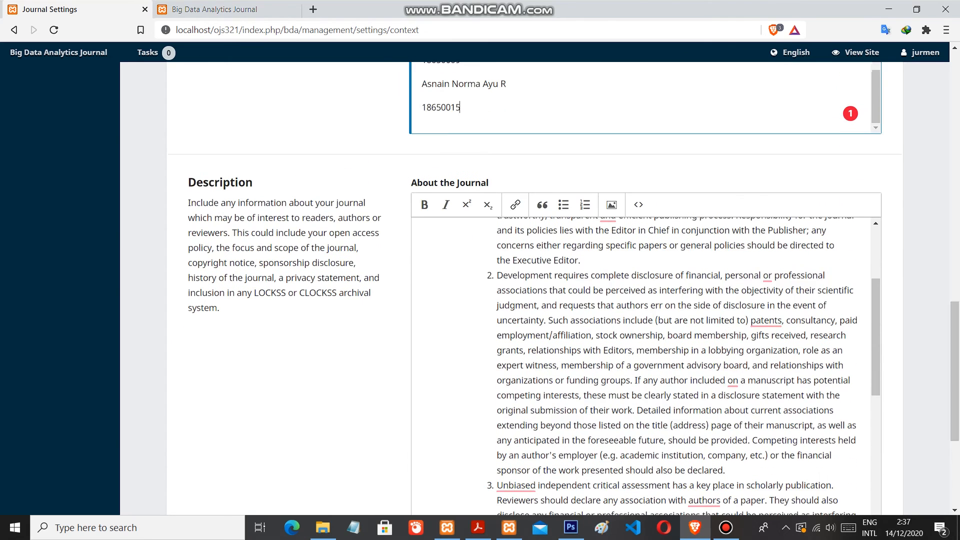
scroll(645, 350, down, 5)
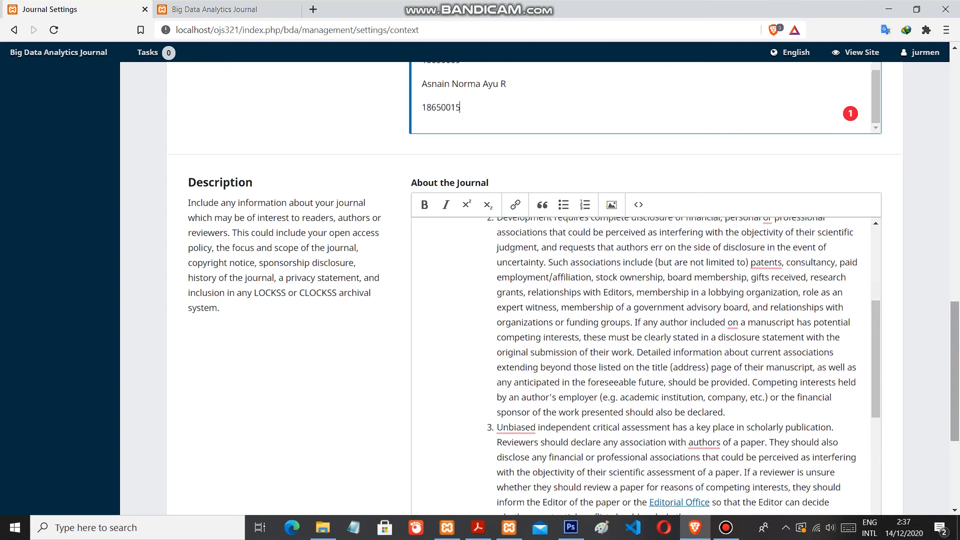
Open the journal's contact settings and review the principal contact details
drag(955, 420, 955, 125)
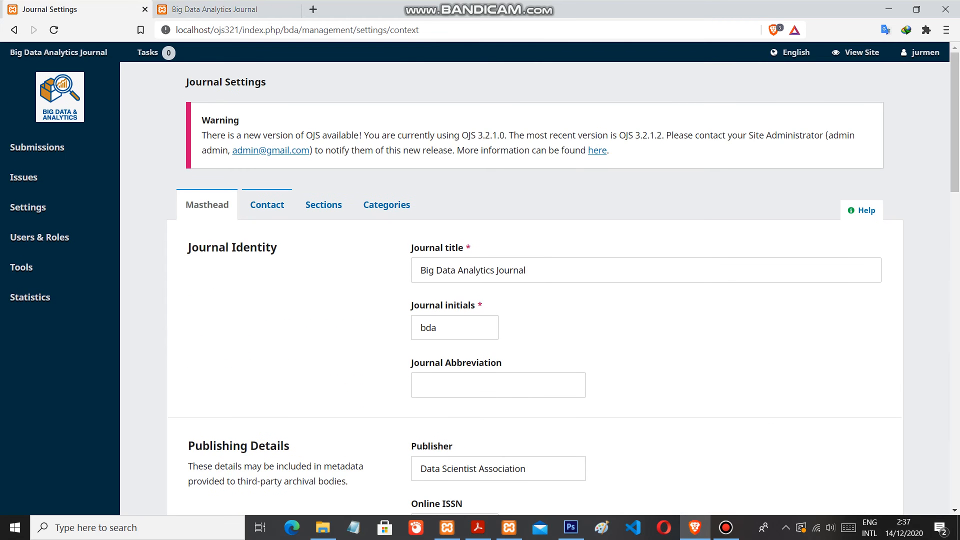
click(267, 205)
mouse_move(955, 170)
mouse_down()
mouse_move(954, 391)
mouse_move(955, 171)
mouse_up()
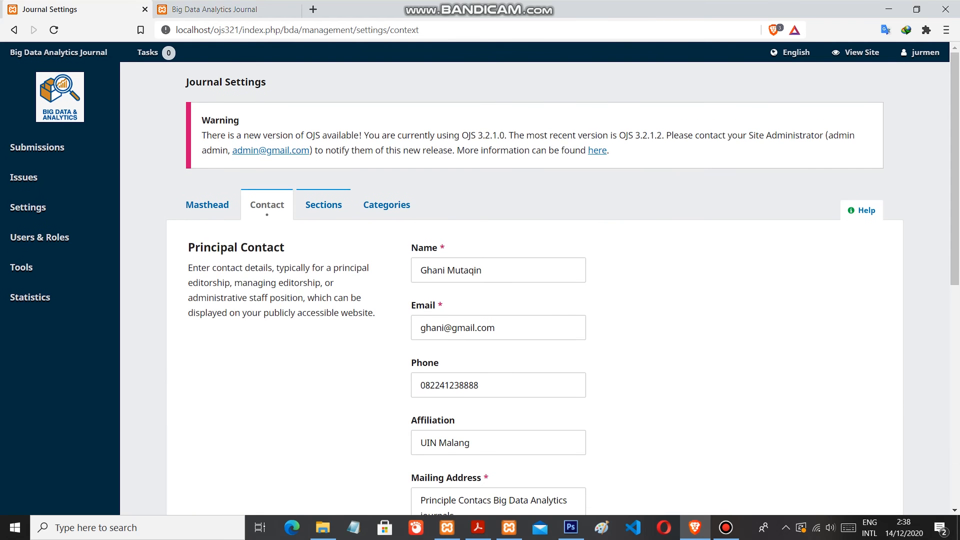
Review the journal's sections and categories, expanding the Data Science category to see its options
click(323, 205)
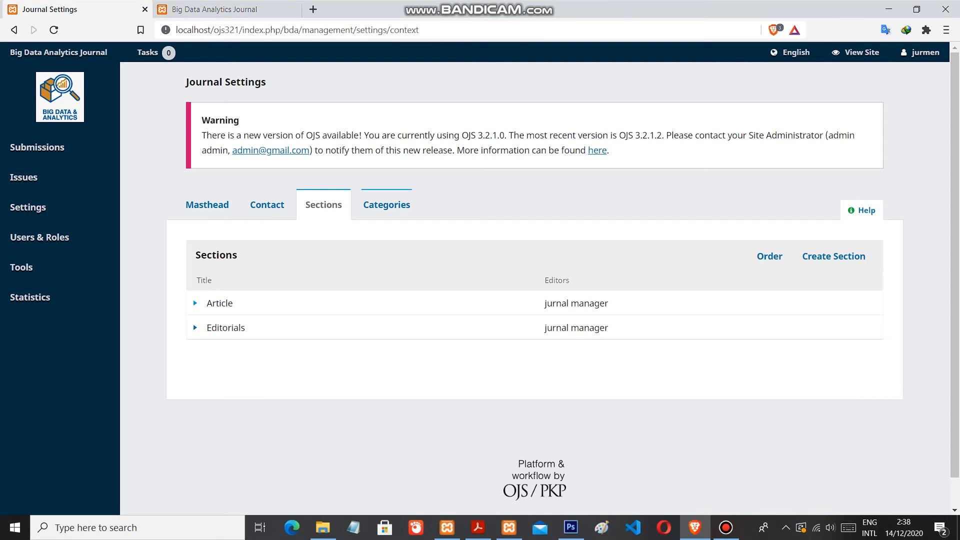
click(386, 205)
scroll(480, 280, down, 1)
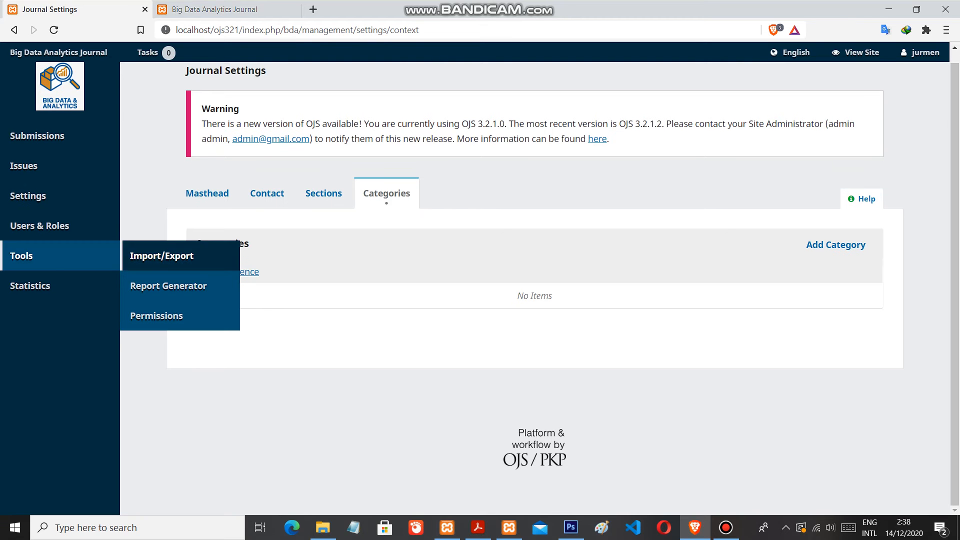
click(233, 272)
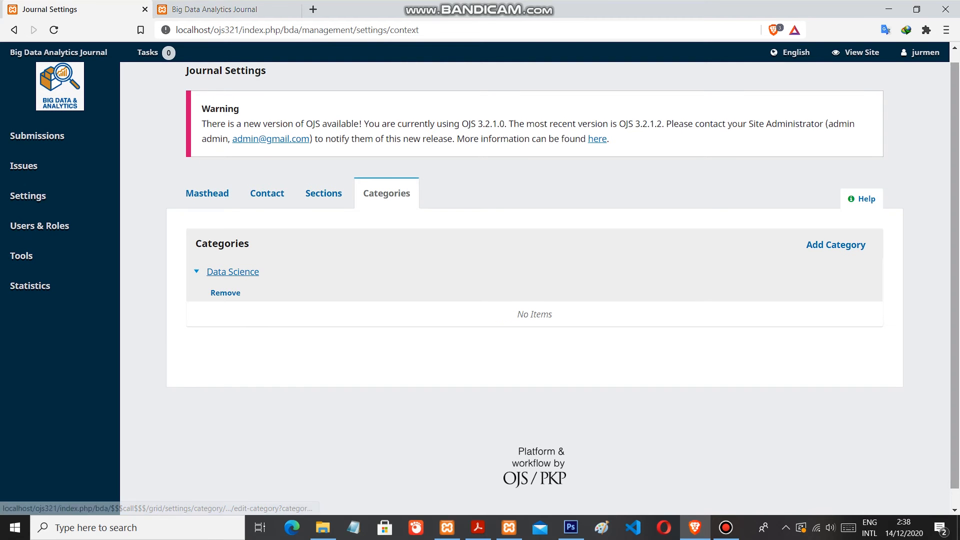
scroll(233, 272, up, 1)
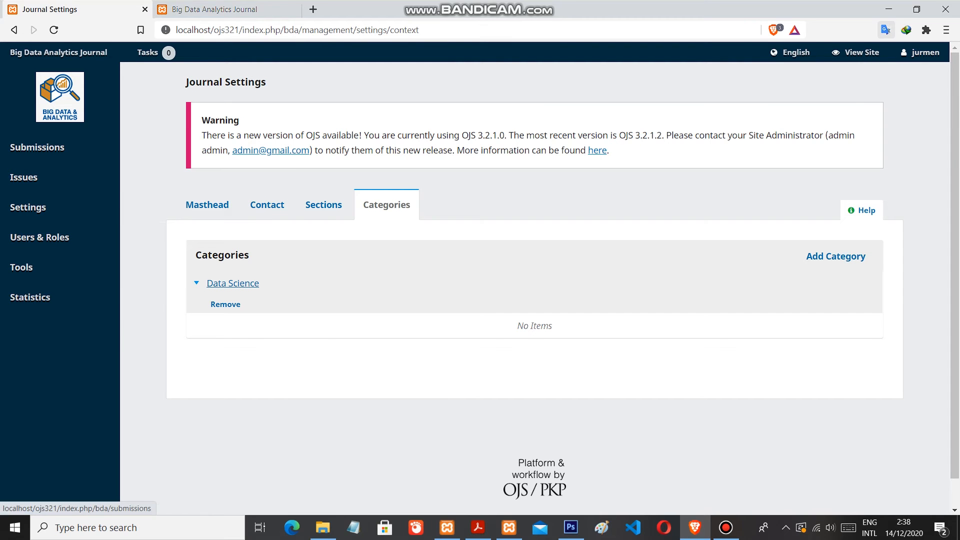
Log out of the journal manager account and set the login username to author
mouse_move(921, 52)
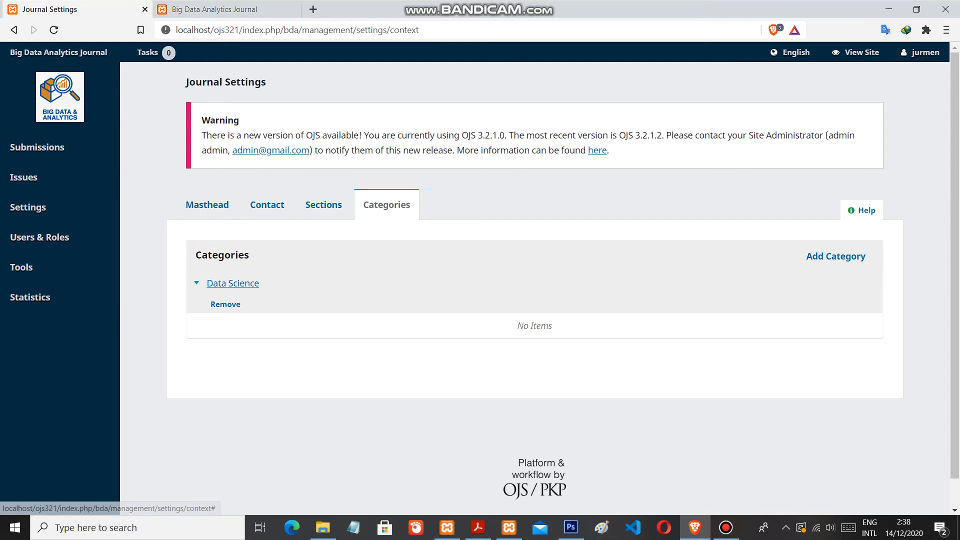
click(883, 92)
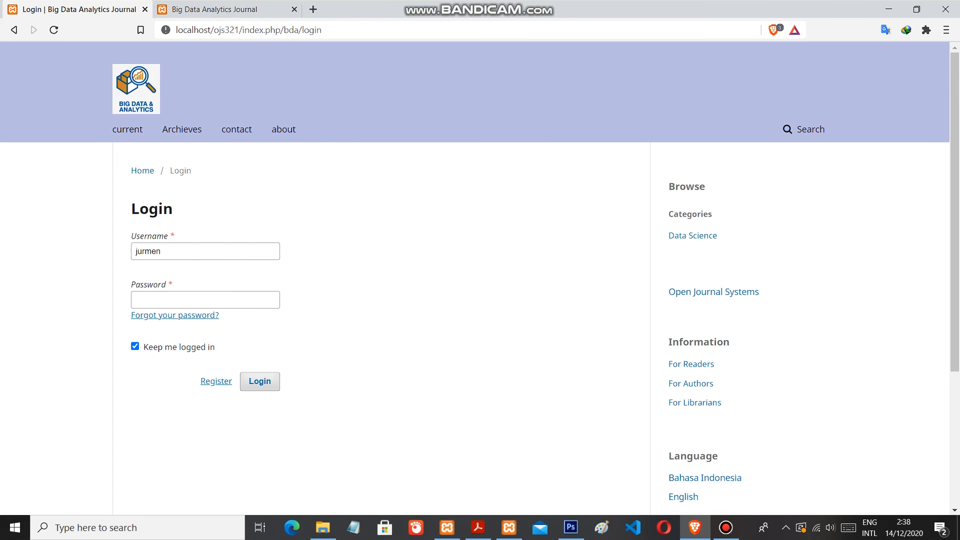
drag(161, 251, 144, 251)
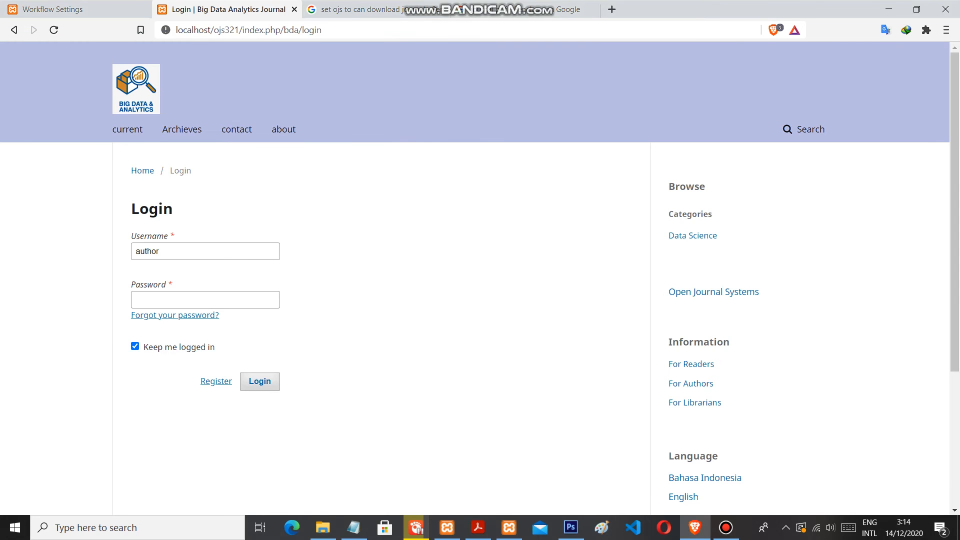
click(179, 251)
click(325, 280)
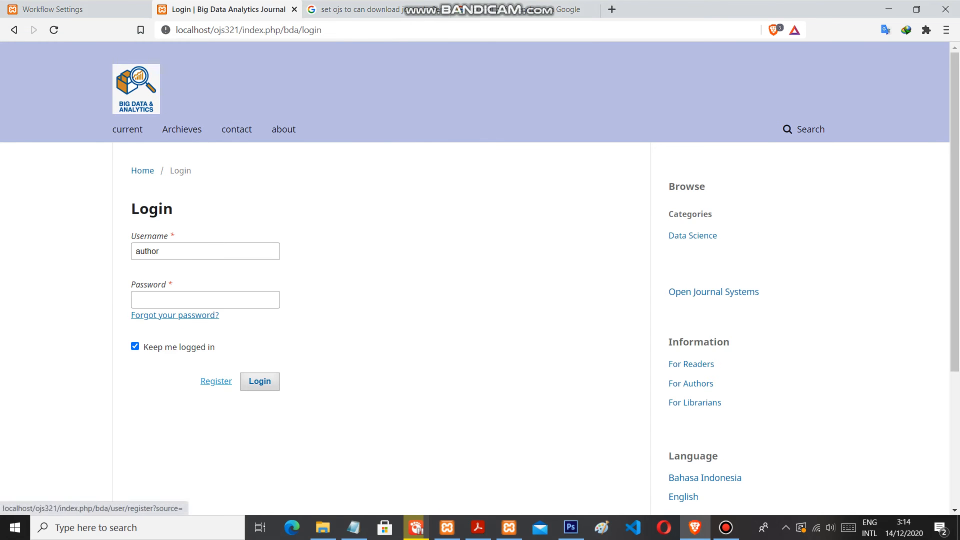
Examine the profile and login fields of the user registration form, and return to the login page
click(216, 381)
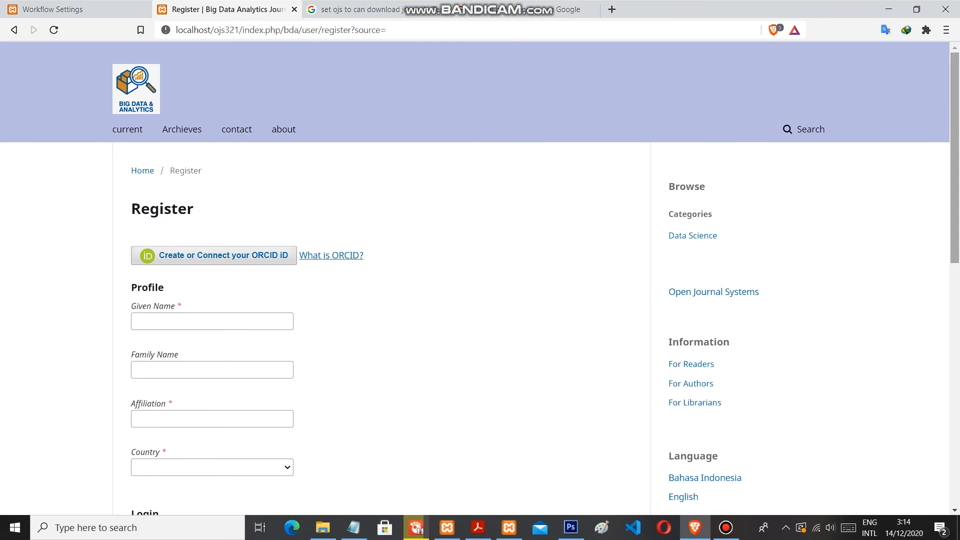
scroll(134, 401, down, 3)
scroll(380, 275, down, 1)
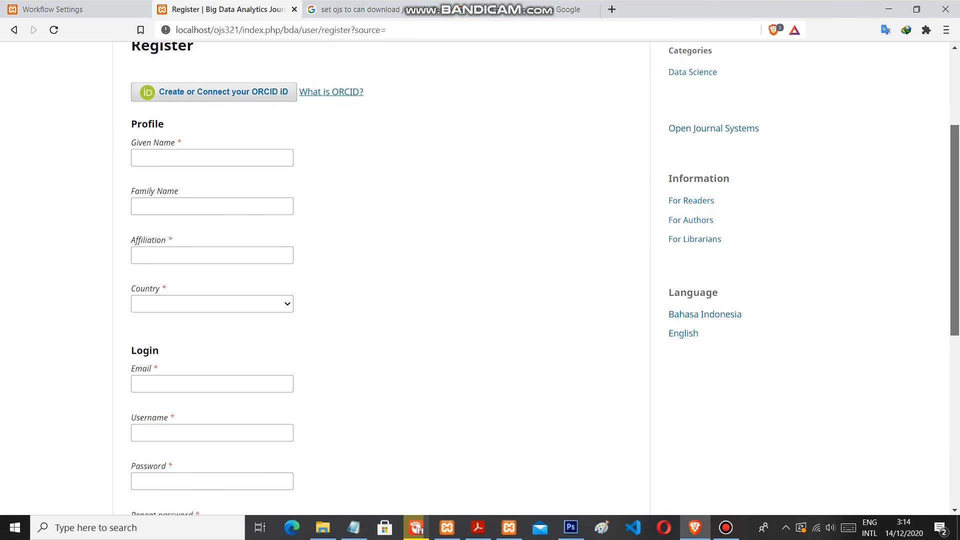
scroll(380, 275, down, 1)
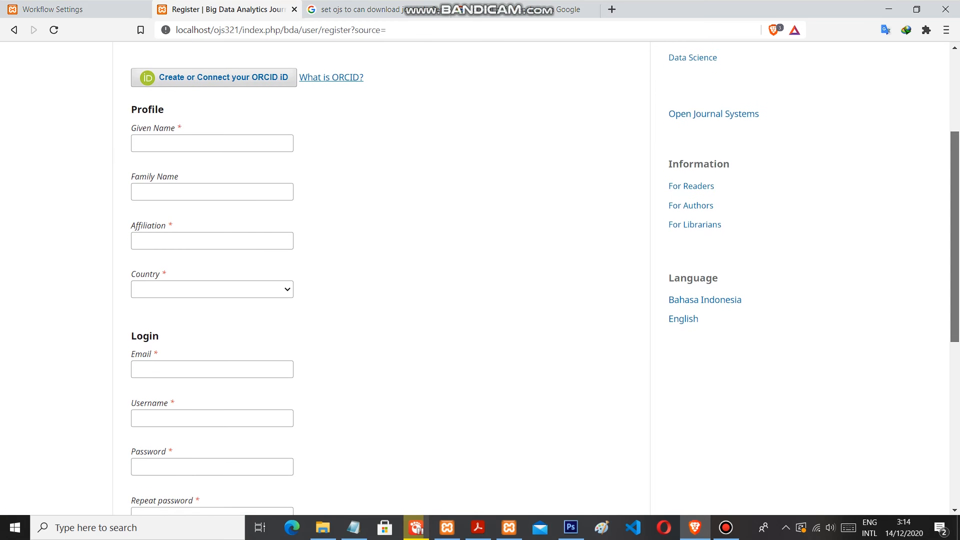
scroll(380, 275, down, 1)
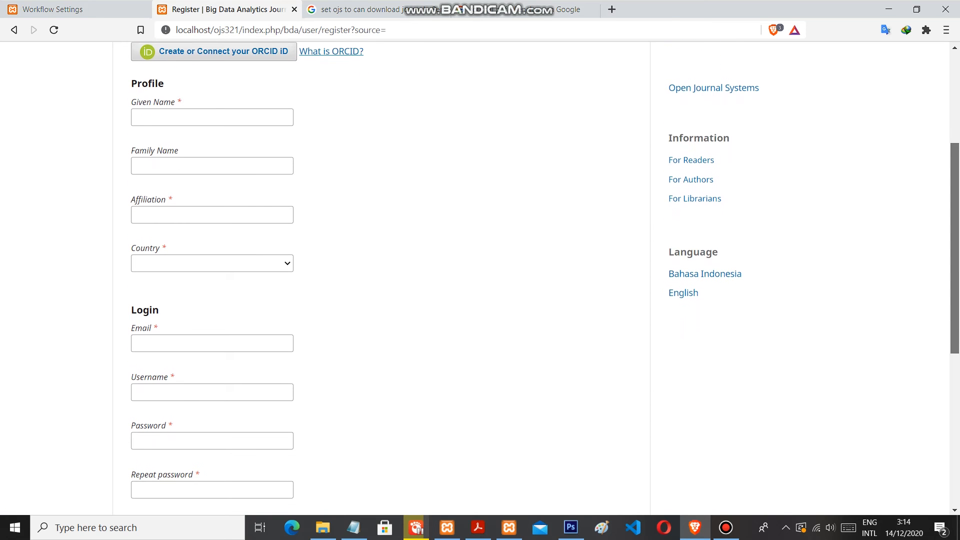
scroll(380, 275, down, 1)
scroll(380, 275, up, 2)
scroll(380, 275, up, 2)
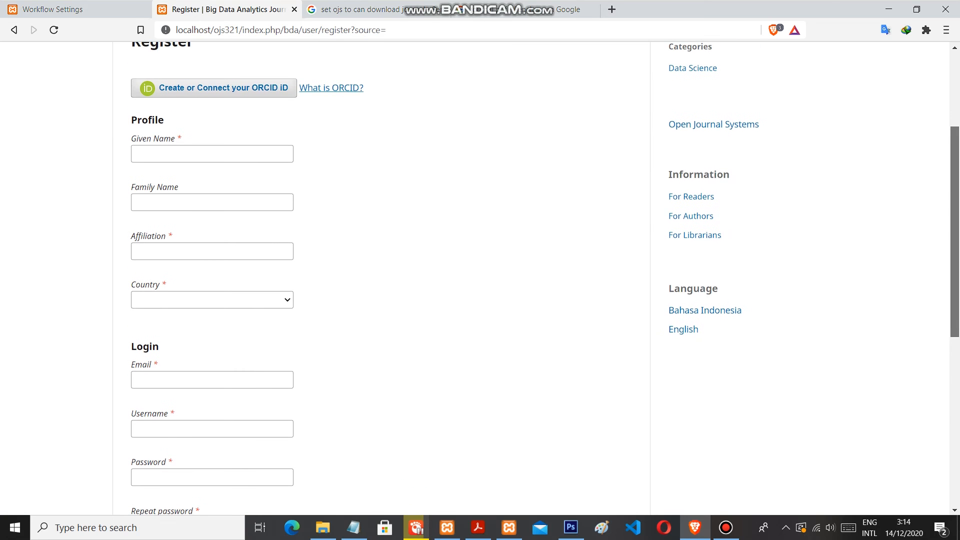
scroll(380, 275, down, 10)
scroll(380, 275, up, 15)
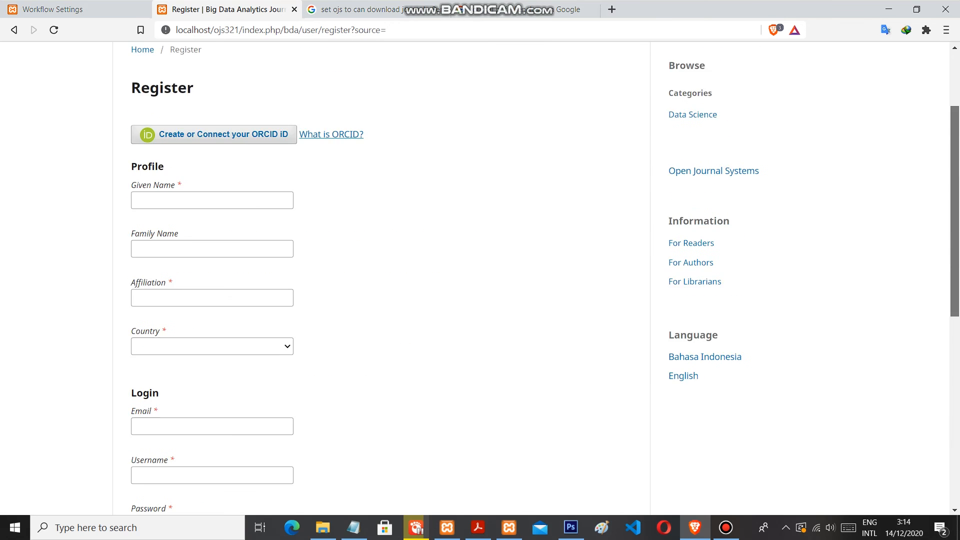
click(14, 30)
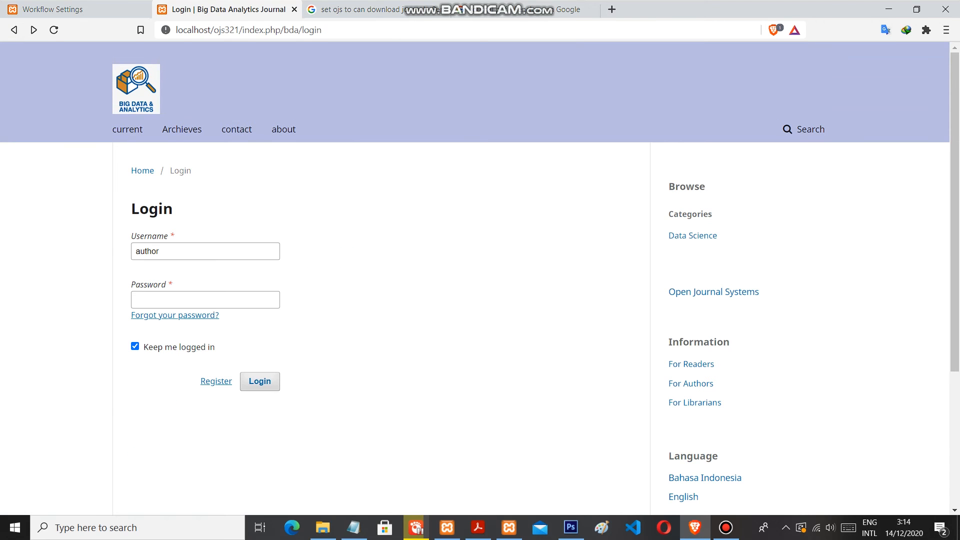
Enter the account password and log in with the author account
click(205, 251)
click(205, 300)
text(••••••)
key(Return)
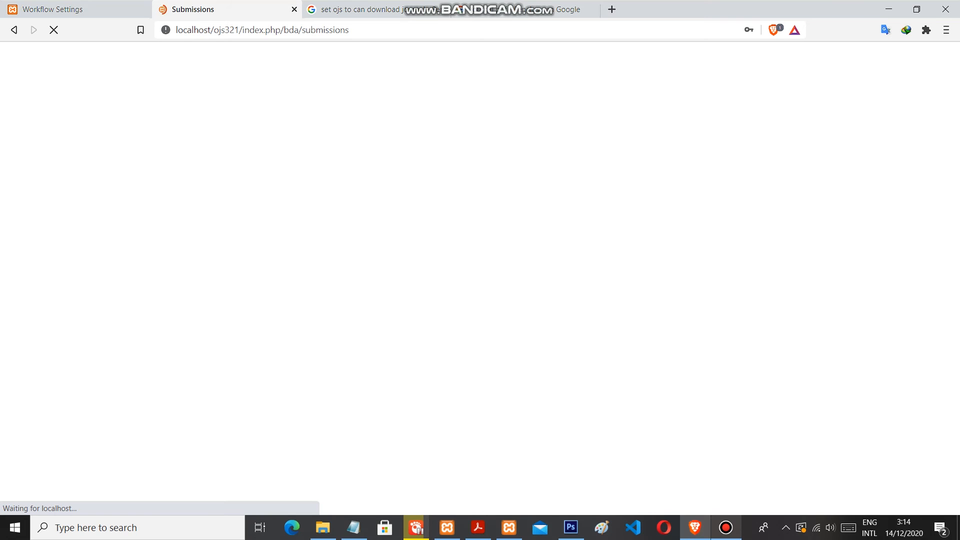
mouse_move(726, 527)
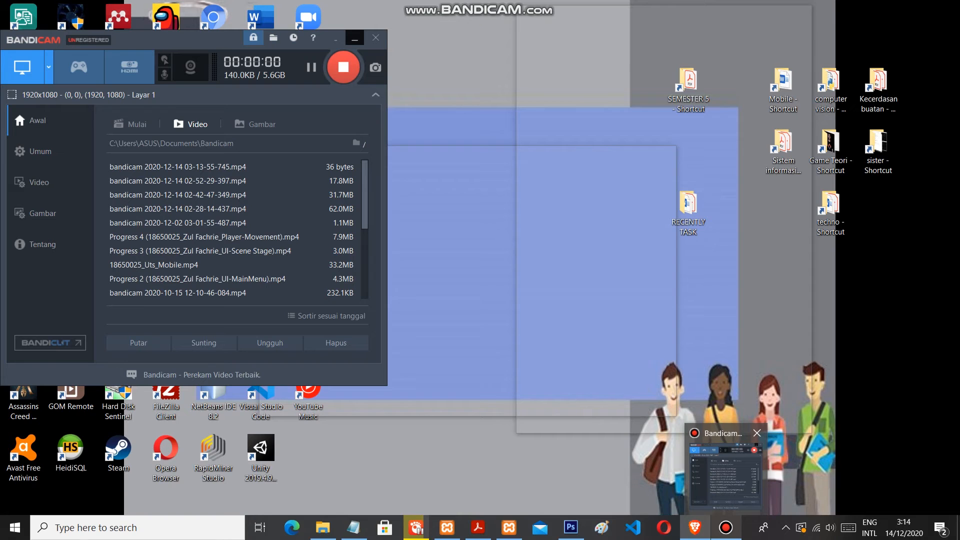
click(726, 470)
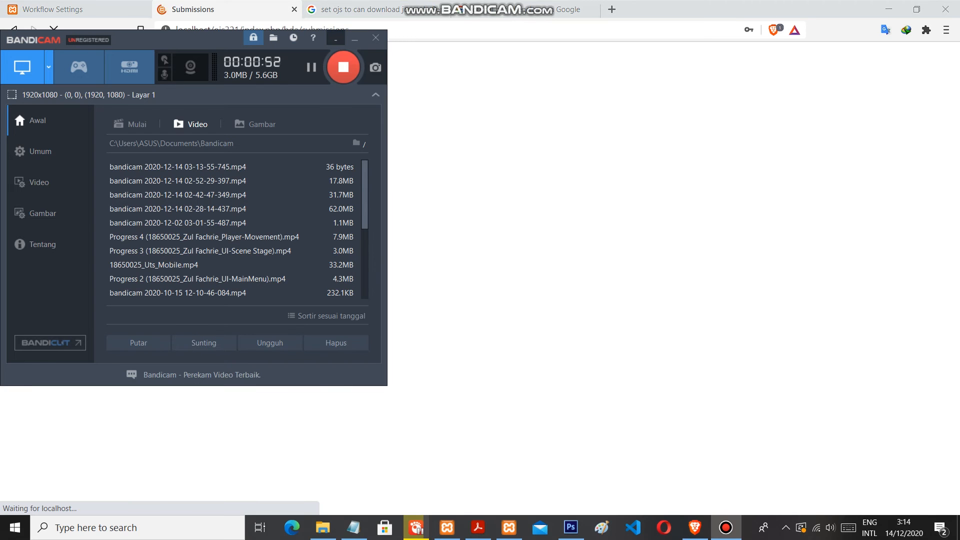
click(354, 37)
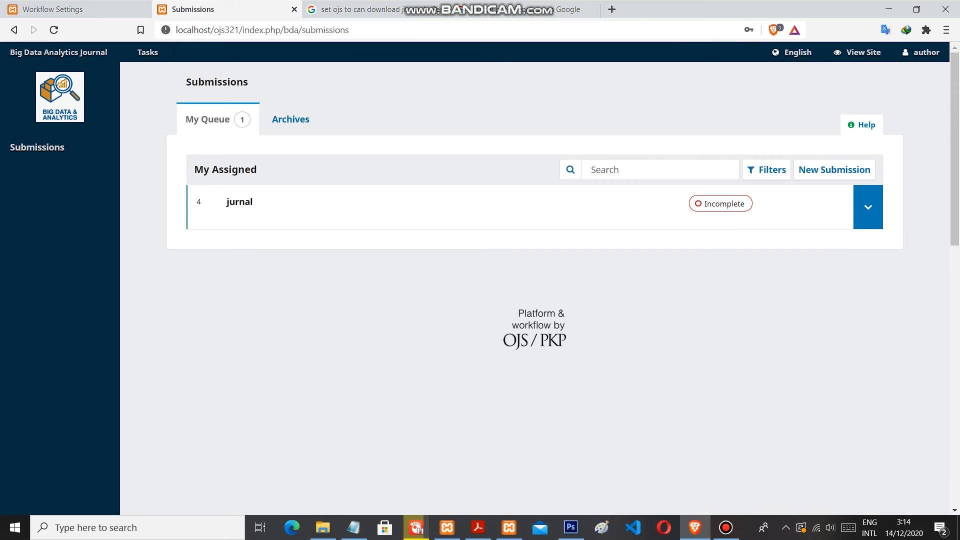
Delete the incomplete submission "jurnal" from the author's queue and confirm the deletion
click(868, 208)
click(834, 288)
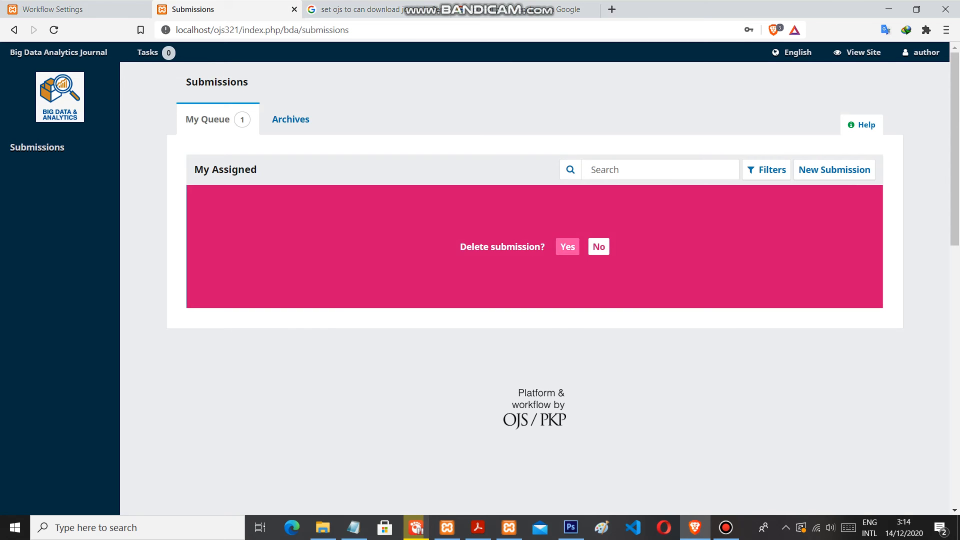
click(566, 246)
Start a new submission in the Data Science category and acknowledge all five submission requirements
click(834, 170)
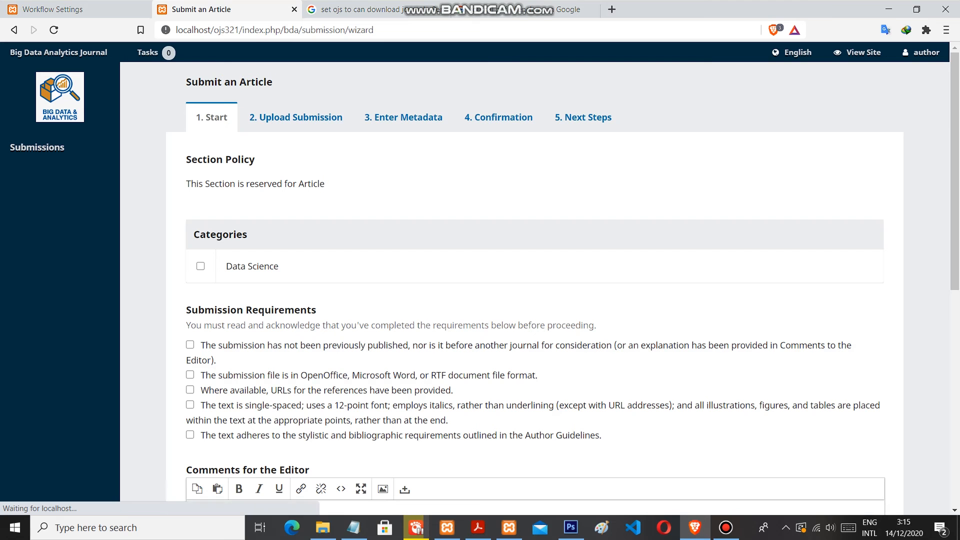
click(200, 267)
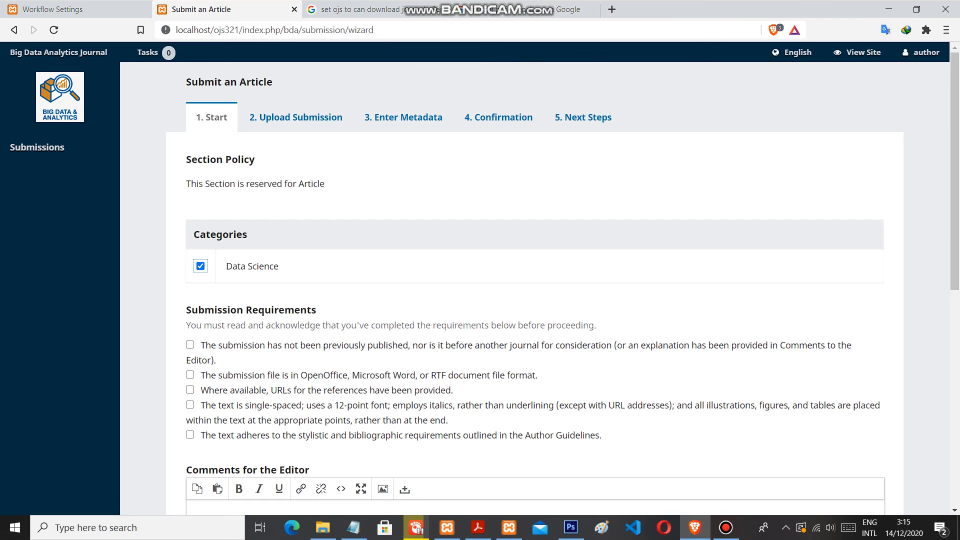
scroll(535, 289, down, 4)
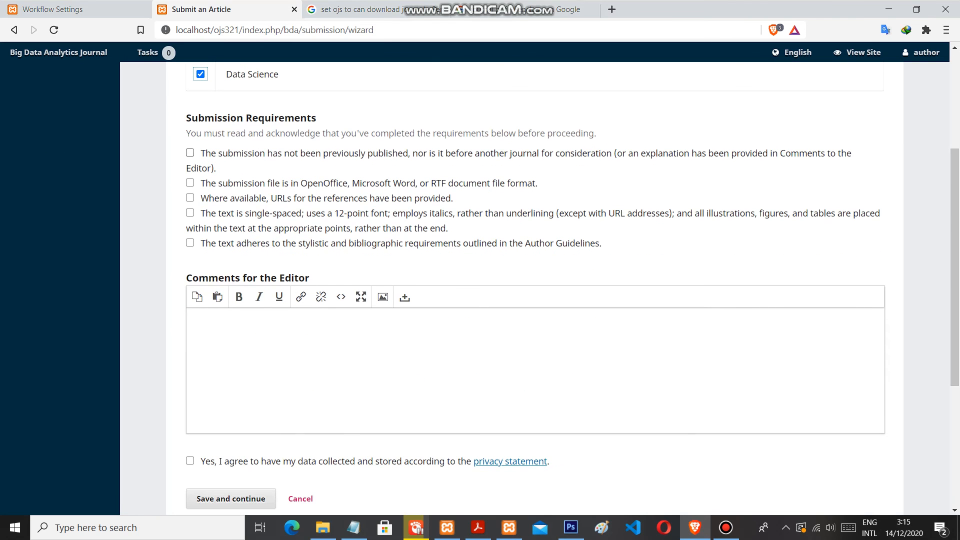
click(190, 153)
click(190, 183)
click(190, 198)
click(190, 213)
click(190, 243)
scroll(535, 288, down, 1)
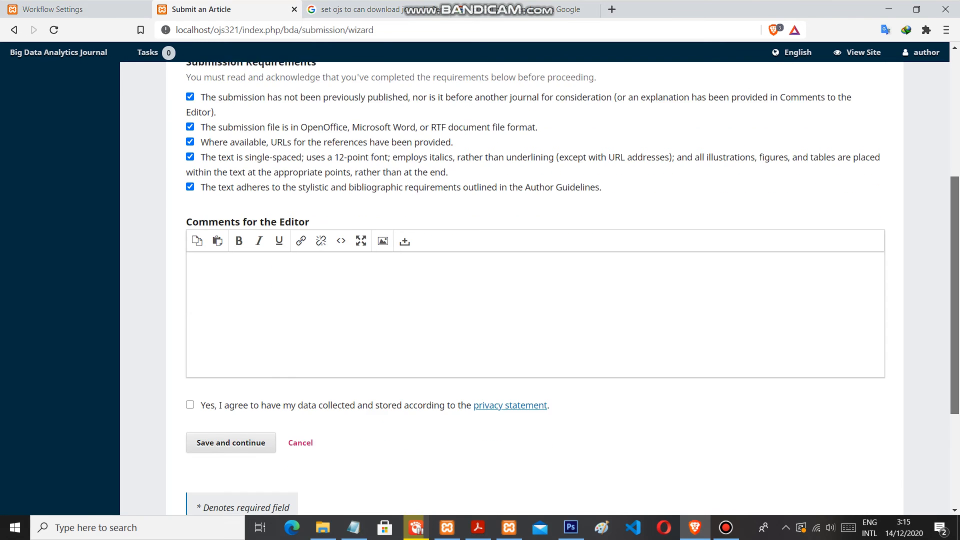
Leave the editor comments empty, agree to the privacy statement, and save the submission's start page to continue
drag(955, 299, 955, 349)
click(204, 170)
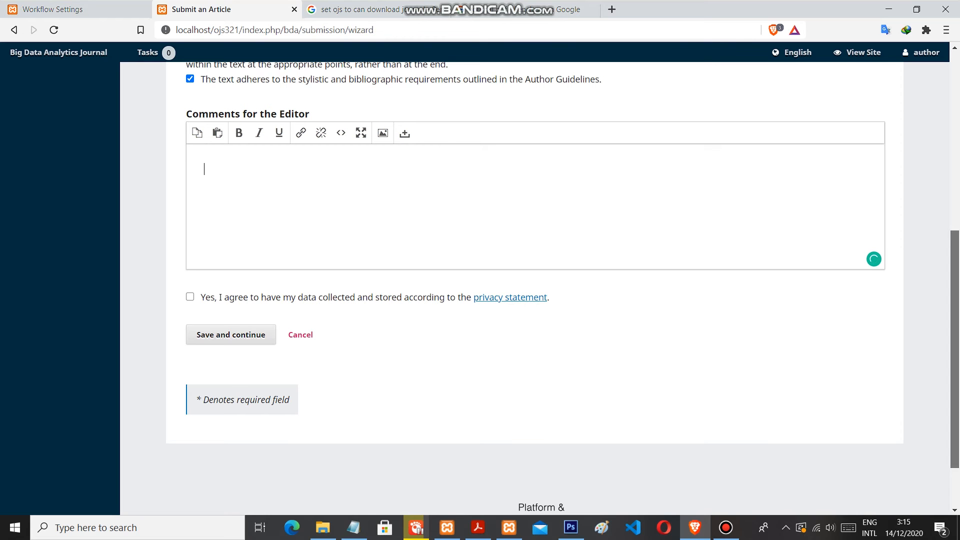
scroll(535, 288, down, 1)
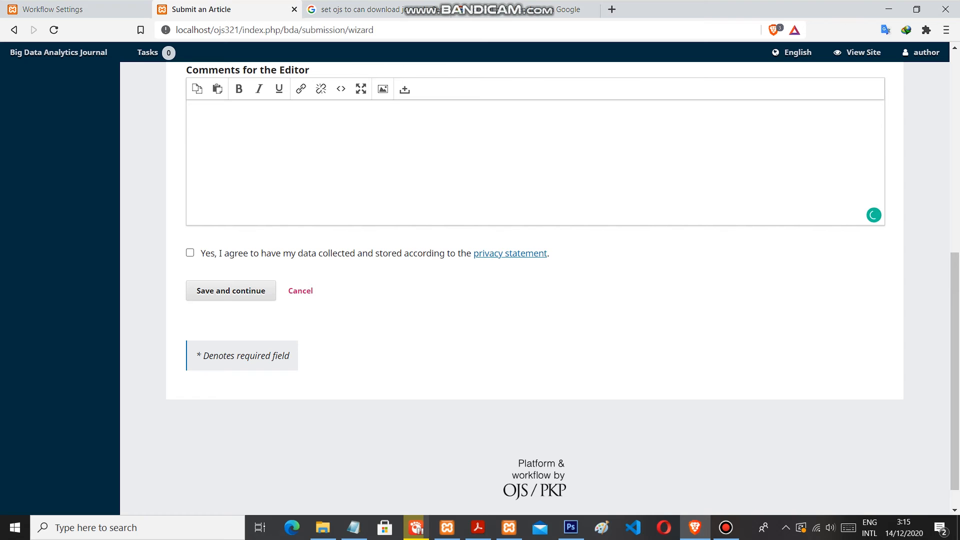
click(190, 253)
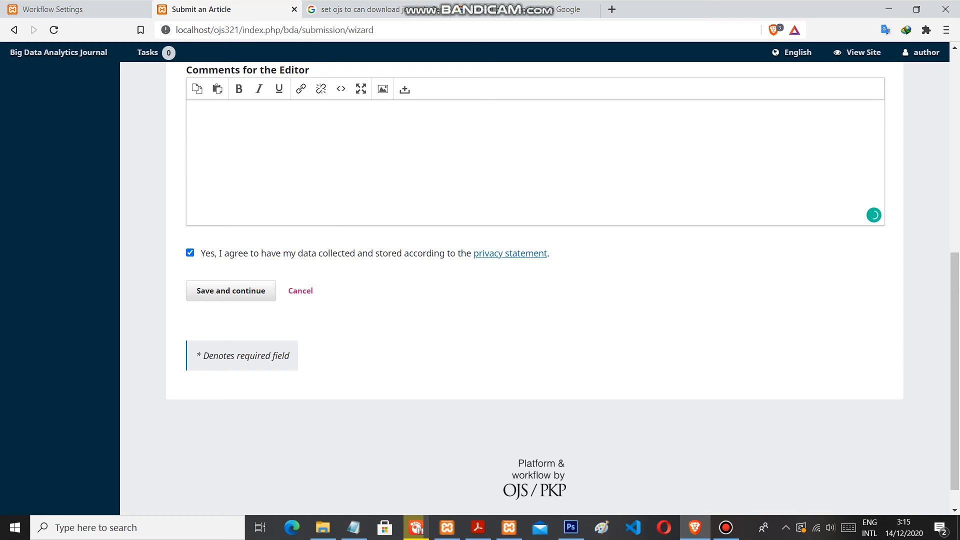
click(231, 290)
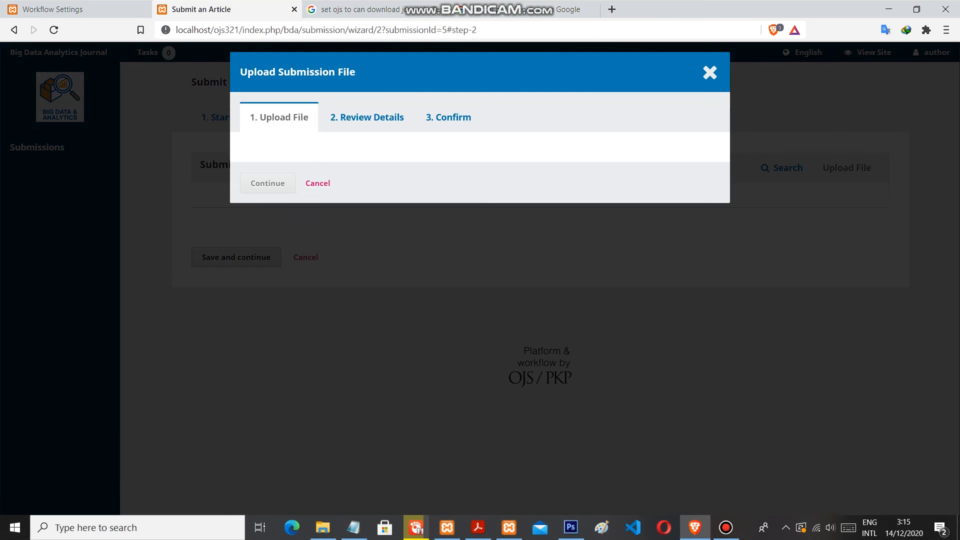
Choose Article Text as the article component and upload the file "Analytical of big data.docx"
click(480, 177)
click(481, 206)
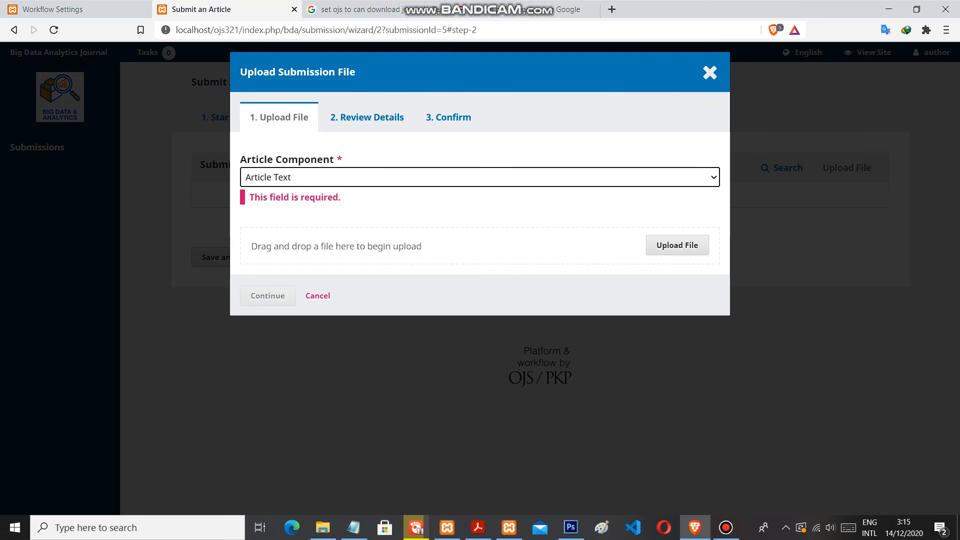
click(677, 225)
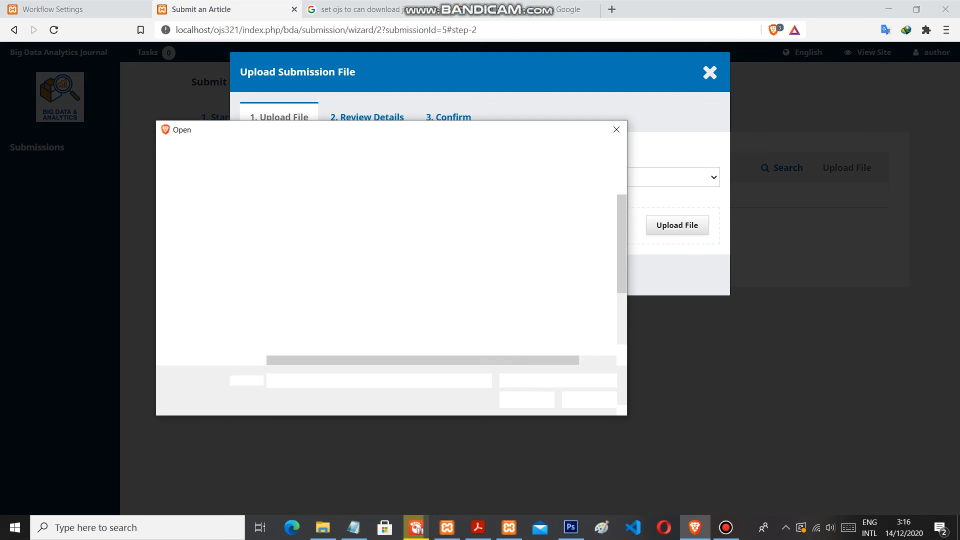
scroll(350, 288, down, 2)
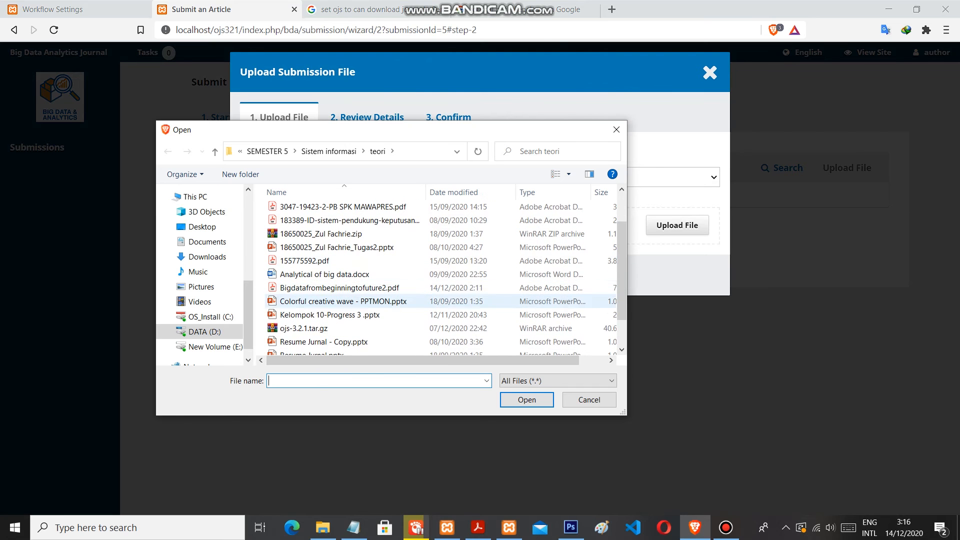
click(325, 274)
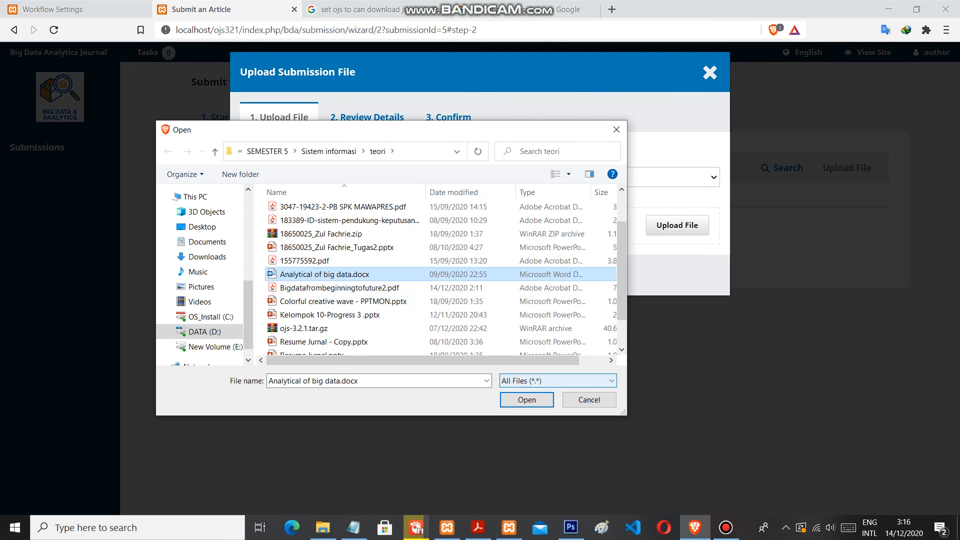
key(Return)
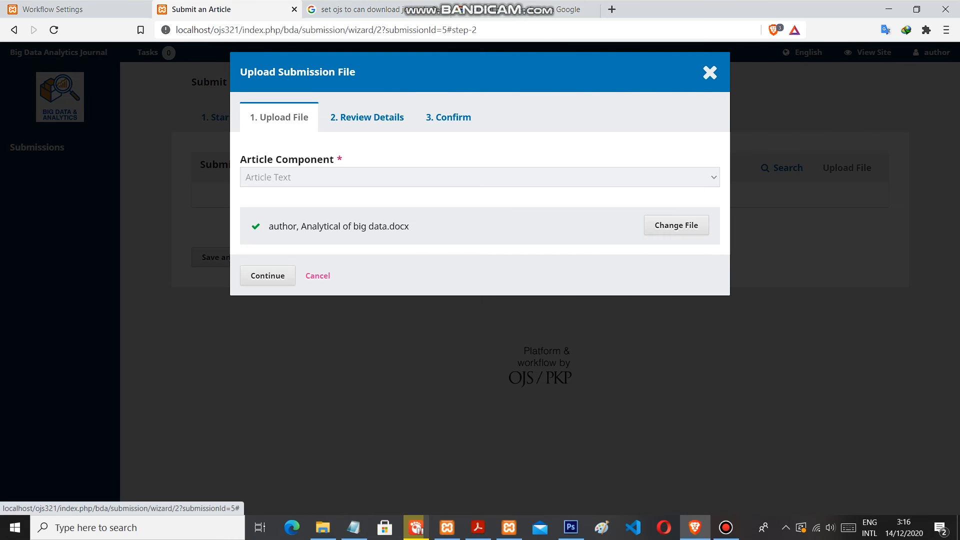
Accept the uploaded file's details, complete the upload, and save to continue to the metadata page
click(274, 276)
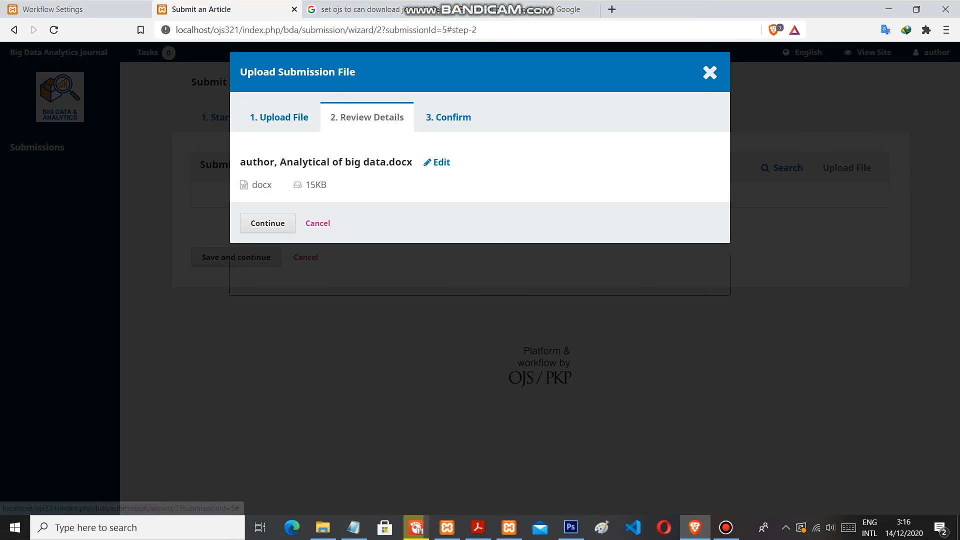
click(268, 224)
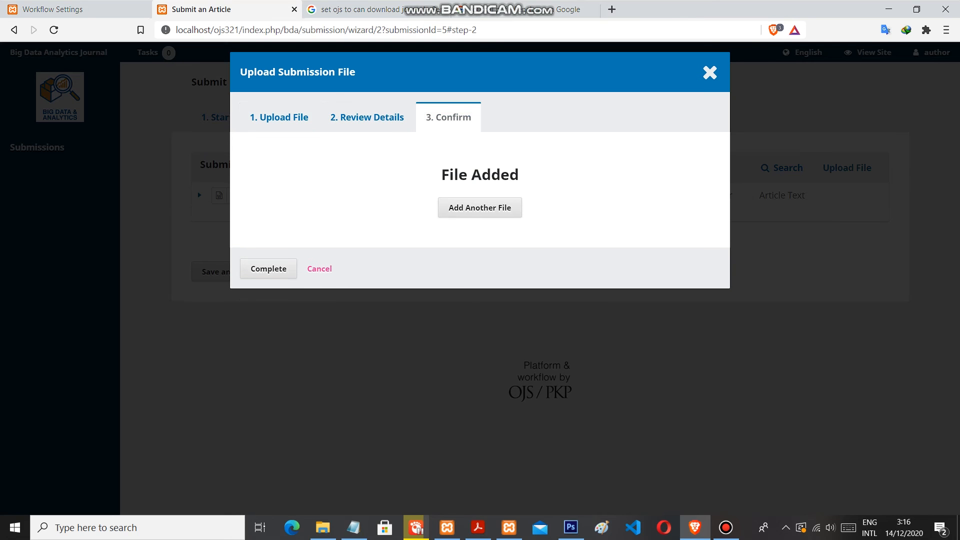
click(268, 269)
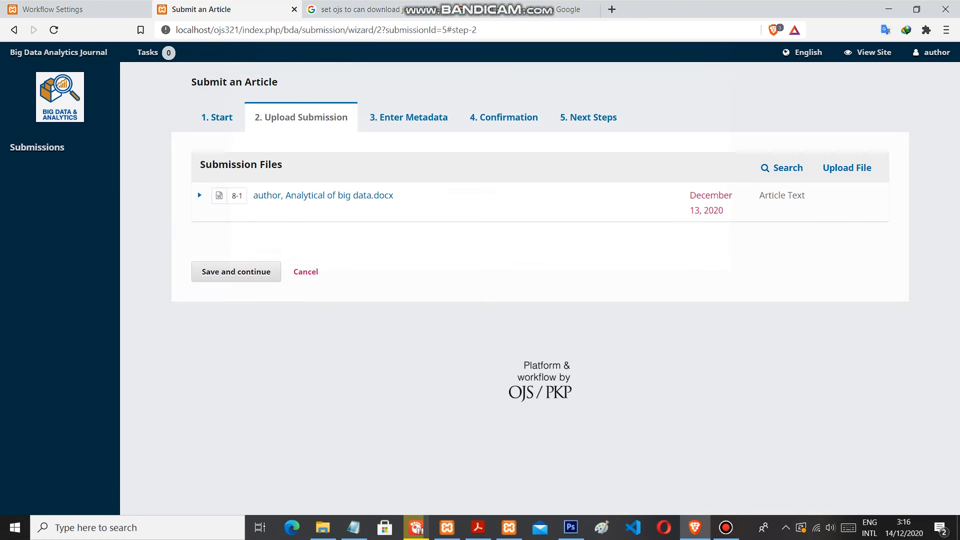
click(268, 272)
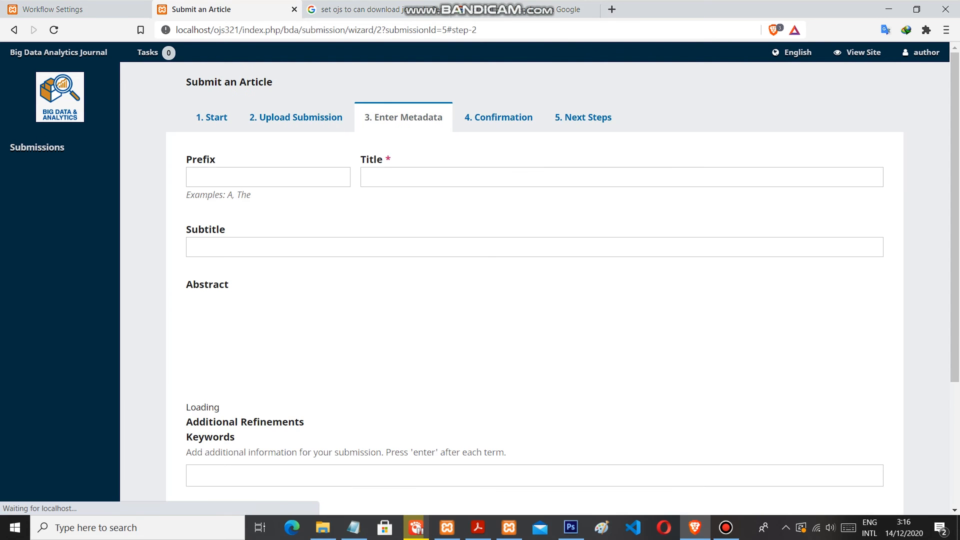
Fill in the submission metadata with the prefix "The" and the title "BIG DATA ANALYST"
click(268, 177)
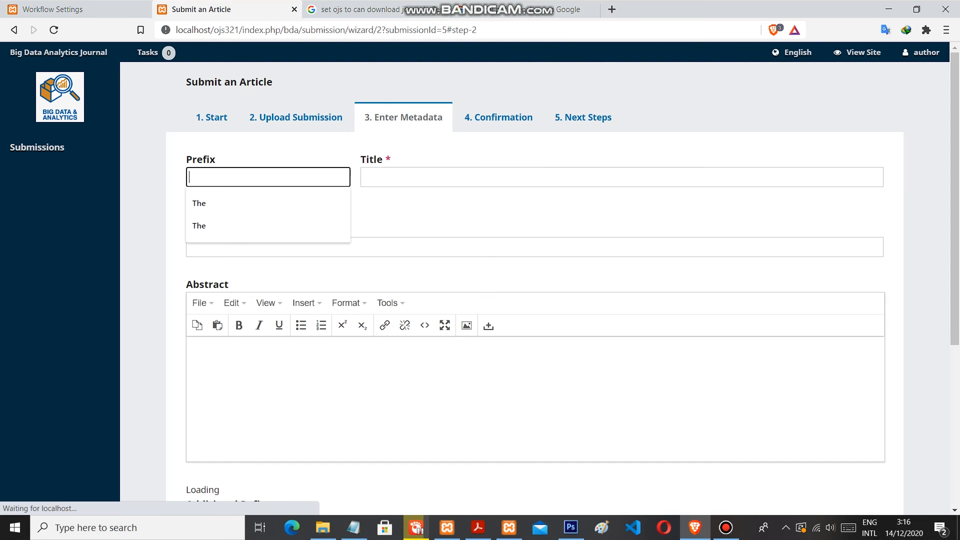
text(The)
key(Tab)
key(Down)
key(Down)
key(Return)
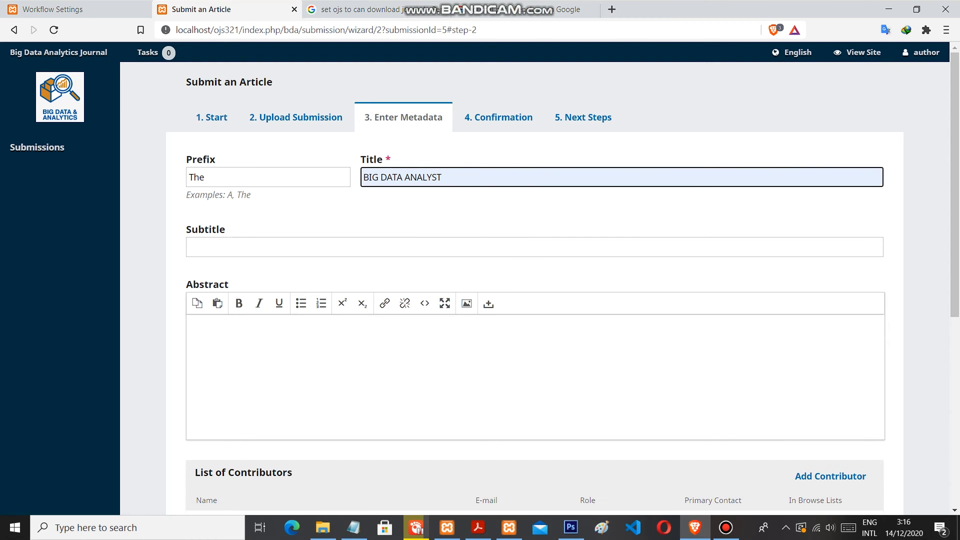
Complete the submission title so that it reads "BIG DATA ANALYST FOR BUSSINESS PURPOSE"
text(FOR)
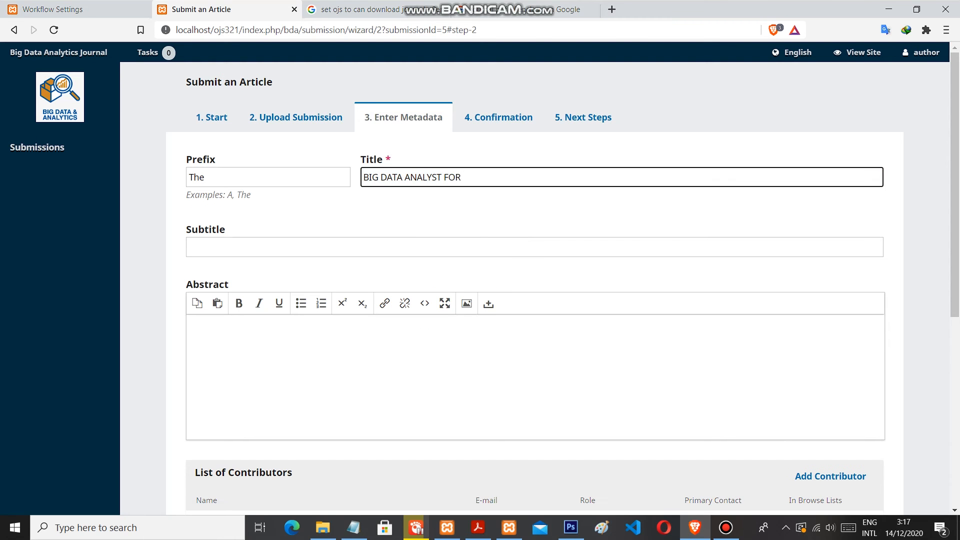
text( BUSSINESS PURPOSE)
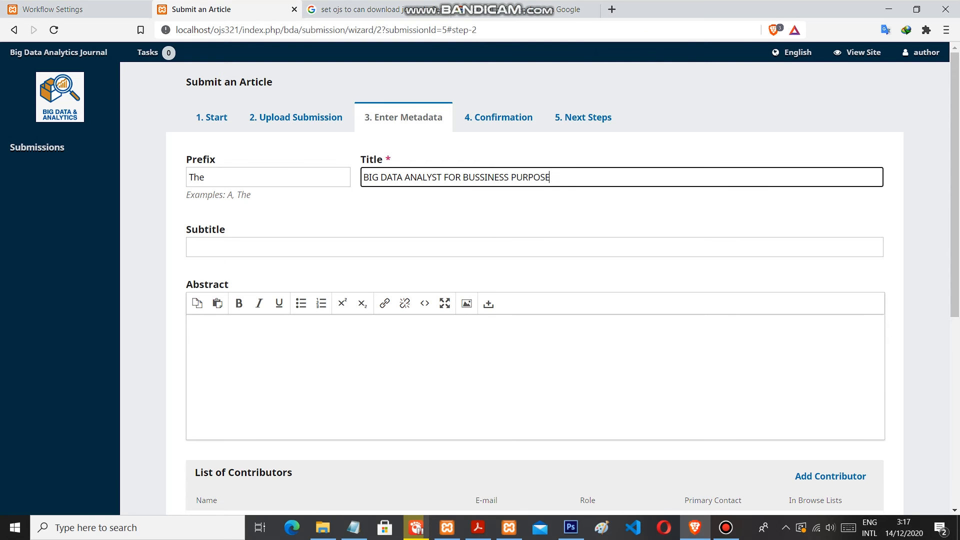
Copy the two customer loyalty paragraphs from the open Notepad note and paste them into the submission's abstract
scroll(481, 281, down, 2)
scroll(573, 288, down, 1)
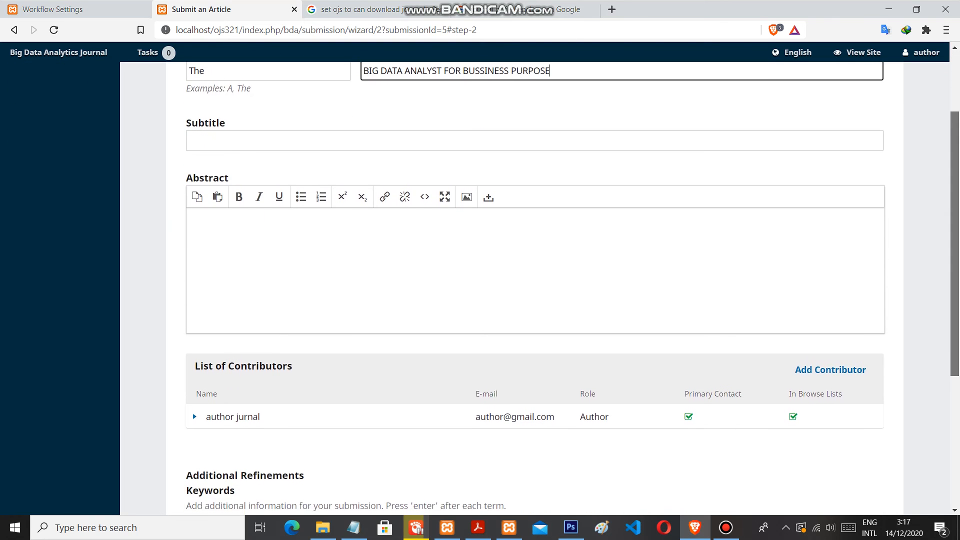
drag(954, 255, 955, 268)
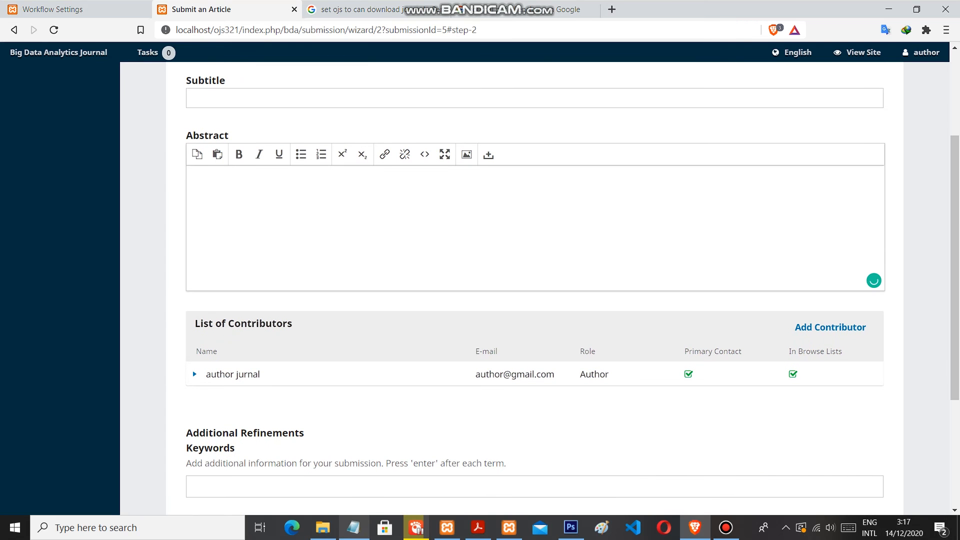
mouse_move(353, 527)
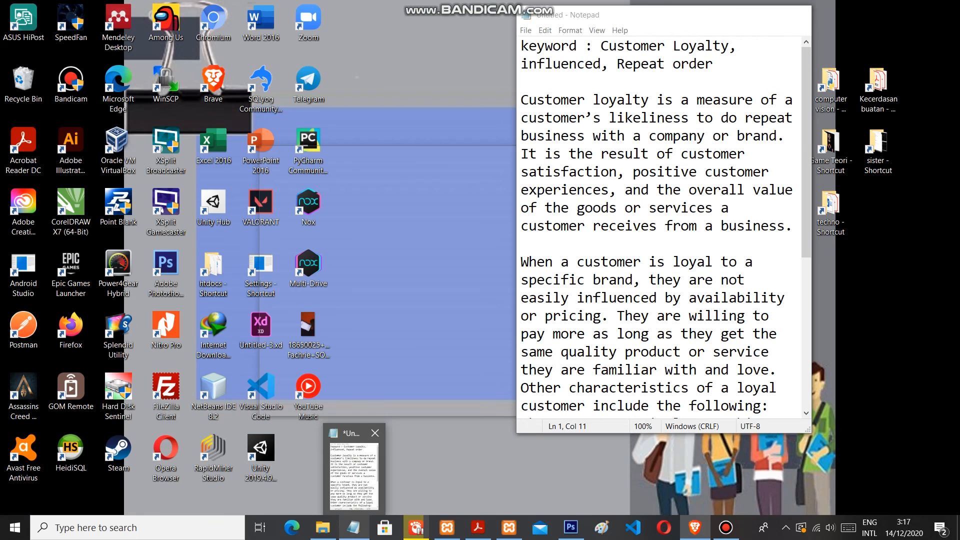
click(354, 473)
drag(521, 100, 720, 426)
key(ctrl+c)
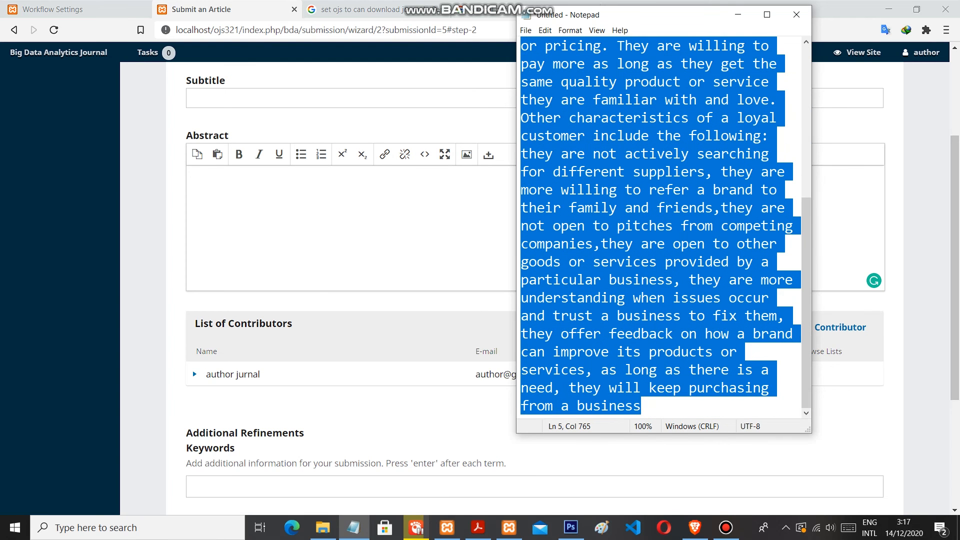
click(351, 225)
key(ctrl+v)
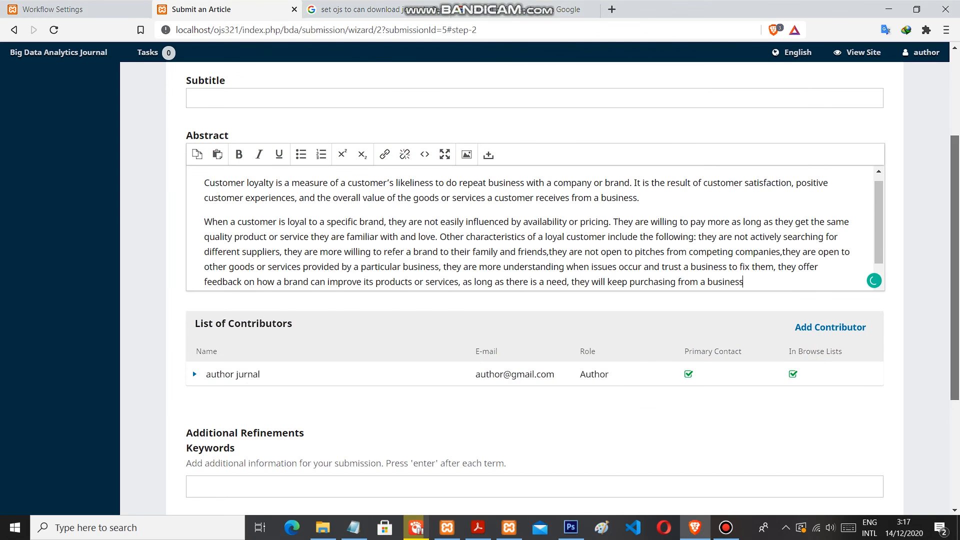
Copy "Customer Loyalty" from the keyword line of the Notepad note and add it as the submission's first keyword
scroll(535, 290, up, 1)
scroll(535, 290, down, 2)
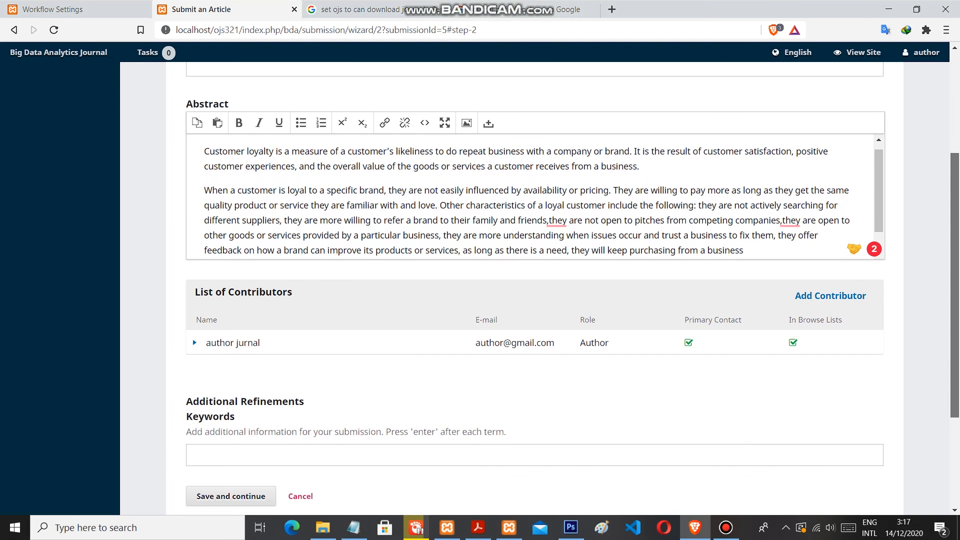
scroll(572, 289, down, 1)
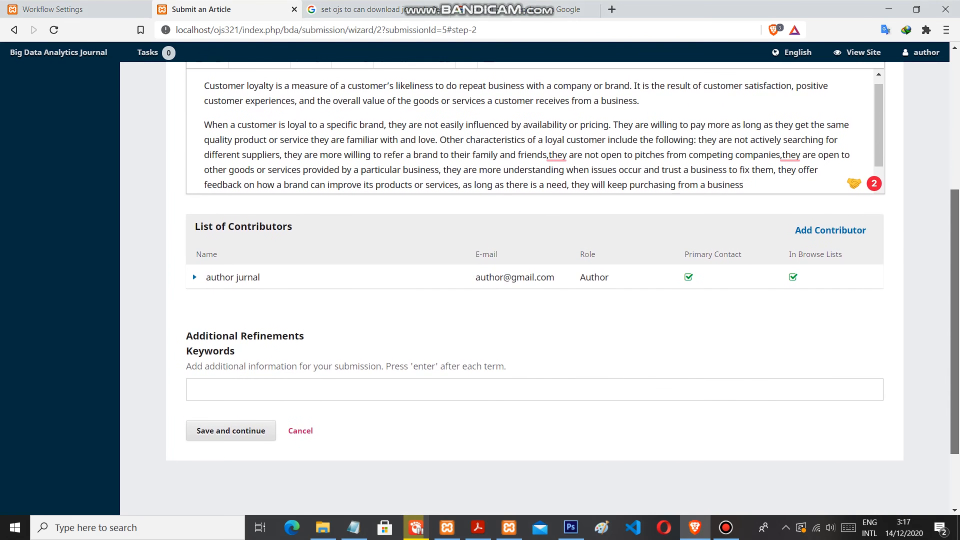
scroll(535, 290, down, 2)
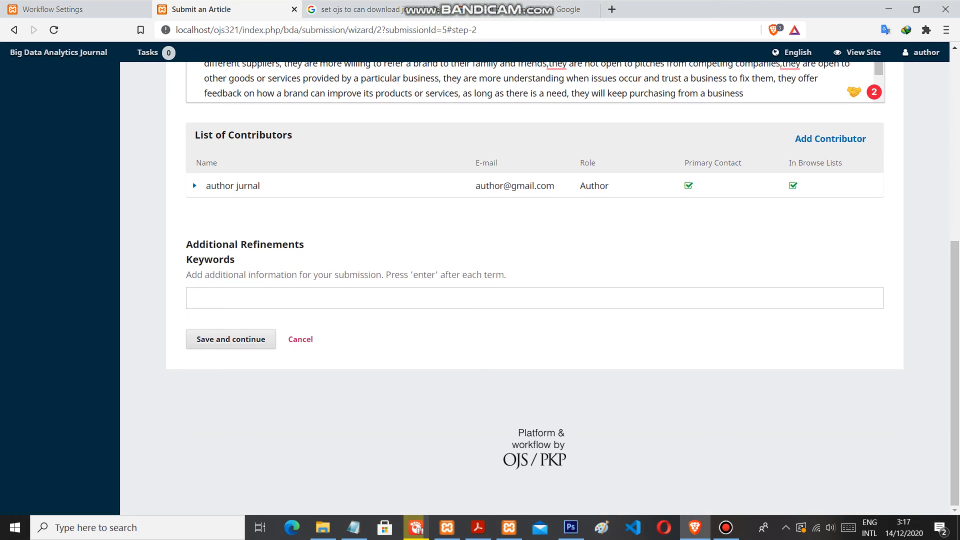
drag(955, 373, 955, 373)
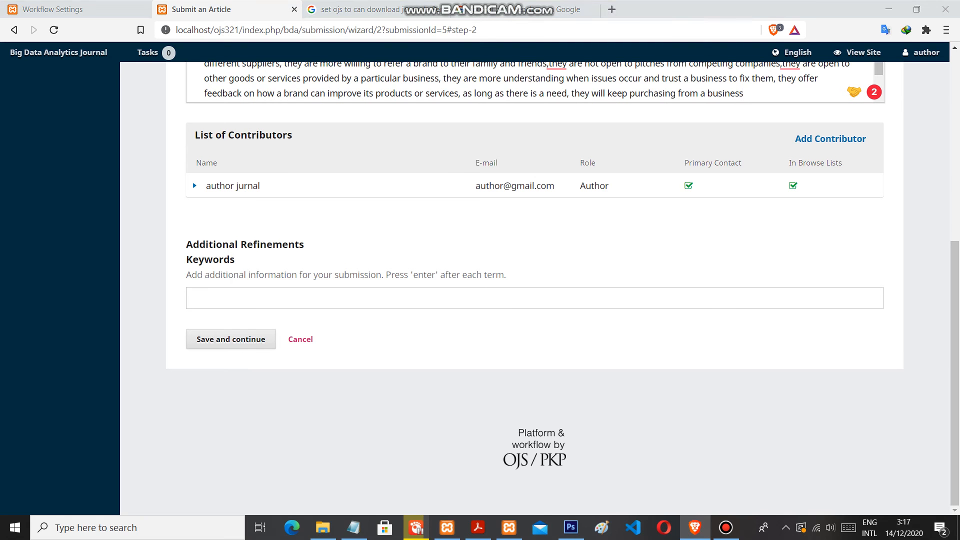
key(alt+Tab)
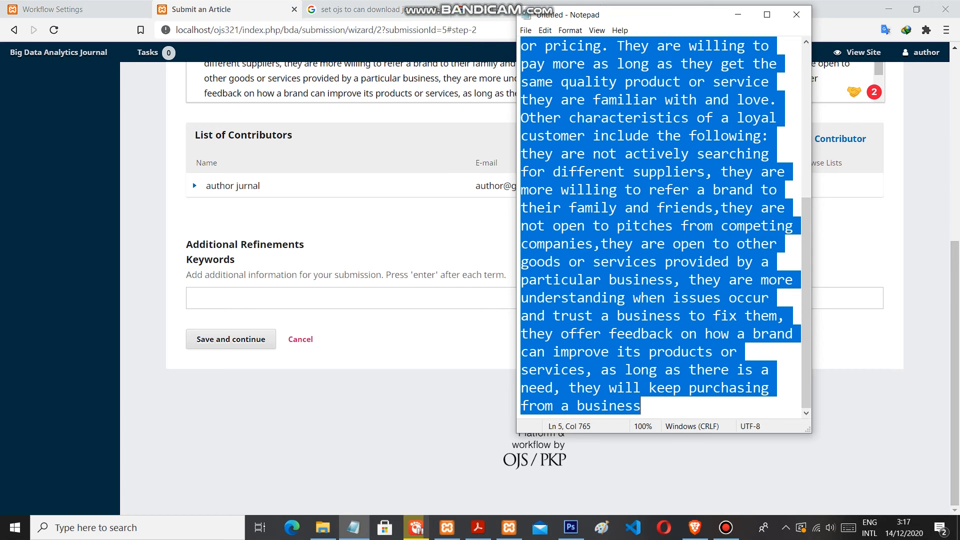
scroll(660, 228, up, 5)
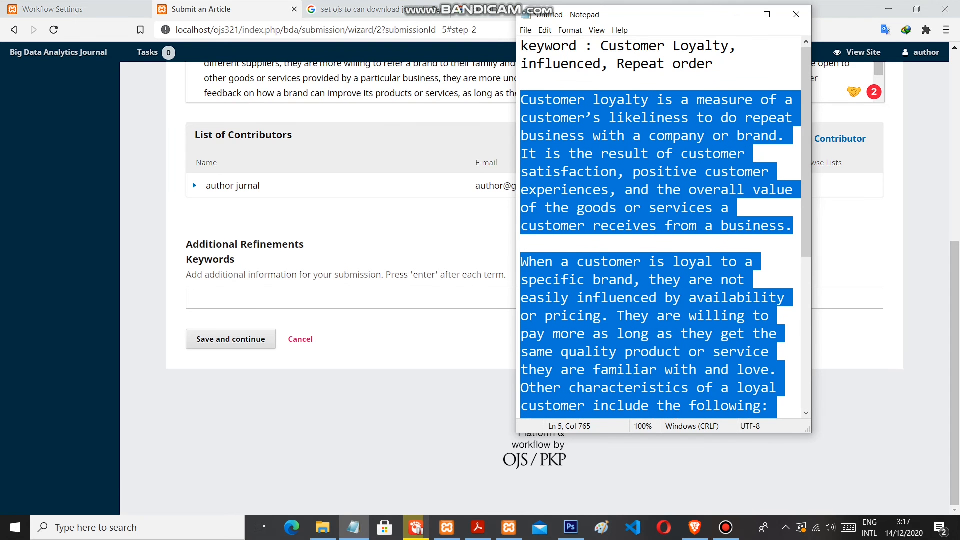
click(522, 81)
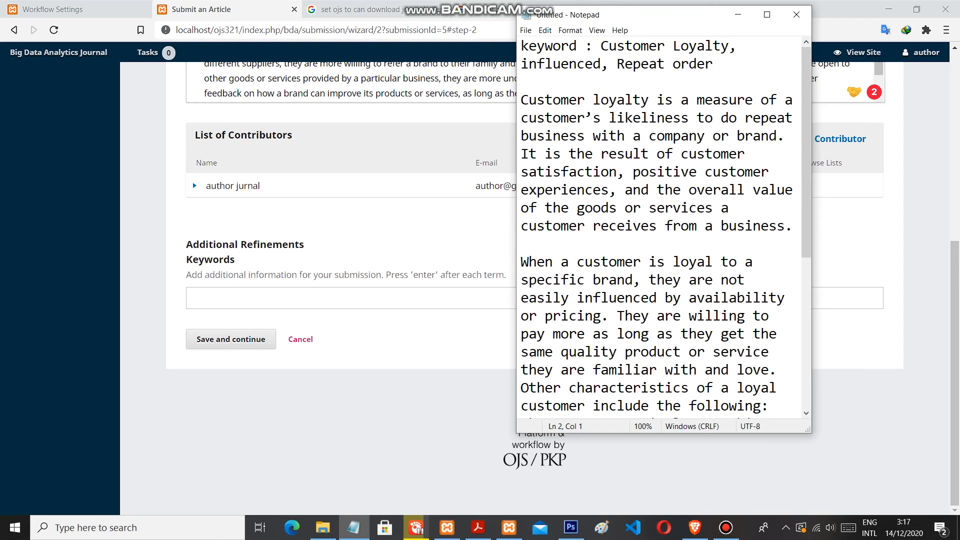
drag(600, 46, 729, 45)
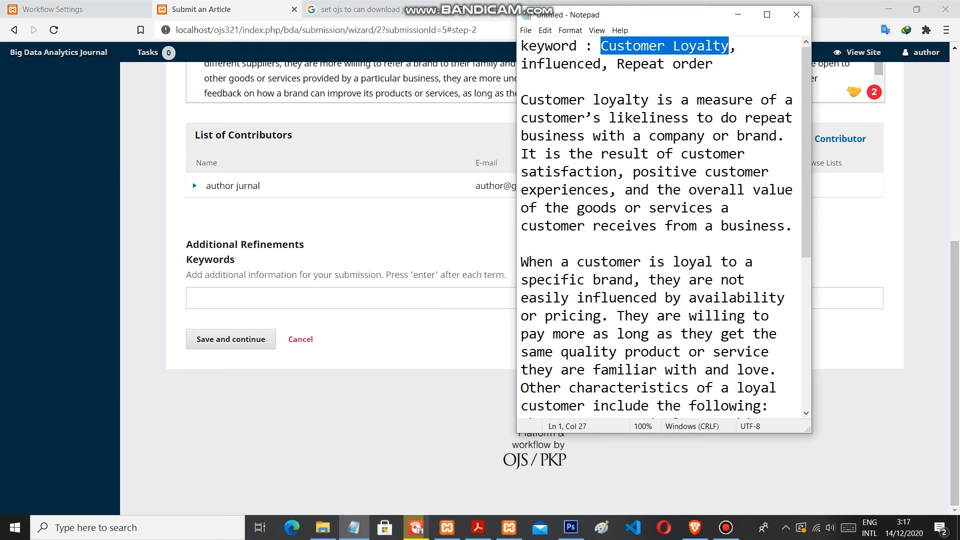
key(ctrl+c)
key(alt+Tab)
key(ctrl+v)
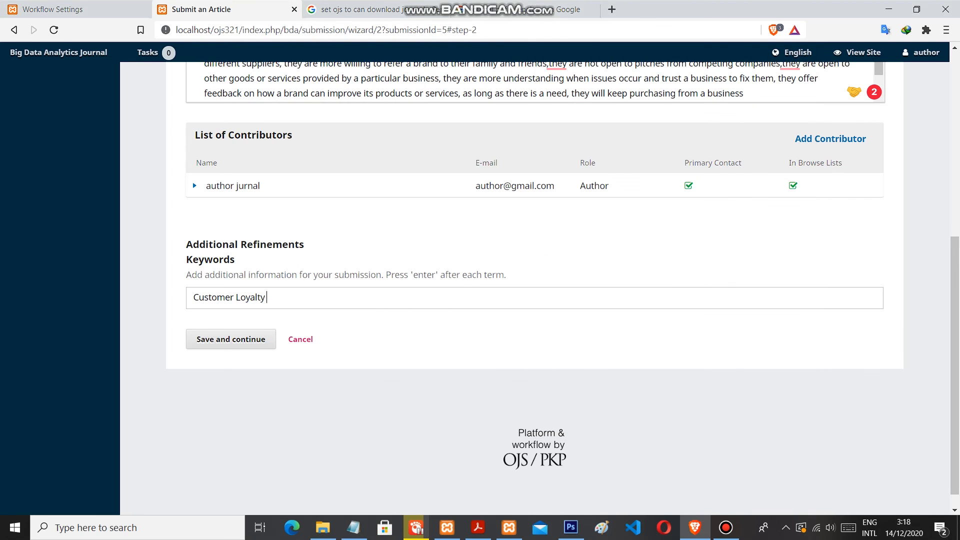
key(Return)
Copy "influenced" from the Notepad note and add it as the second keyword
key(alt+Tab)
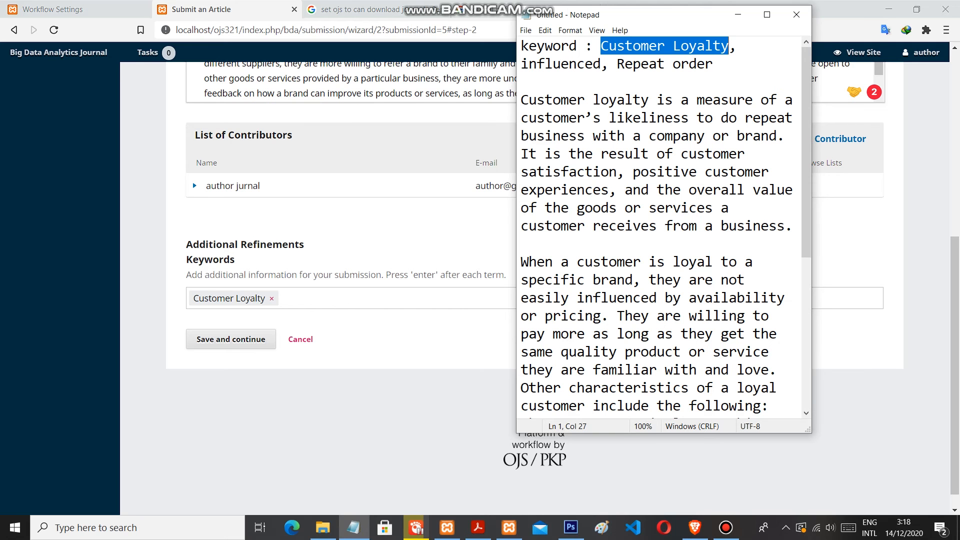
drag(521, 64, 601, 64)
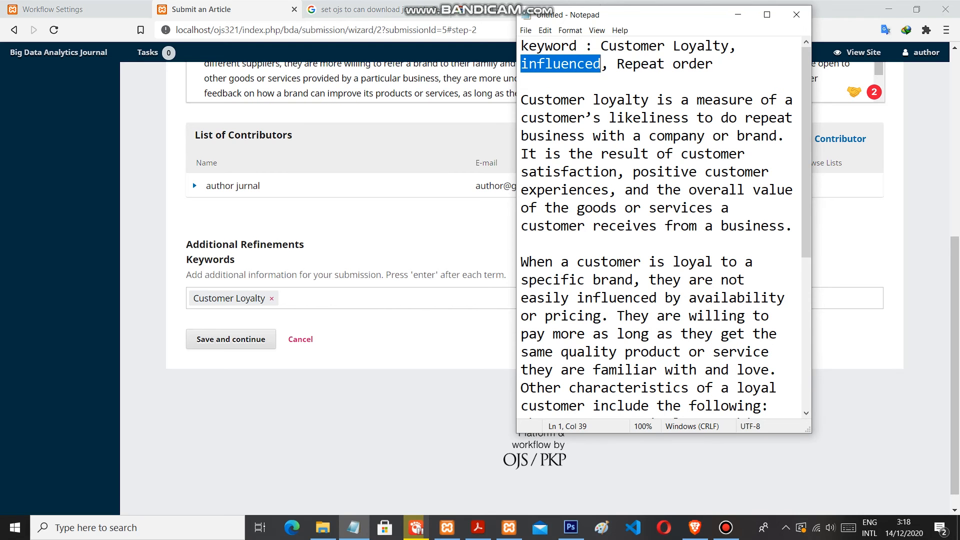
key(ctrl+c)
key(alt+Tab)
key(ctrl+v)
key(Return)
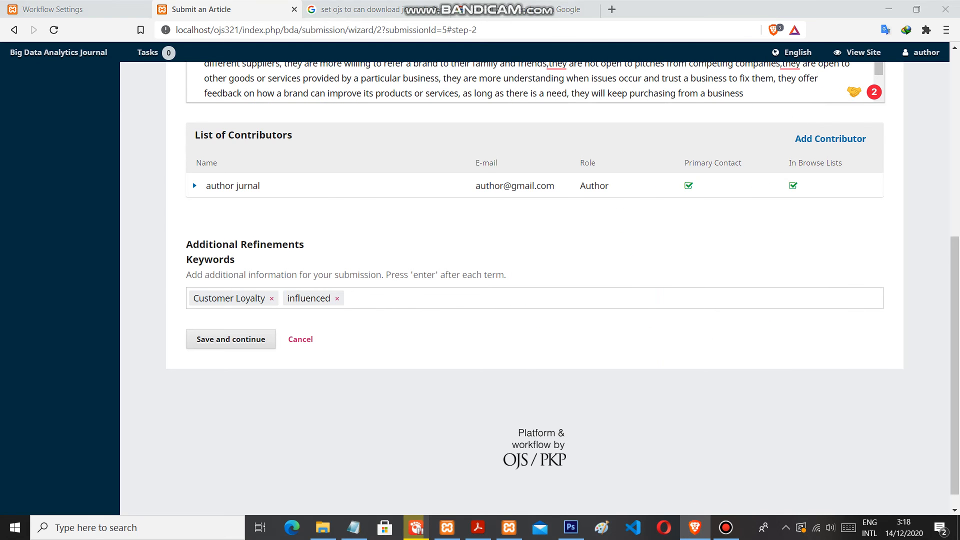
Copy "Repeat order" from the Notepad note and add it as the third keyword
key(alt+Tab)
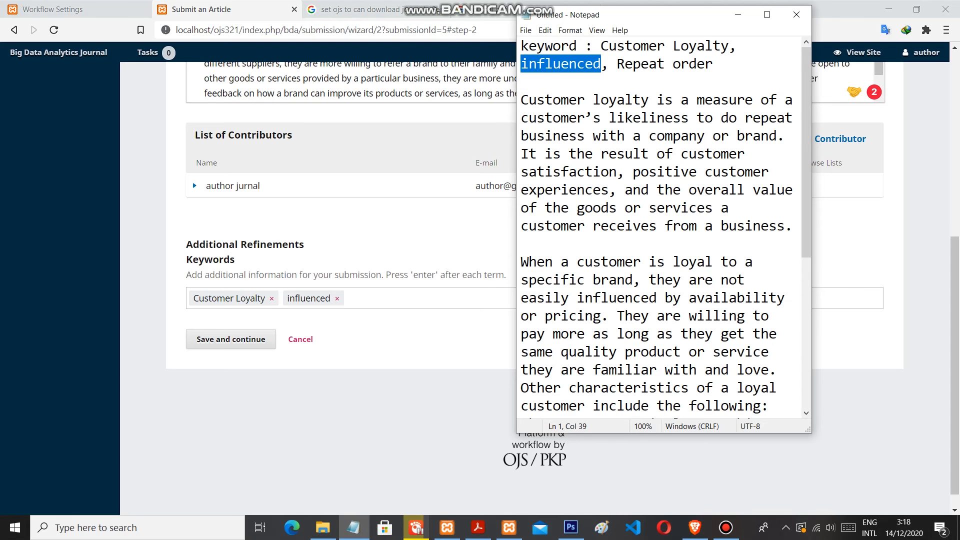
key(Right)
key(Right)
key(Right)
key(shift+Right)
key(shift+Right)
key(shift+Right)
key(shift+Right)
key(shift+Right)
key(shift+Right)
key(shift+Right)
key(shift+Right)
key(shift+Right)
key(shift+Right)
key(shift+Right)
key(shift+Right)
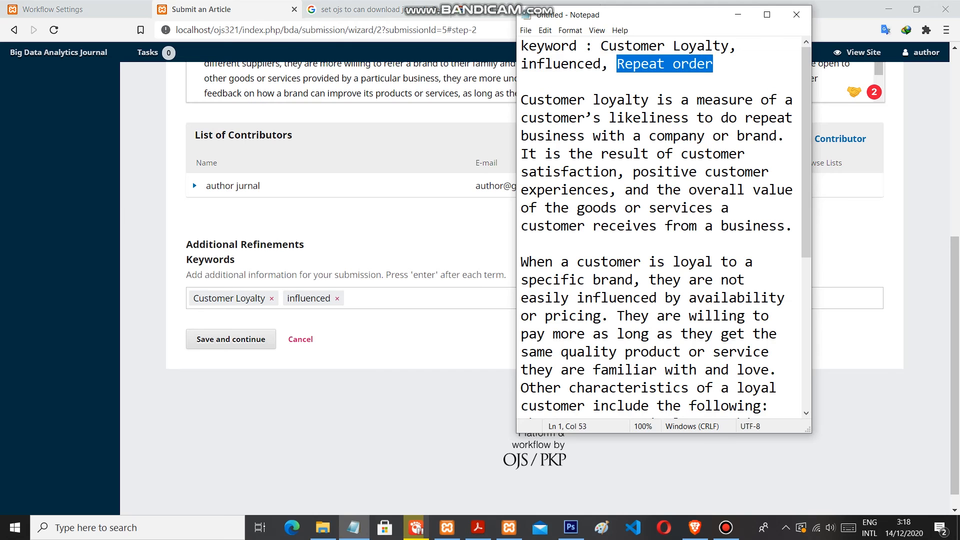
key(alt+Tab)
key(ctrl+v)
key(Return)
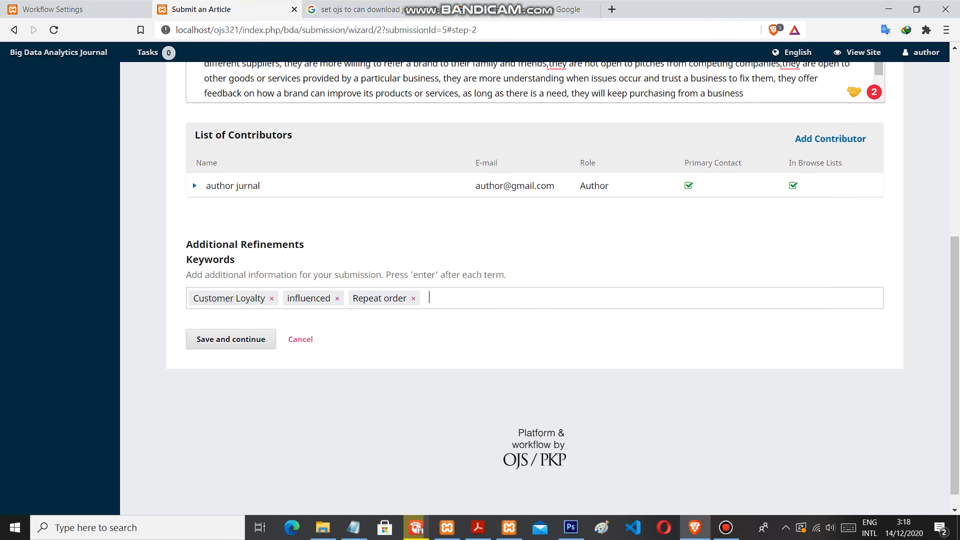
Save the metadata, finish and confirm the article's submission to the journal, and dismiss the notifications
key(Return)
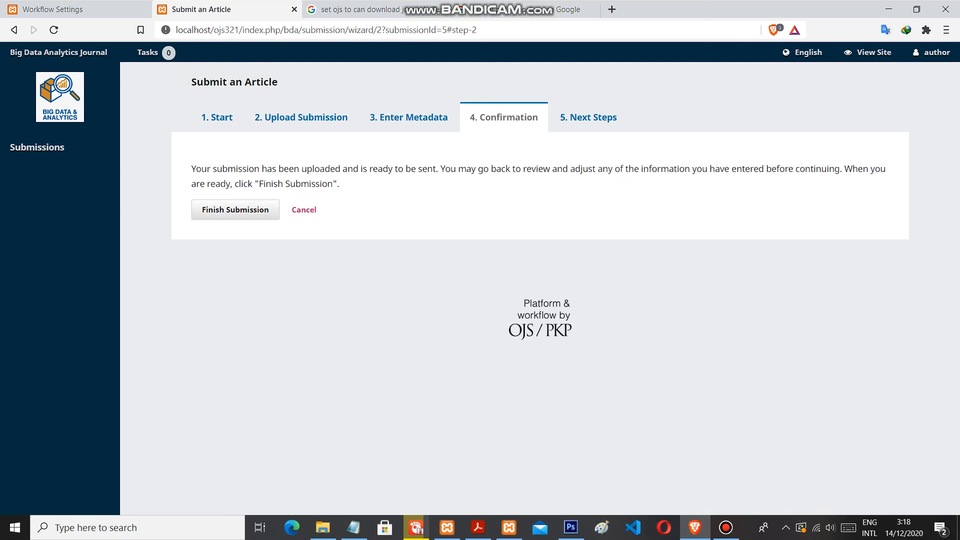
click(235, 210)
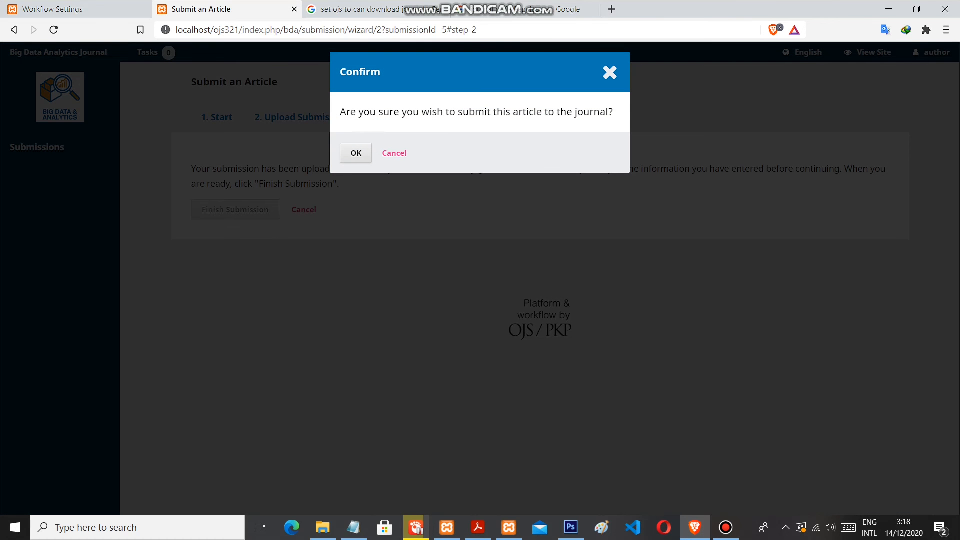
click(356, 153)
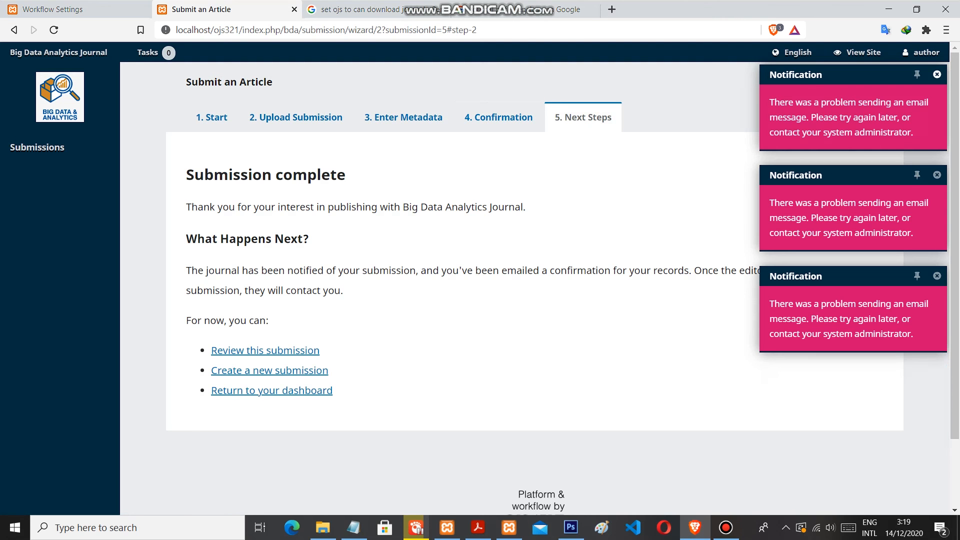
click(937, 75)
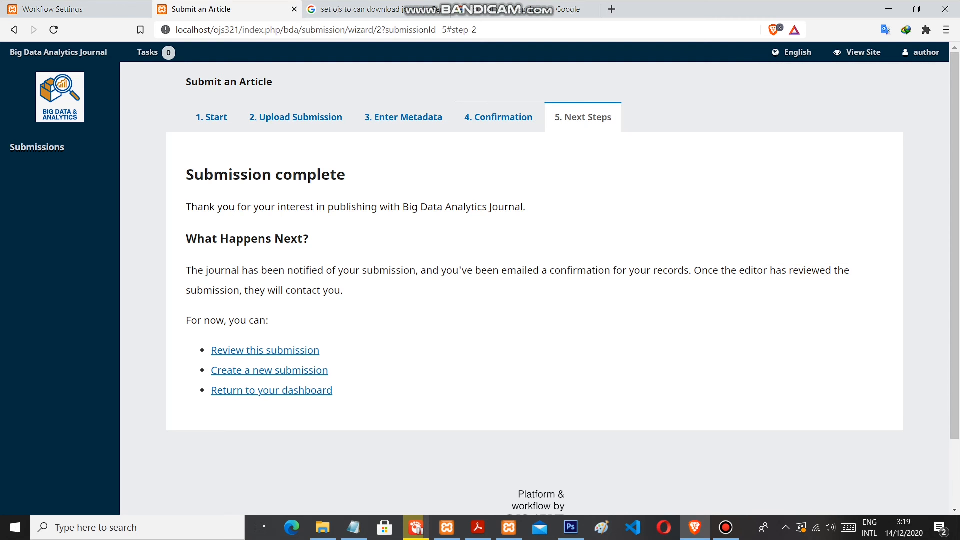
Look over the submission's next steps page and log out of the author account
scroll(480, 285, down, 1)
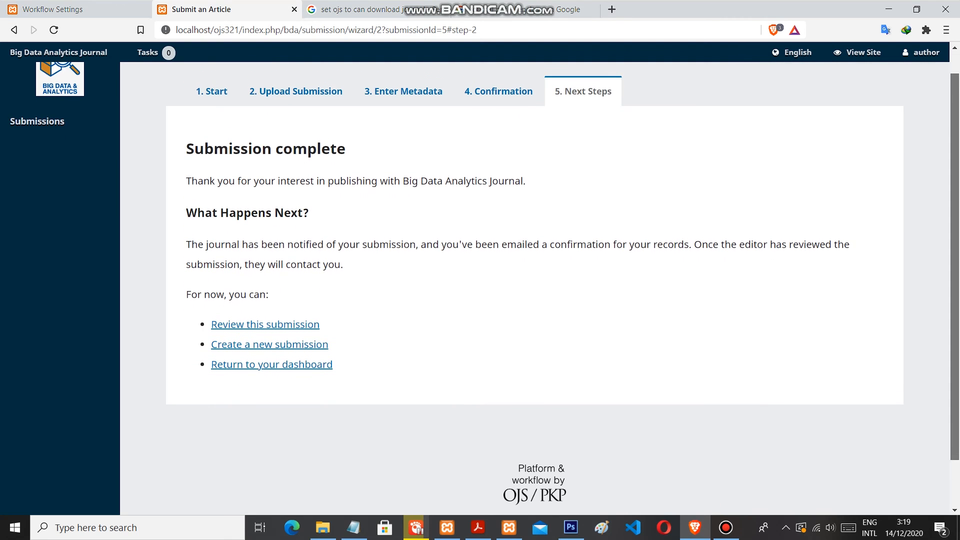
scroll(480, 285, down, 1)
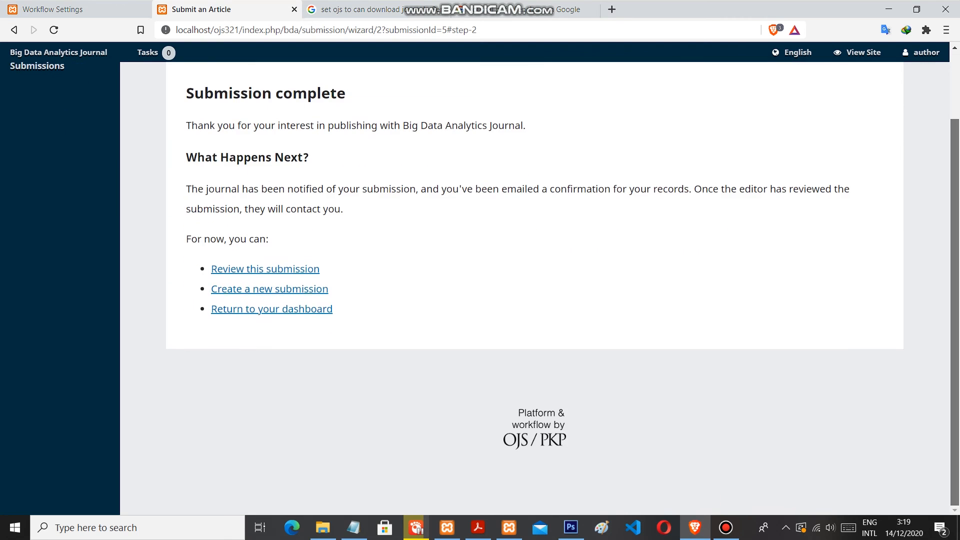
scroll(480, 285, up, 2)
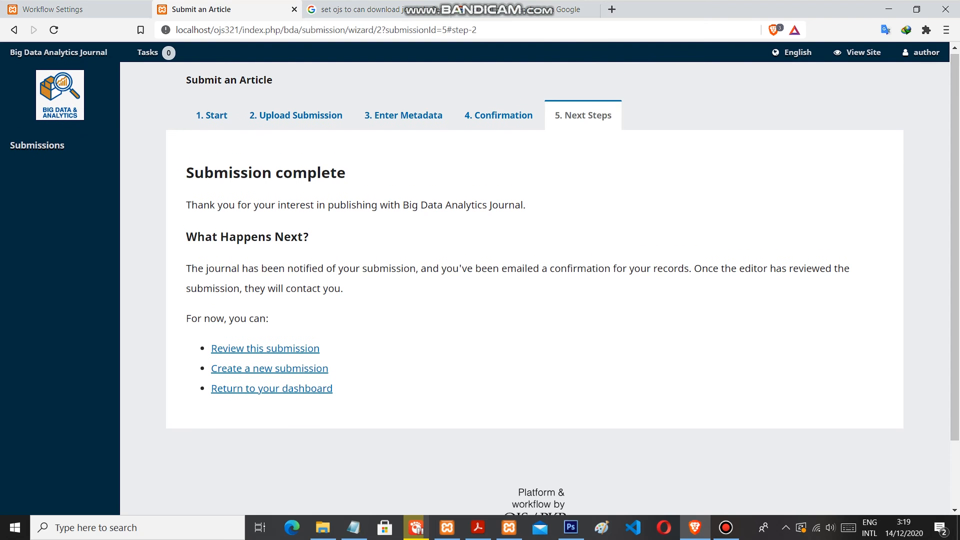
mouse_move(922, 52)
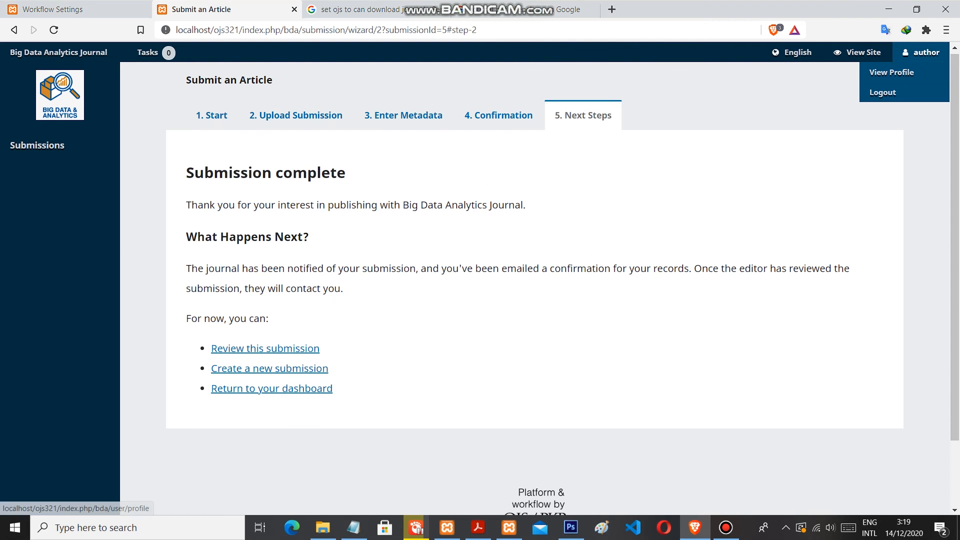
click(882, 92)
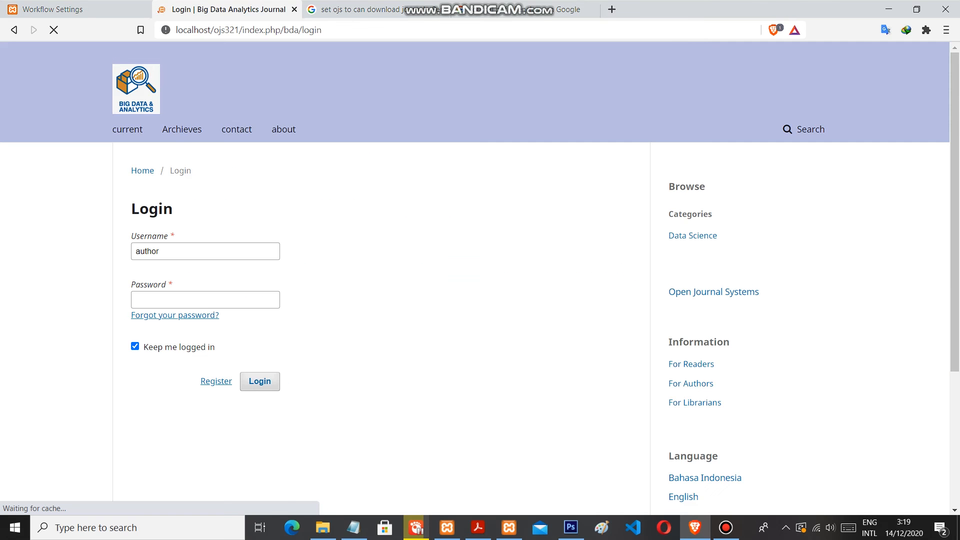
Log in with the username "jurmen" in place of "author", entering the account password
click(197, 251)
key(ctrl+a)
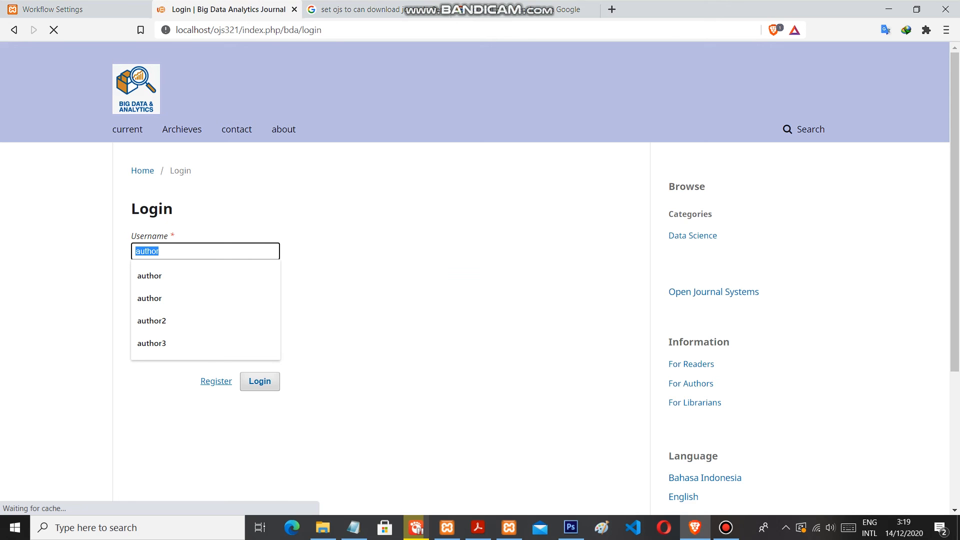
text(jurna)
key(BackSpace)
key(BackSpace)
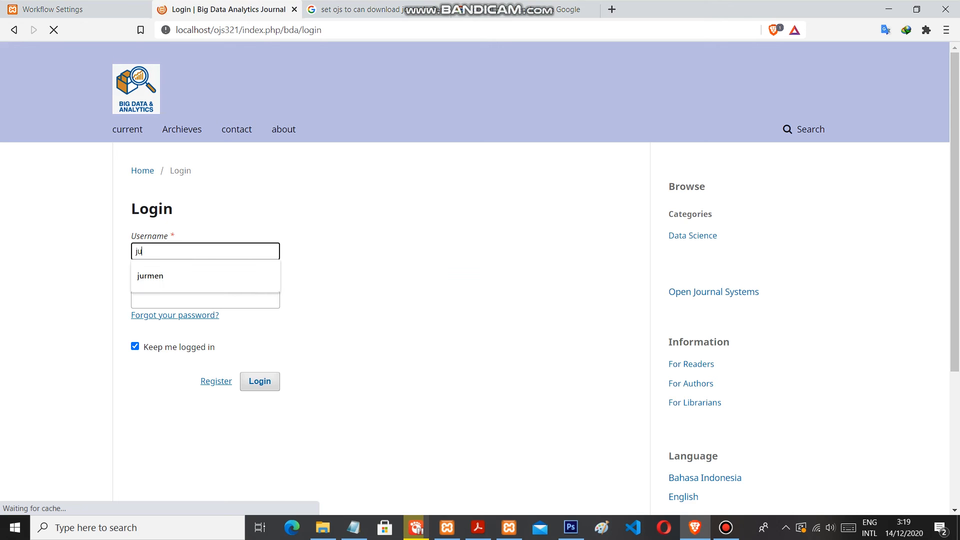
key(BackSpace)
key(BackSpace)
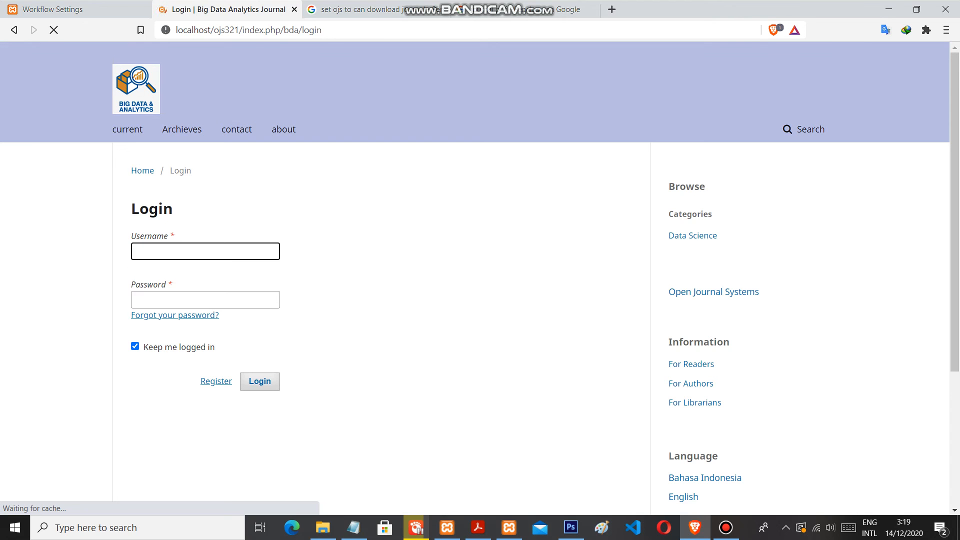
text(jur)
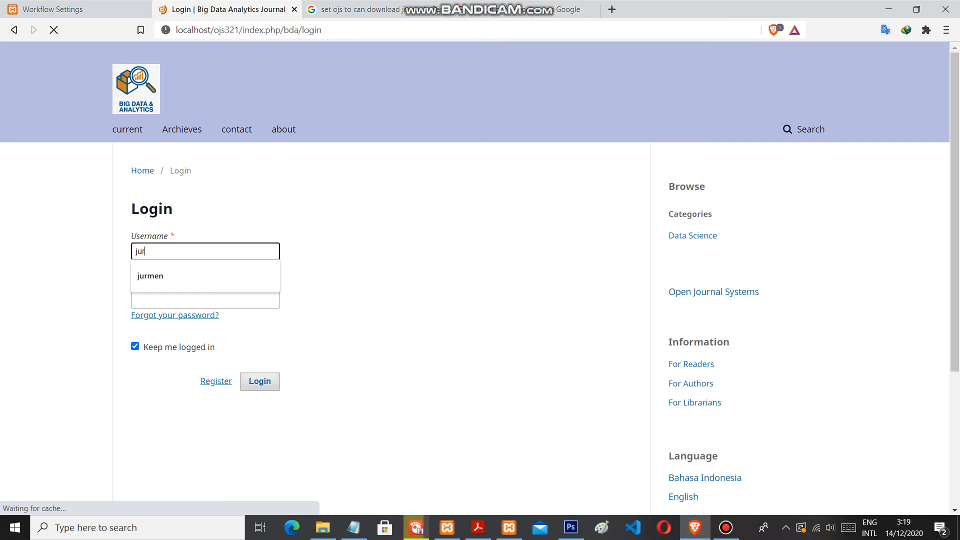
text(men)
key(Tab)
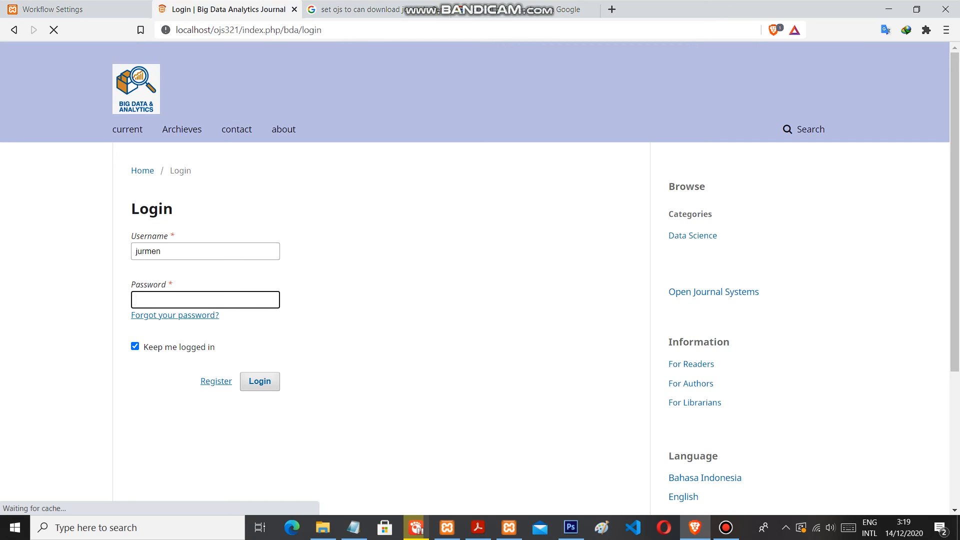
text(••••••)
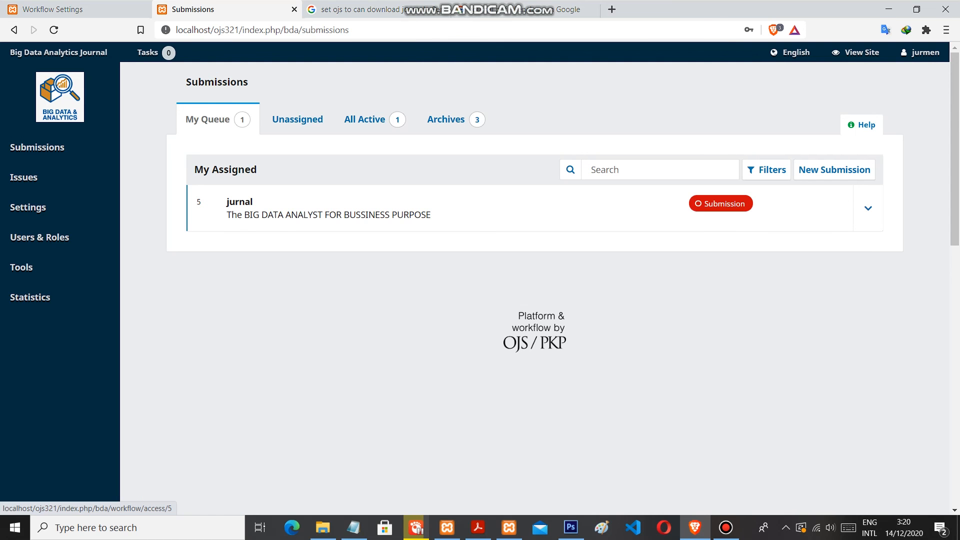
Open the assigned submission "The BIG DATA ANALYST FOR BUSSINESS PURPOSE" and look over its submission stage
click(868, 208)
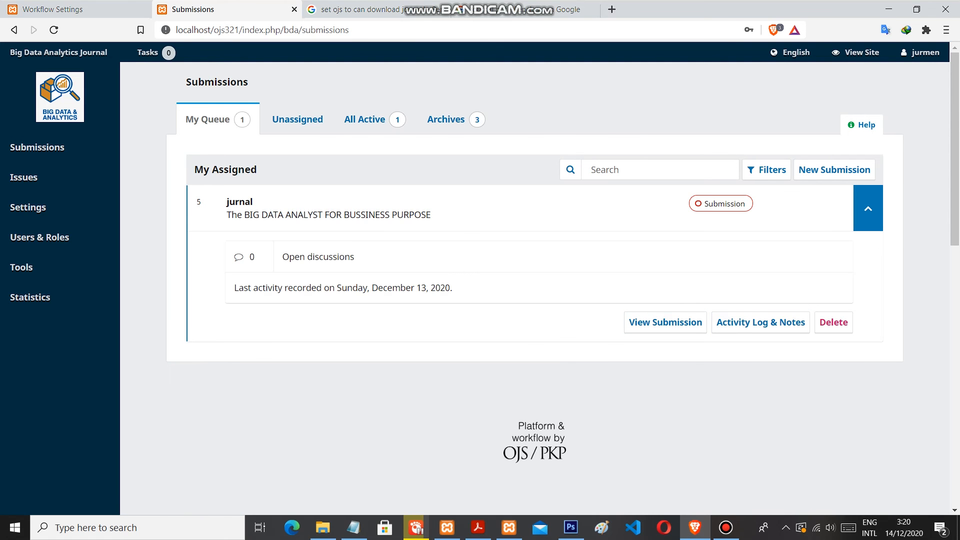
click(666, 323)
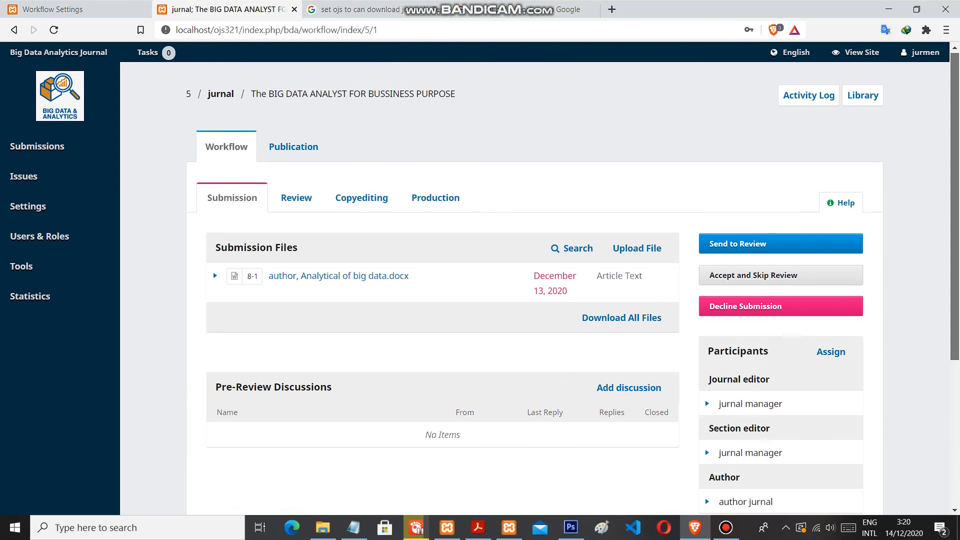
scroll(481, 284, down, 1)
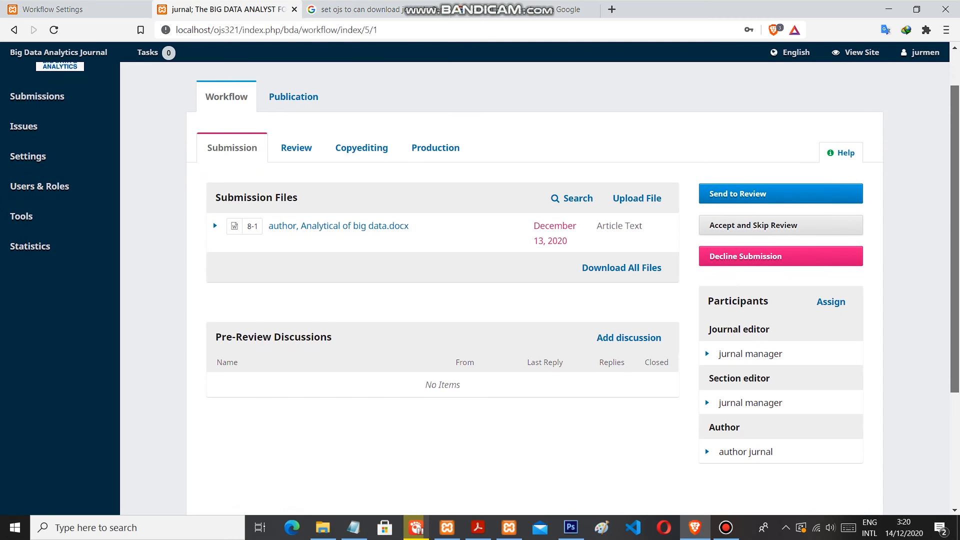
scroll(480, 283, down, 1)
scroll(480, 283, down, 1)
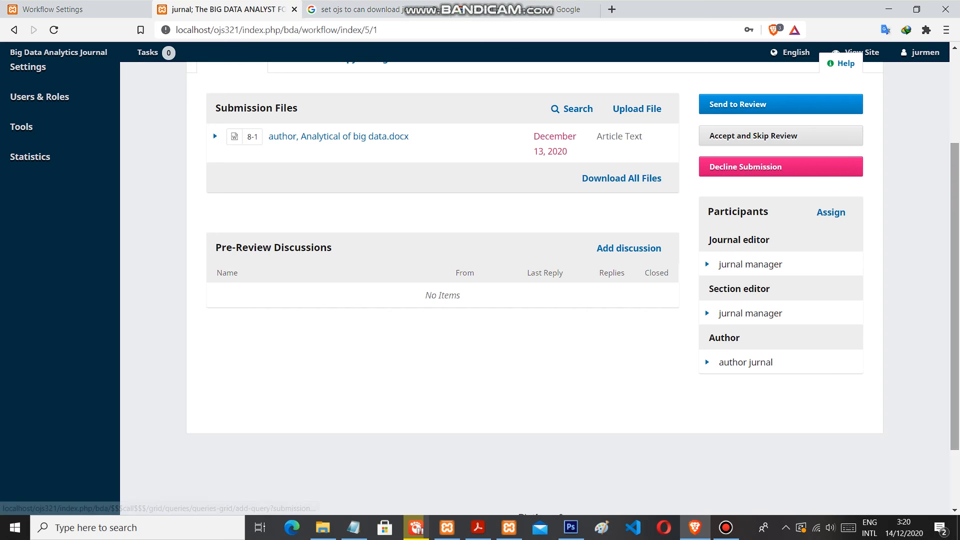
scroll(629, 248, up, 1)
scroll(628, 248, up, 1)
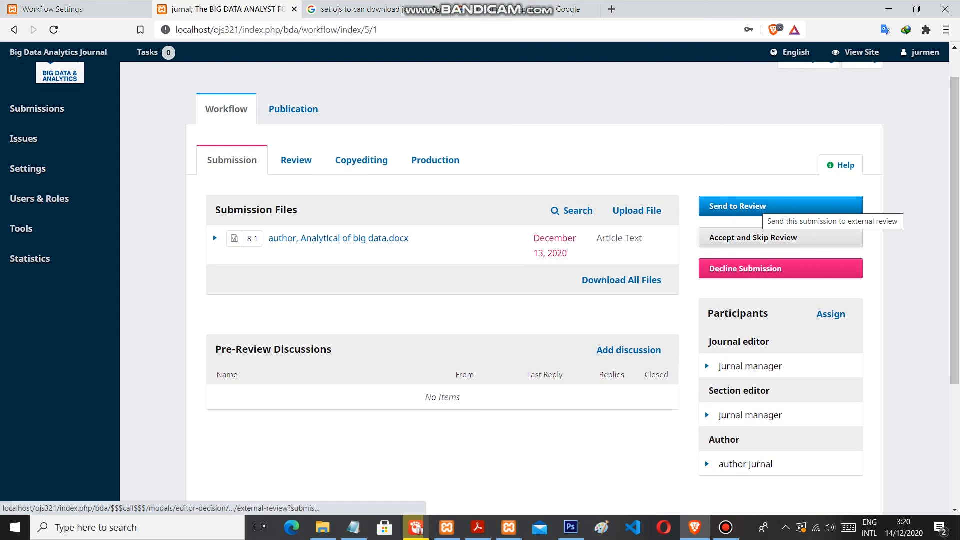
Send the submission file "Analytical of big data.docx" to the review stage
click(750, 207)
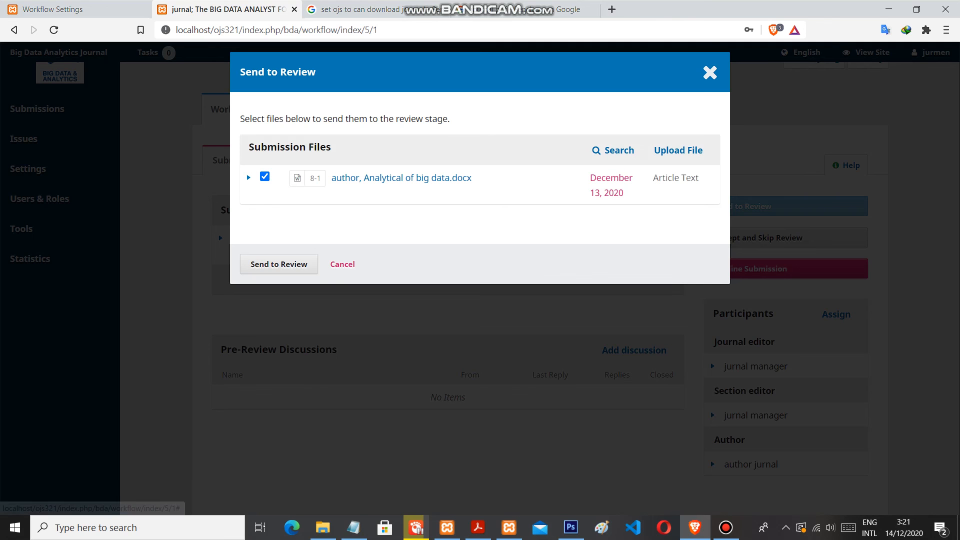
click(278, 264)
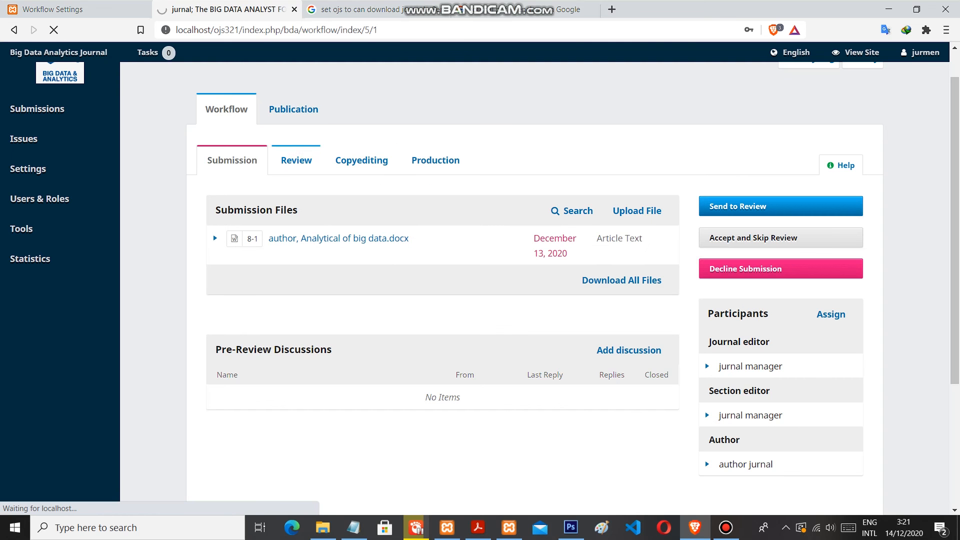
click(726, 528)
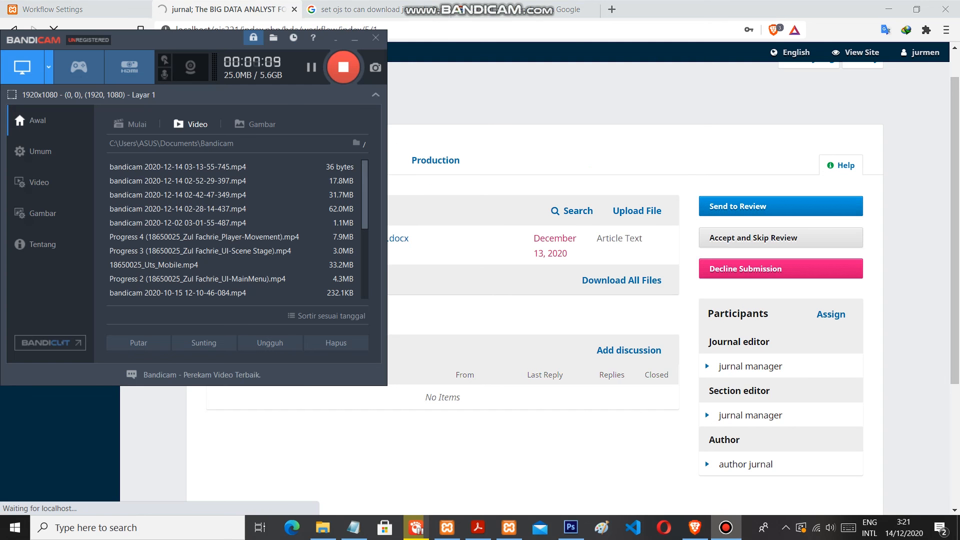
click(354, 39)
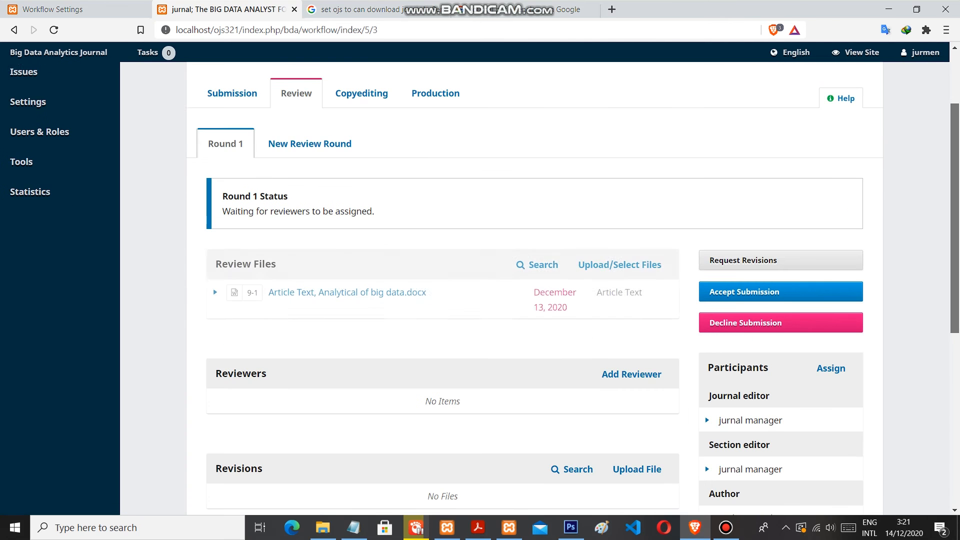
Look over the Round 1 review files, reviewers, revisions, discussions and participants
scroll(535, 289, down, 3)
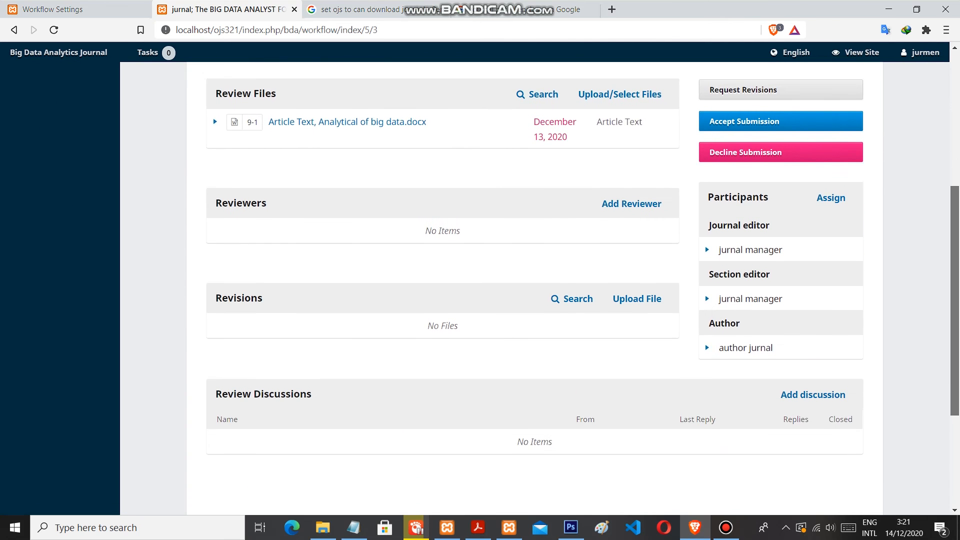
scroll(535, 288, down, 2)
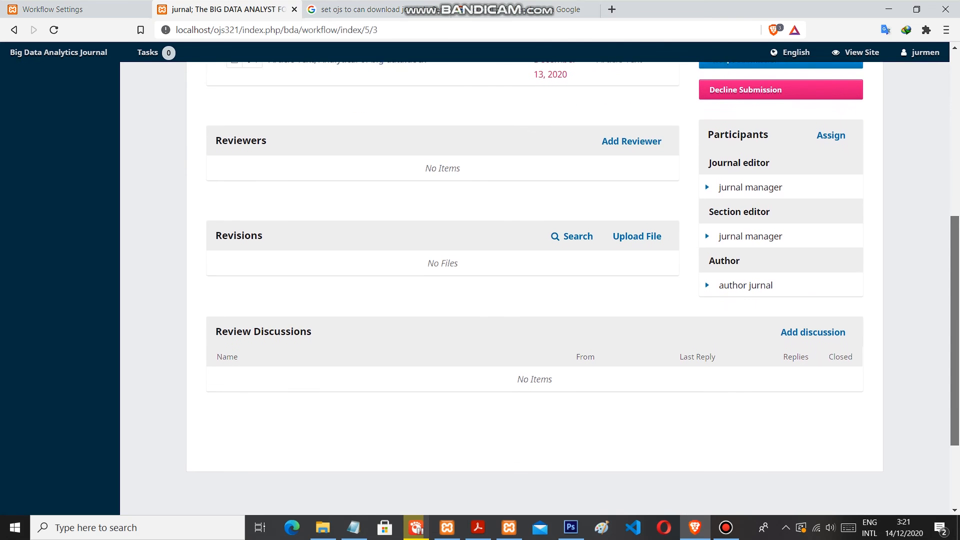
scroll(534, 288, up, 2)
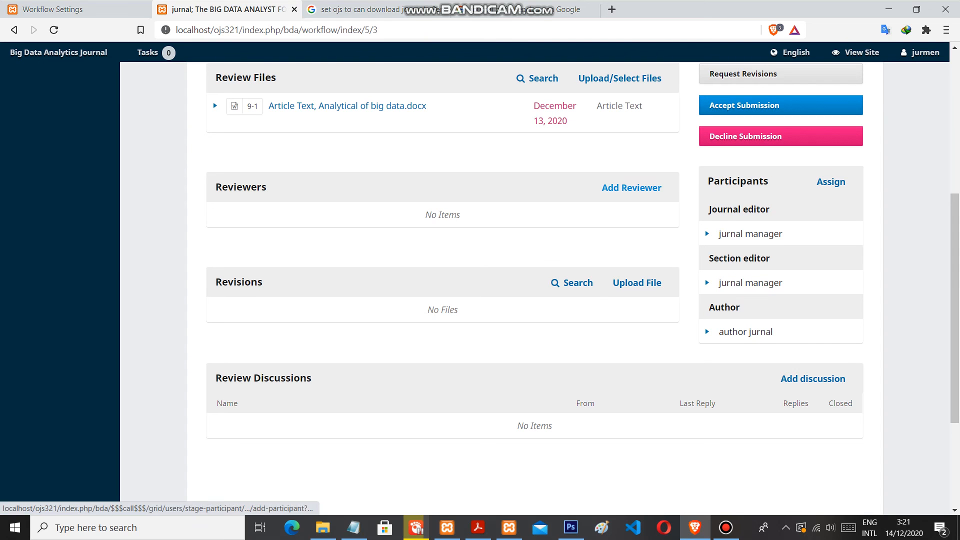
scroll(631, 188, down, 2)
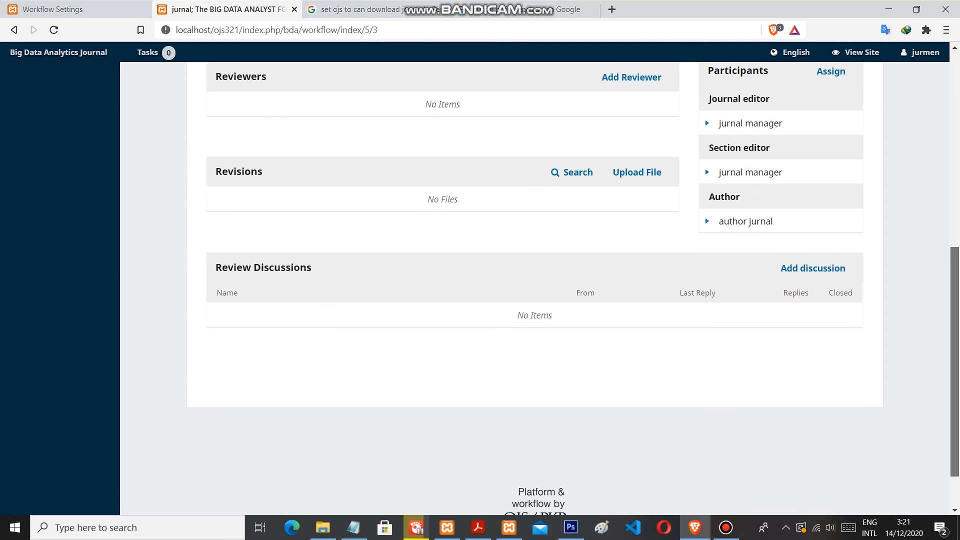
scroll(573, 288, down, 1)
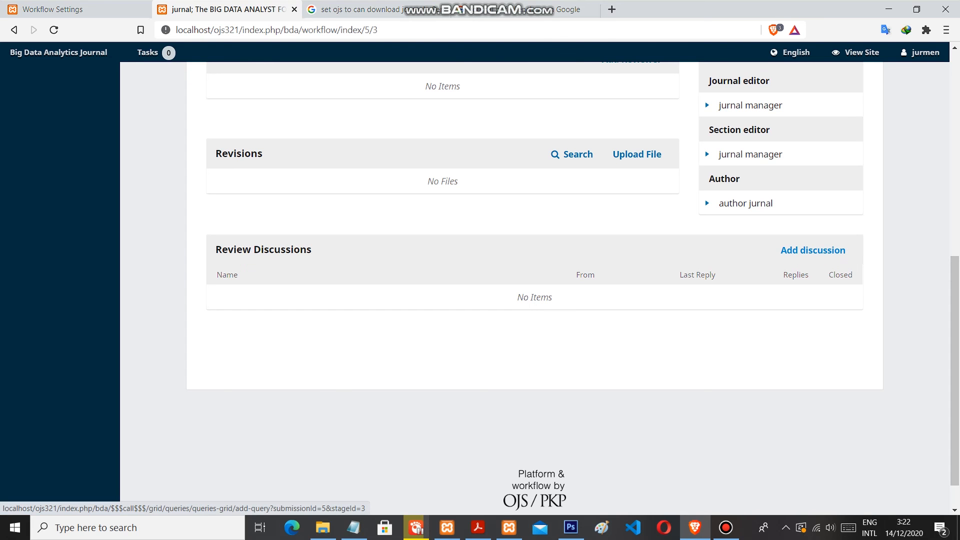
scroll(534, 289, up, 6)
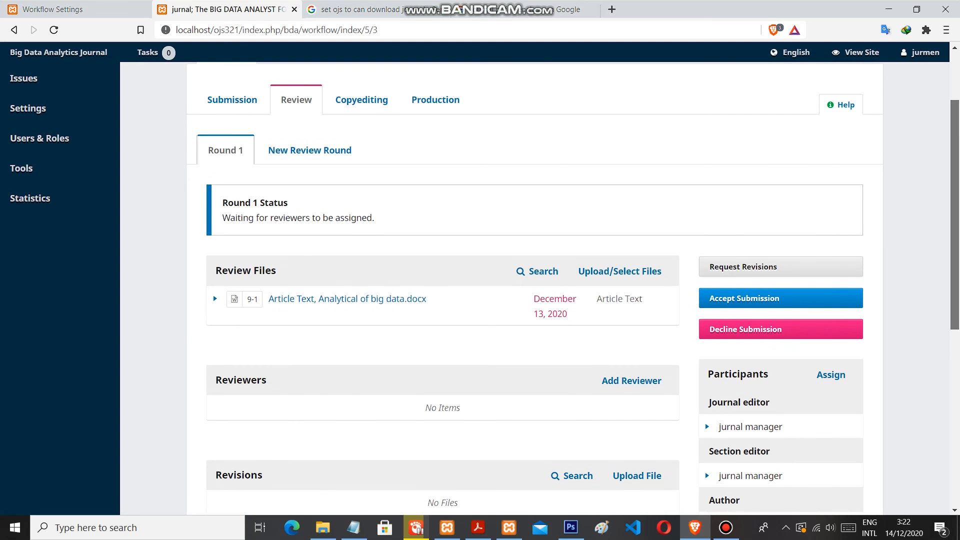
scroll(485, 289, down, 1)
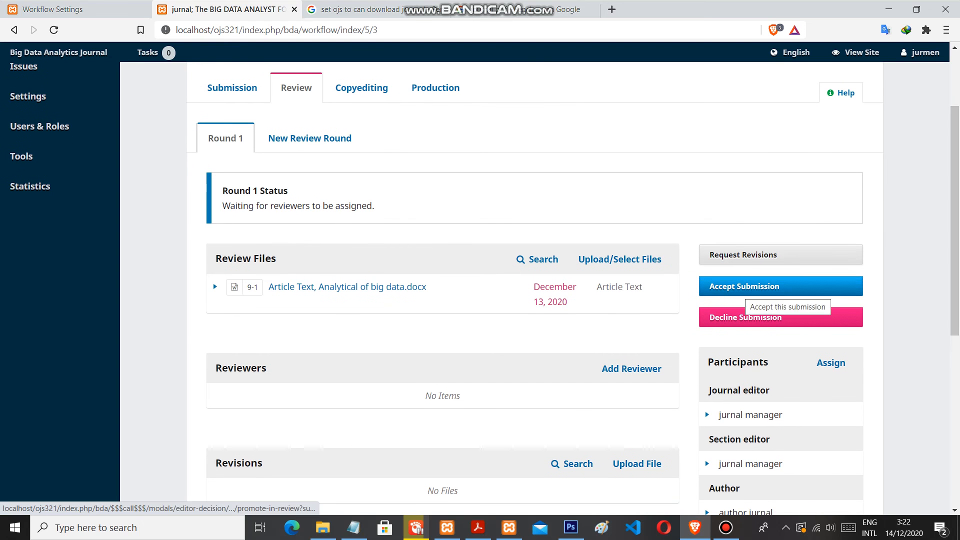
Accept the submission without sending an email notification and record the editorial decision
click(780, 286)
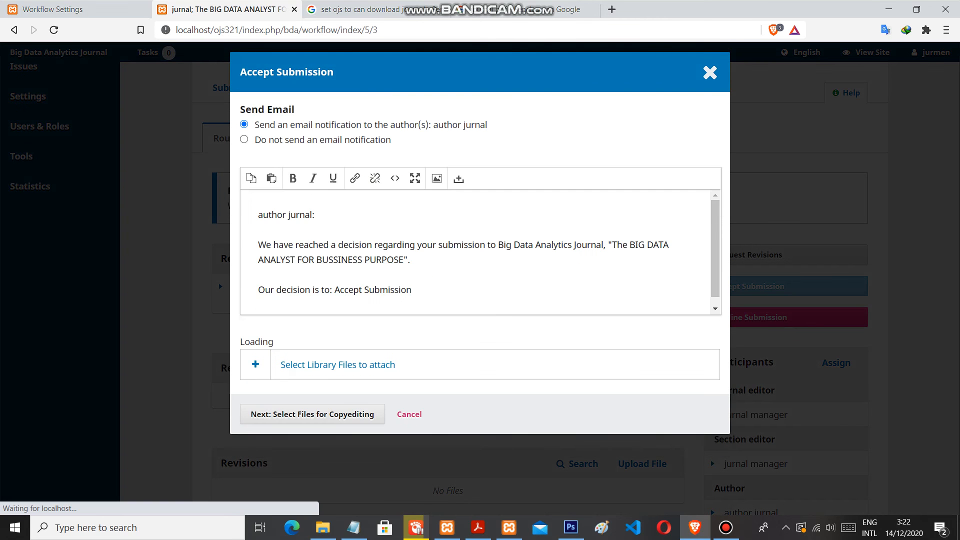
click(244, 140)
click(312, 296)
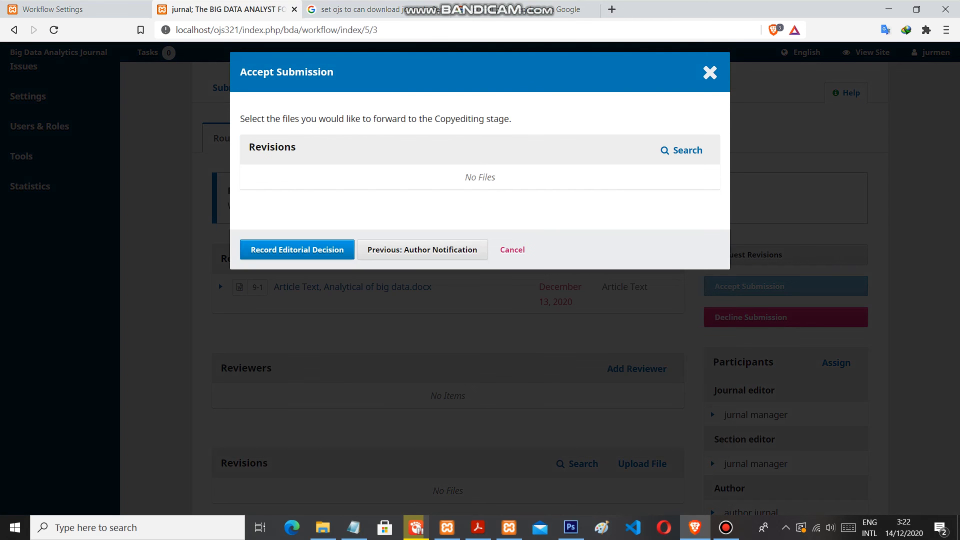
click(297, 250)
click(726, 528)
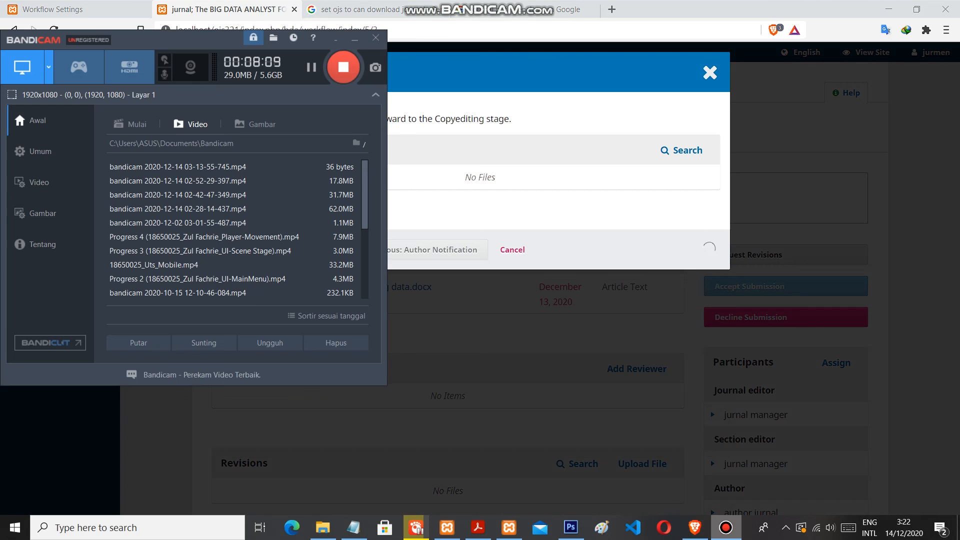
click(725, 527)
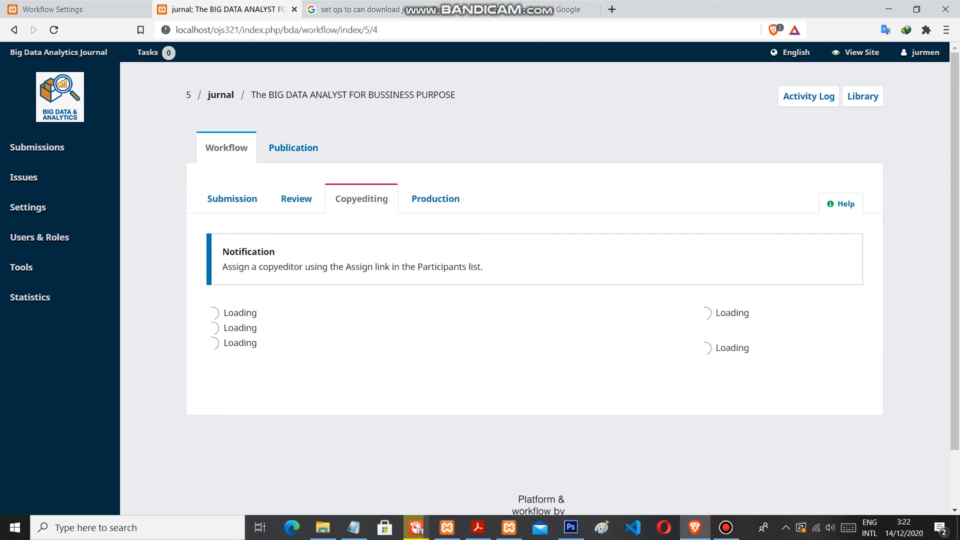
Send the submission from copyediting to production without an email notification and record the editorial decision
scroll(534, 288, down, 2)
scroll(535, 288, down, 2)
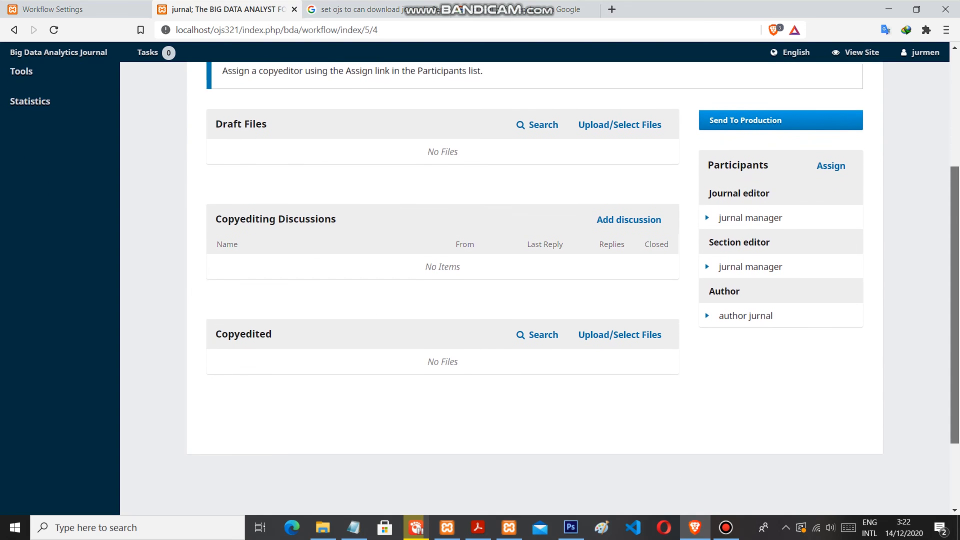
scroll(534, 289, down, 2)
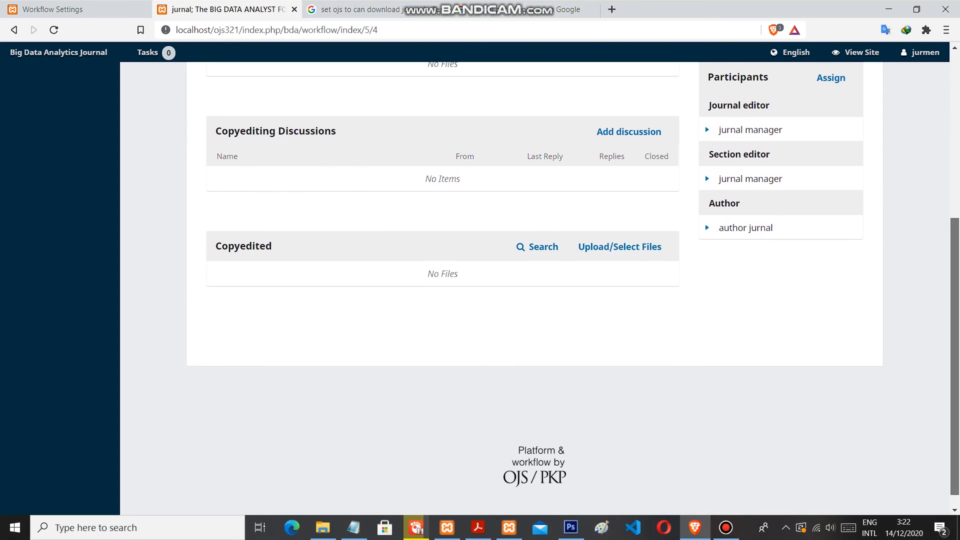
scroll(535, 288, up, 4)
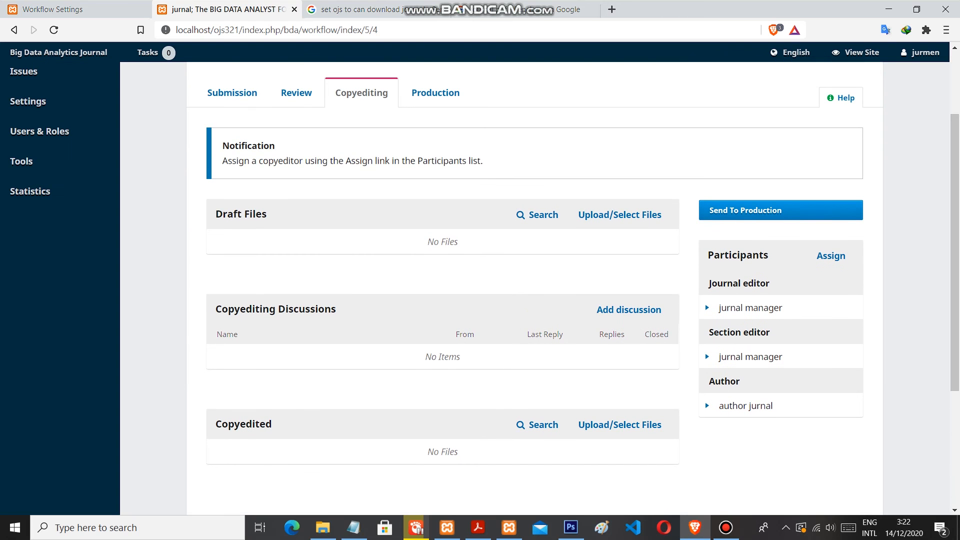
click(780, 210)
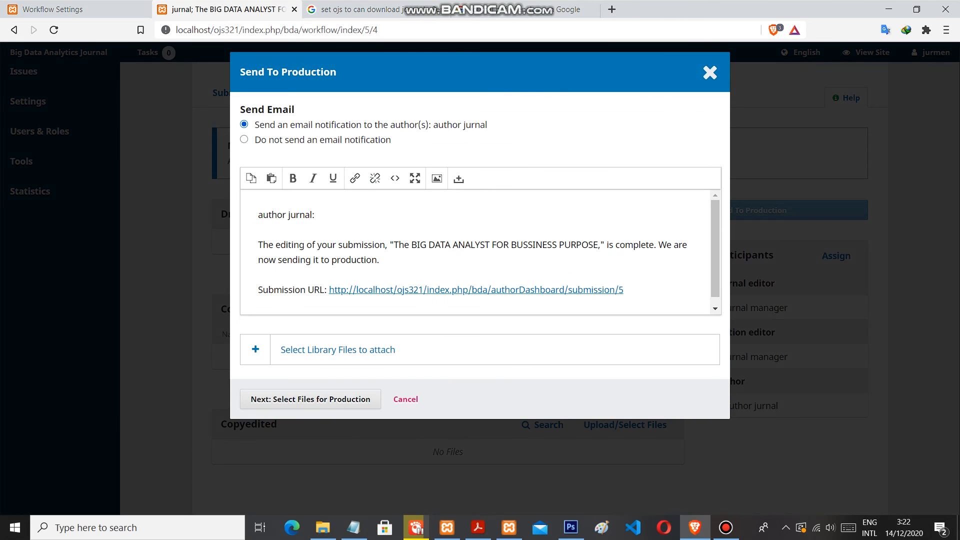
click(244, 140)
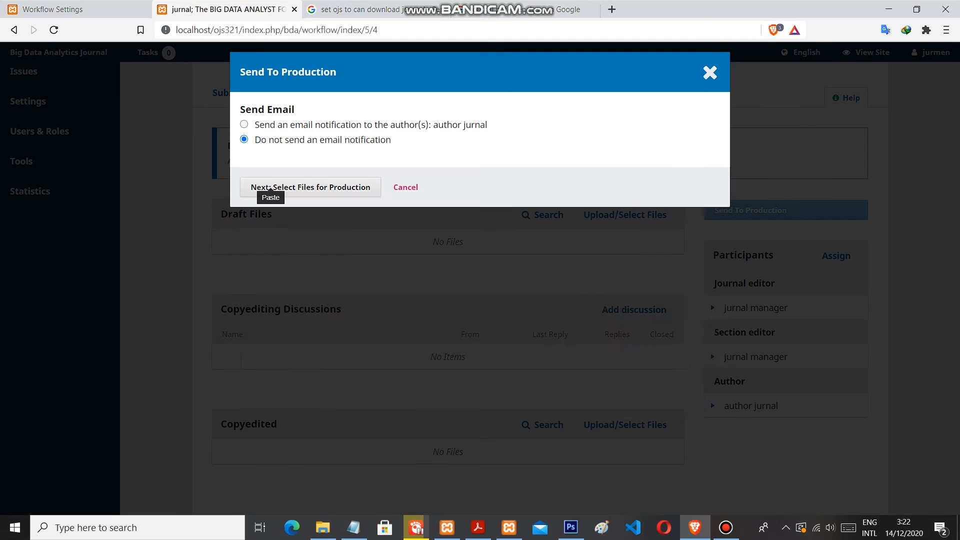
click(311, 187)
click(297, 345)
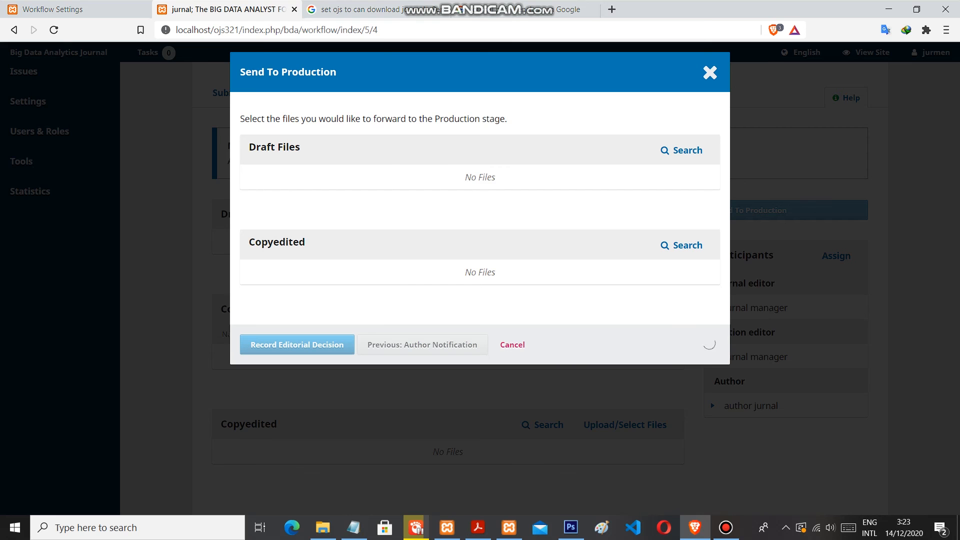
click(726, 527)
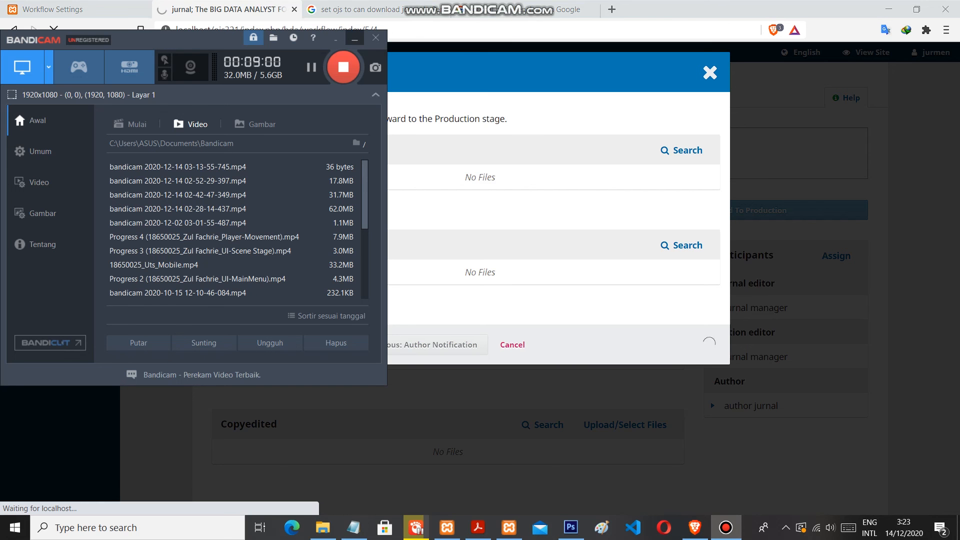
click(354, 38)
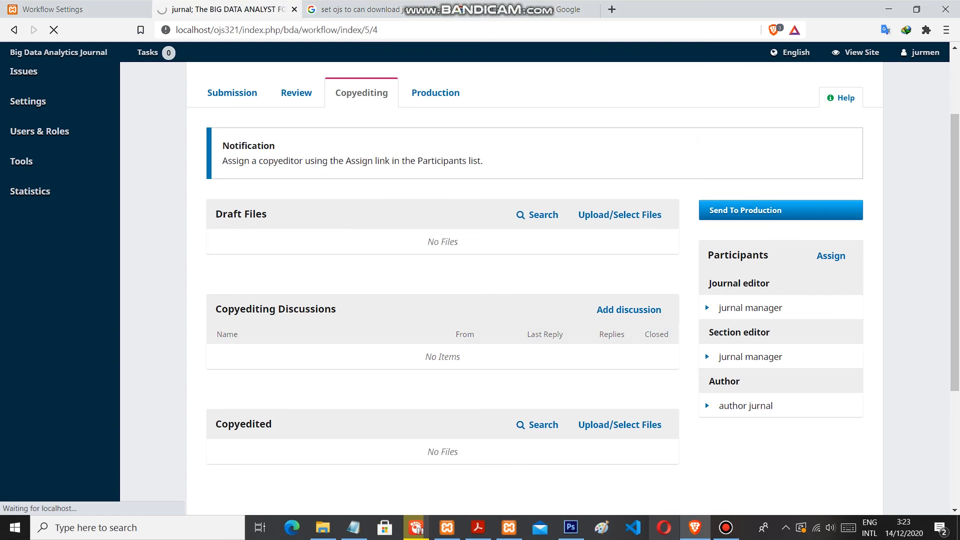
mouse_move(727, 528)
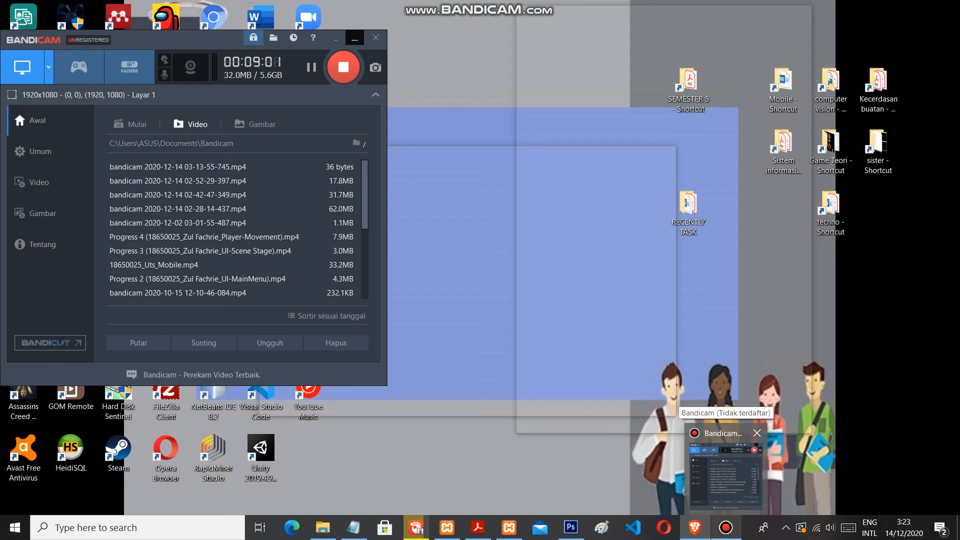
click(725, 475)
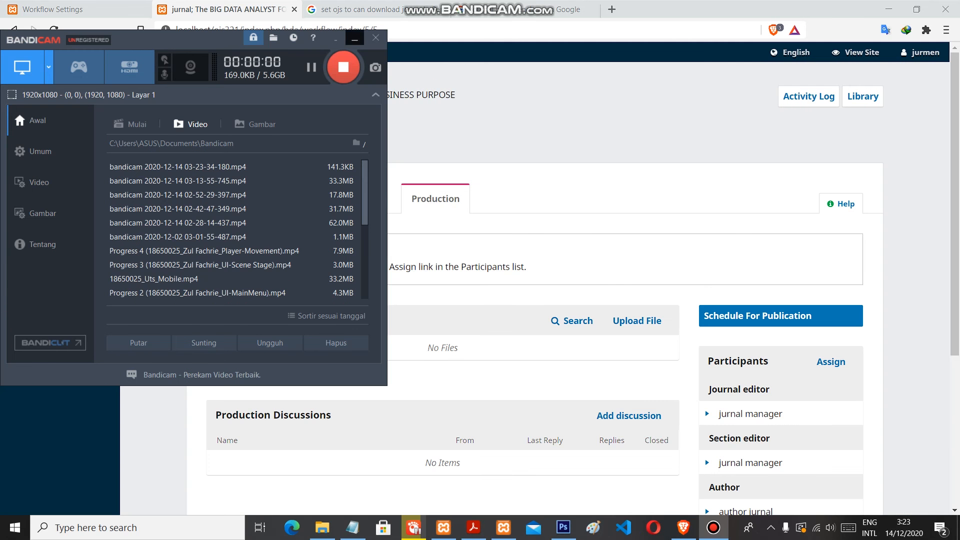
click(354, 38)
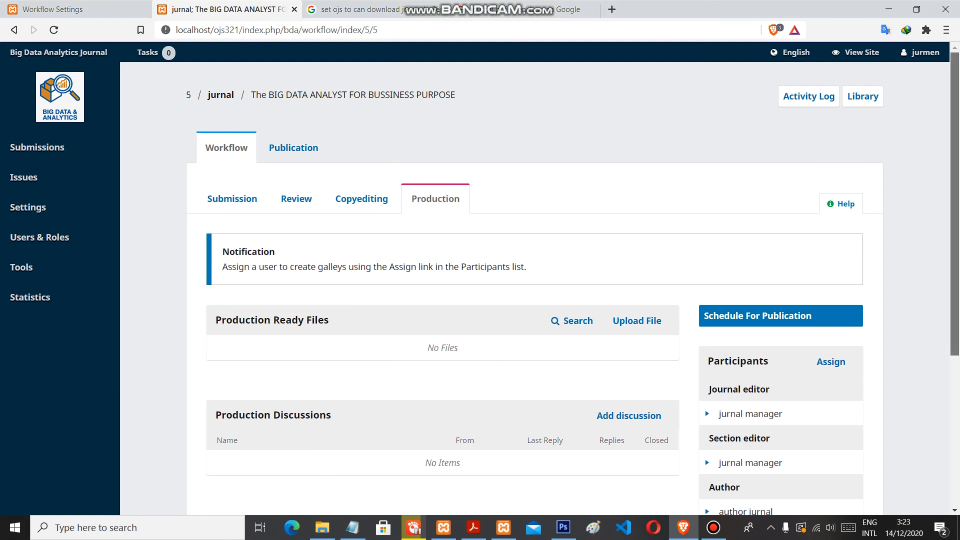
Look over the production stage's notification, production ready files, discussions and participants
scroll(480, 288, down, 2)
scroll(480, 288, down, 2)
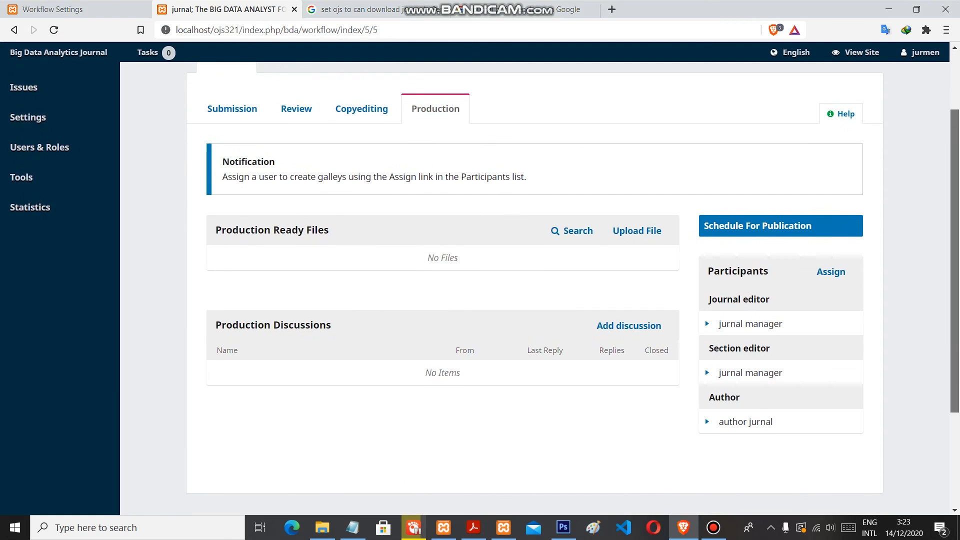
scroll(480, 288, up, 2)
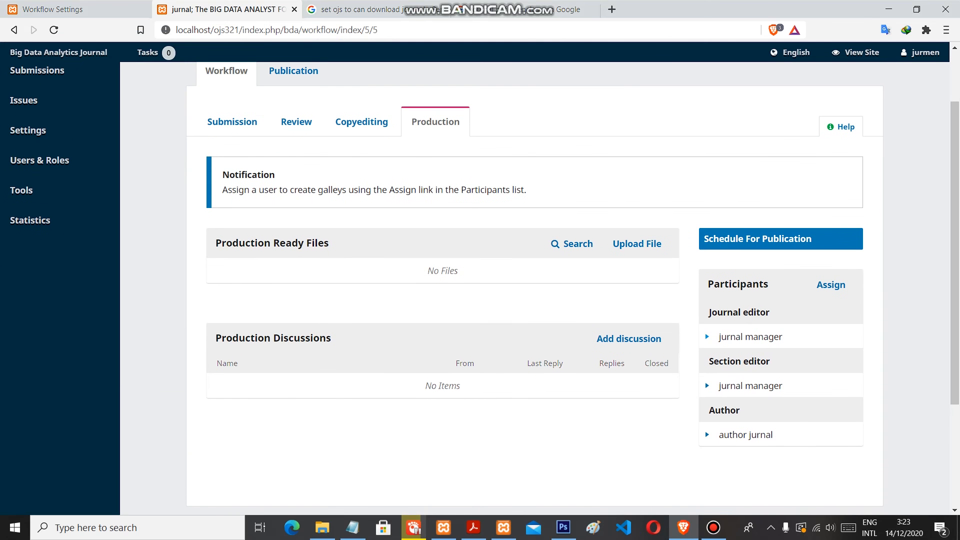
scroll(480, 288, down, 3)
scroll(480, 288, up, 1)
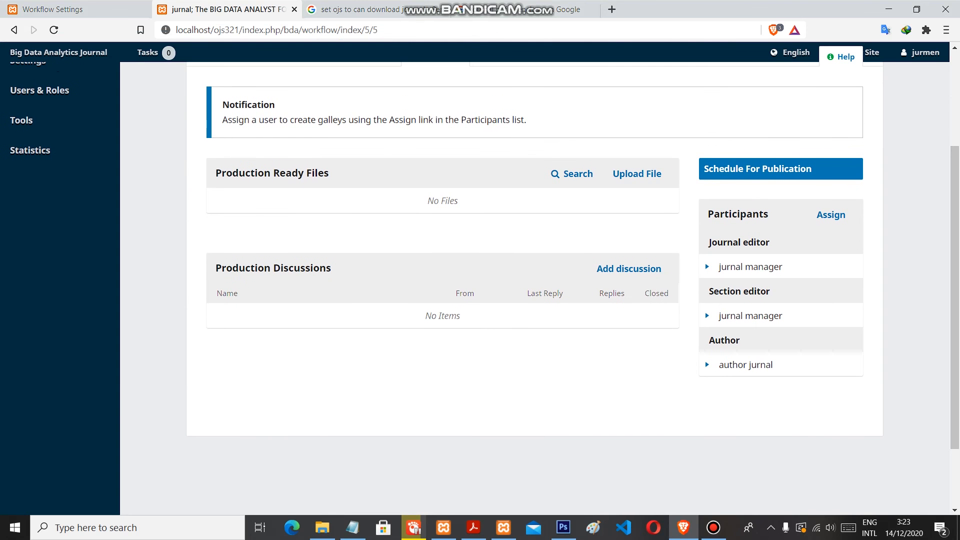
scroll(480, 288, up, 1)
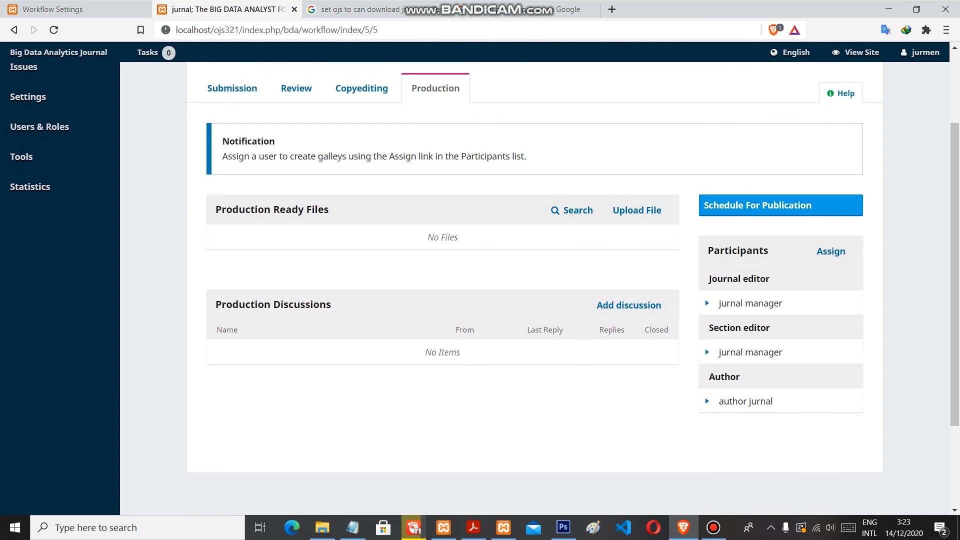
Open the submission's publication details for scheduling and review its prefix, title, subtitle and abstract
click(781, 206)
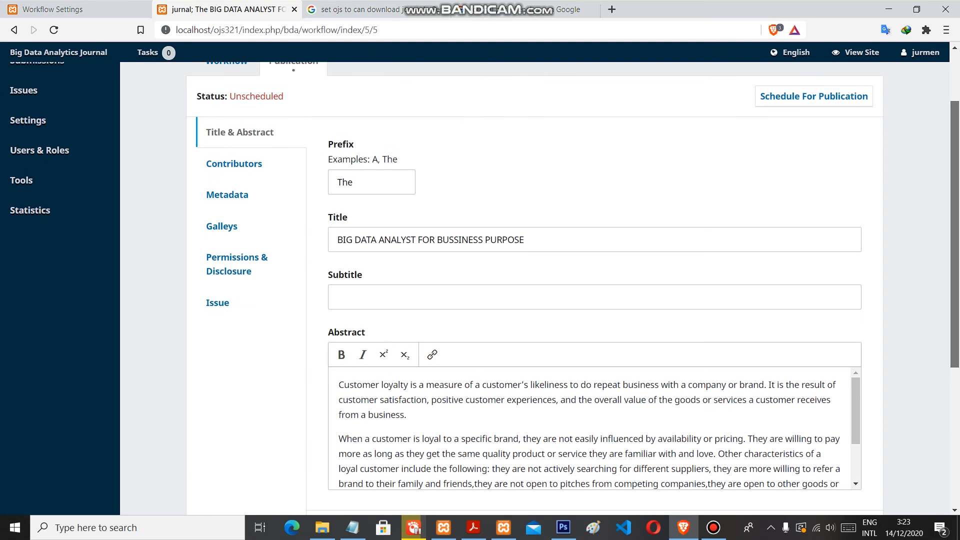
scroll(481, 294, up, 1)
scroll(480, 288, down, 3)
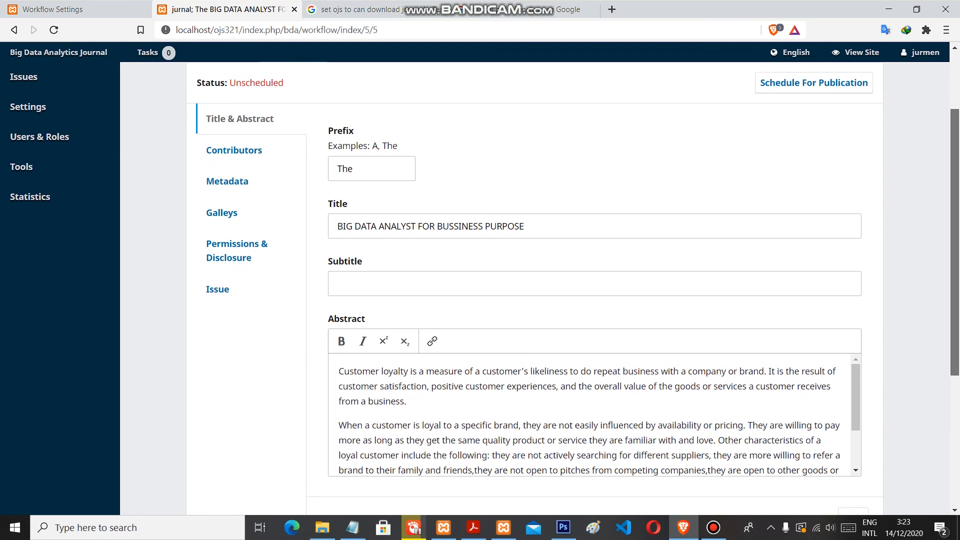
scroll(480, 288, down, 2)
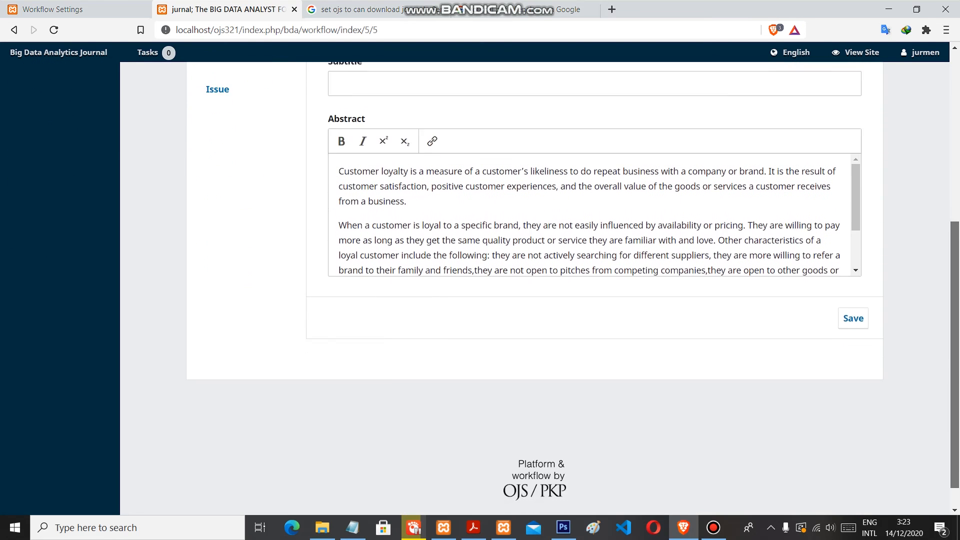
scroll(480, 288, up, 2)
scroll(481, 288, up, 2)
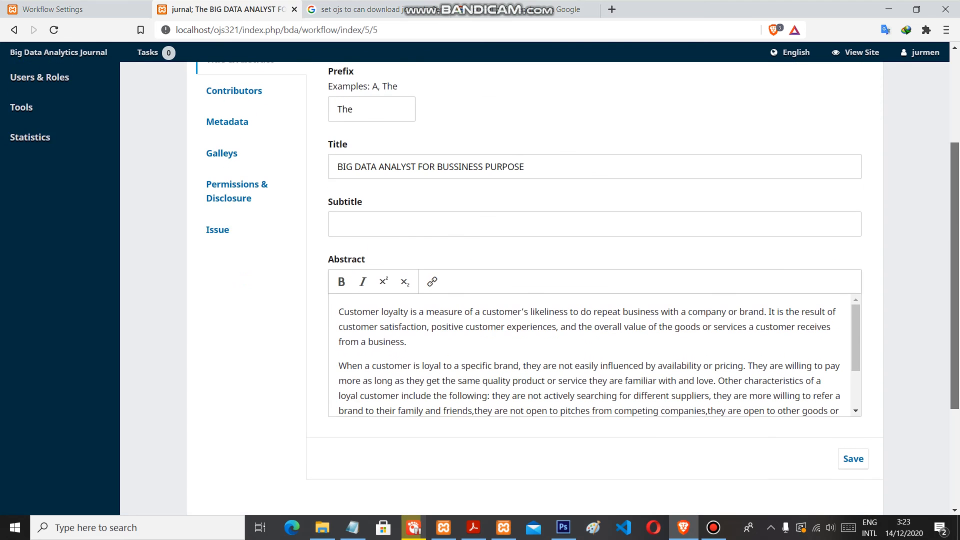
scroll(481, 288, up, 1)
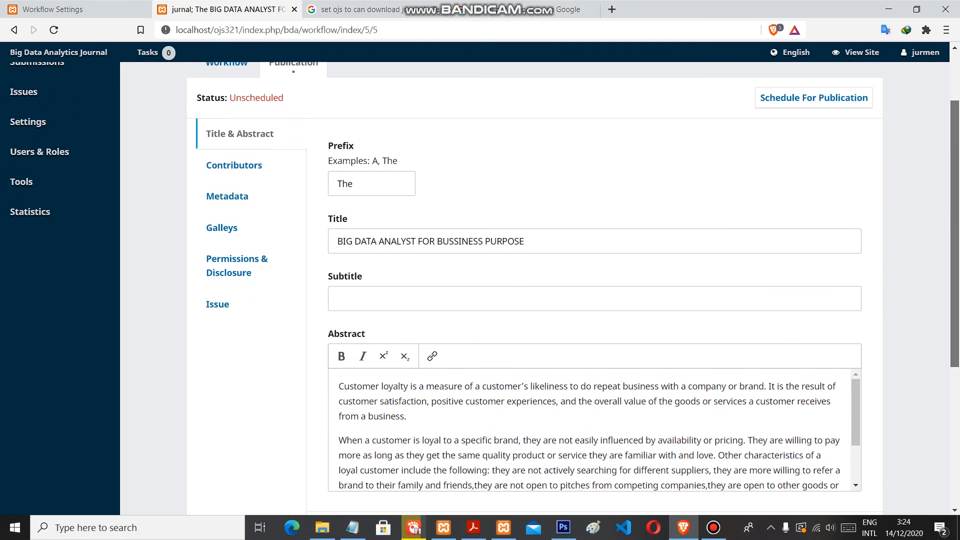
scroll(480, 288, up, 1)
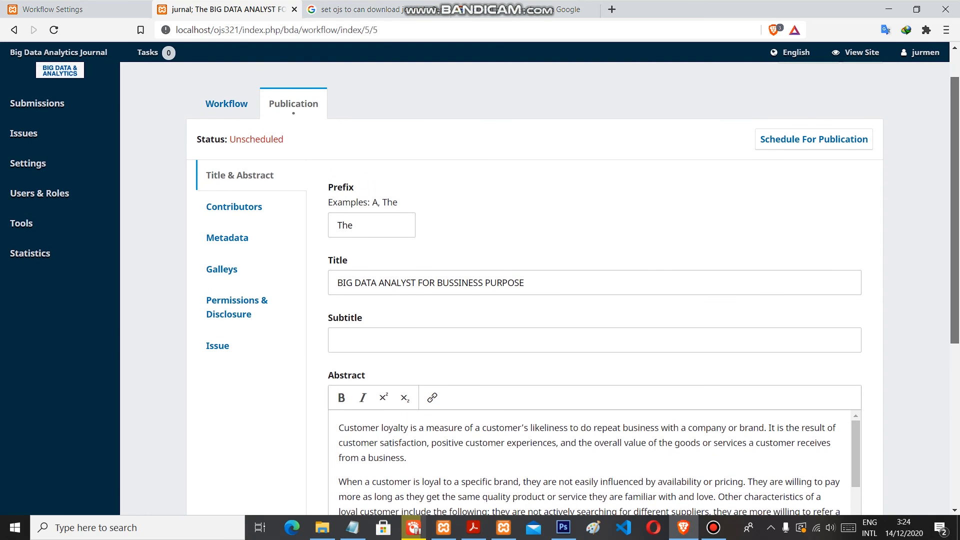
scroll(480, 288, up, 1)
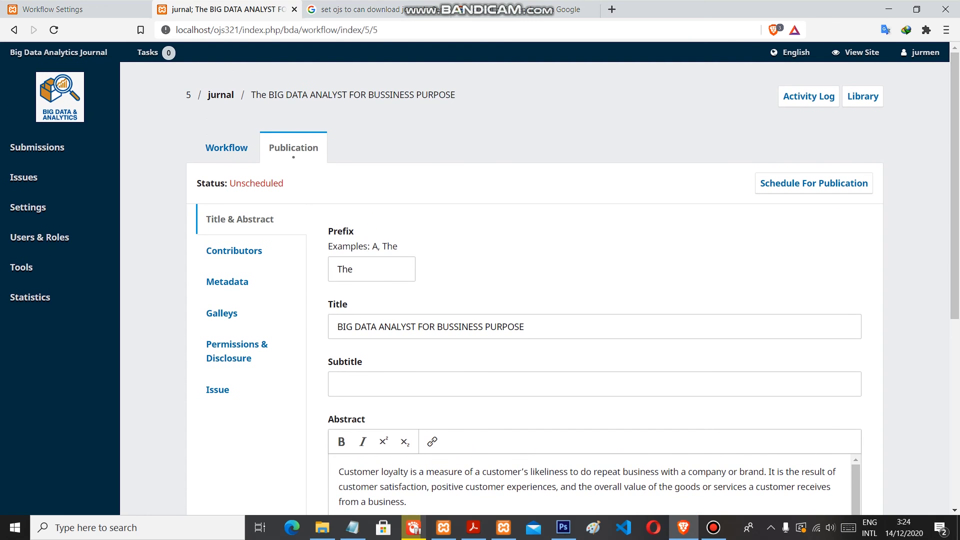
Change the article's title prefix to "THE"
click(372, 269)
key(BackSpace)
key(BackSpace)
Schedule the article for the issue Vol. 1 No. 2 (2018) and publish it
click(814, 183)
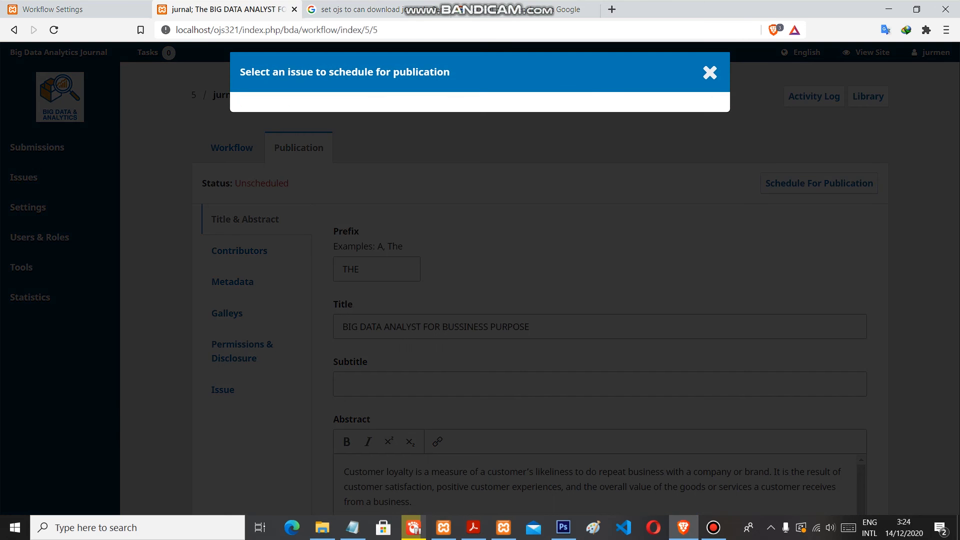
click(339, 142)
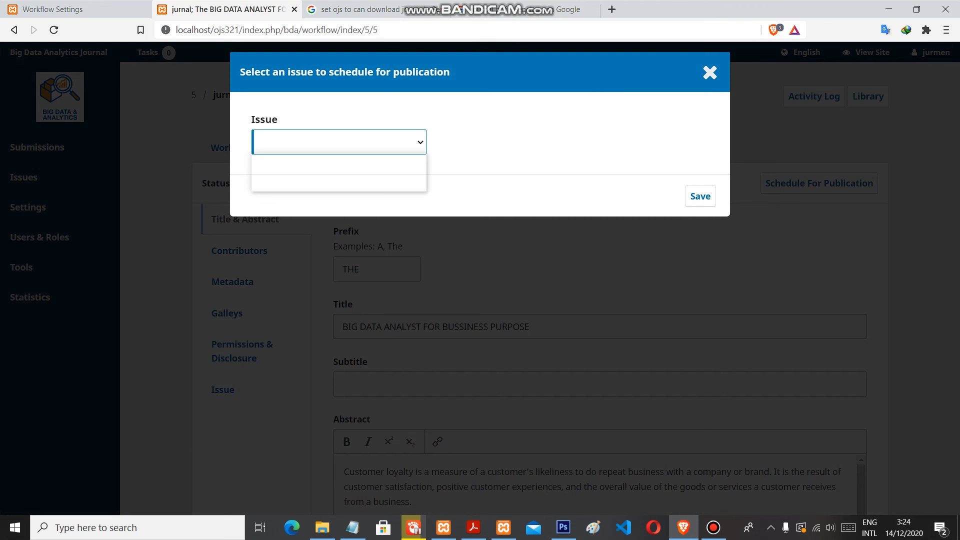
click(332, 185)
click(700, 196)
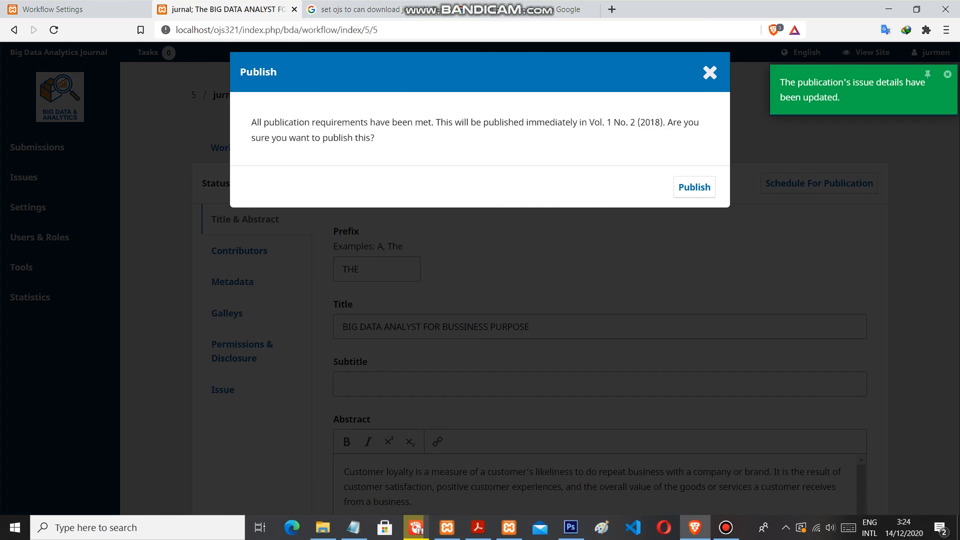
click(695, 187)
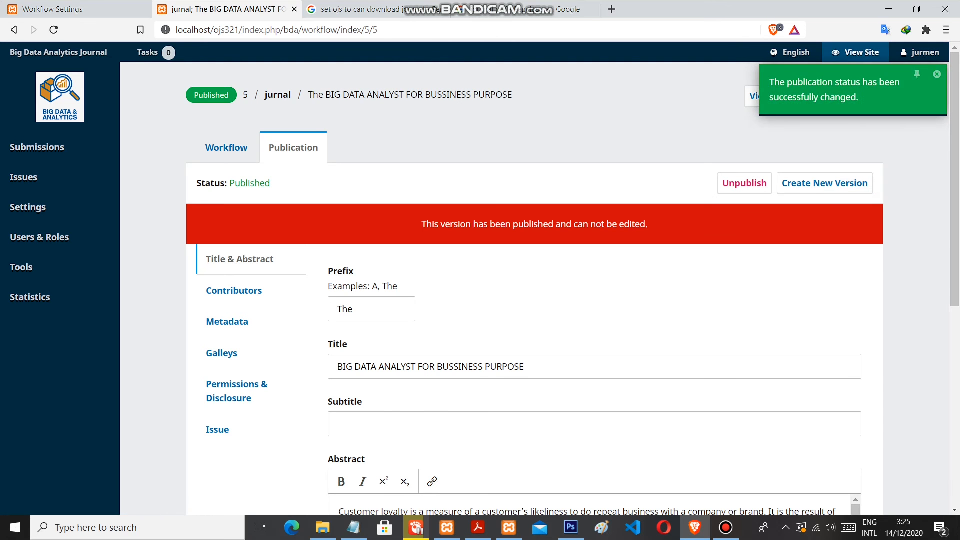
Open the journal's public site in a new tab and look over the current issue's article list
right_click(858, 52)
click(800, 58)
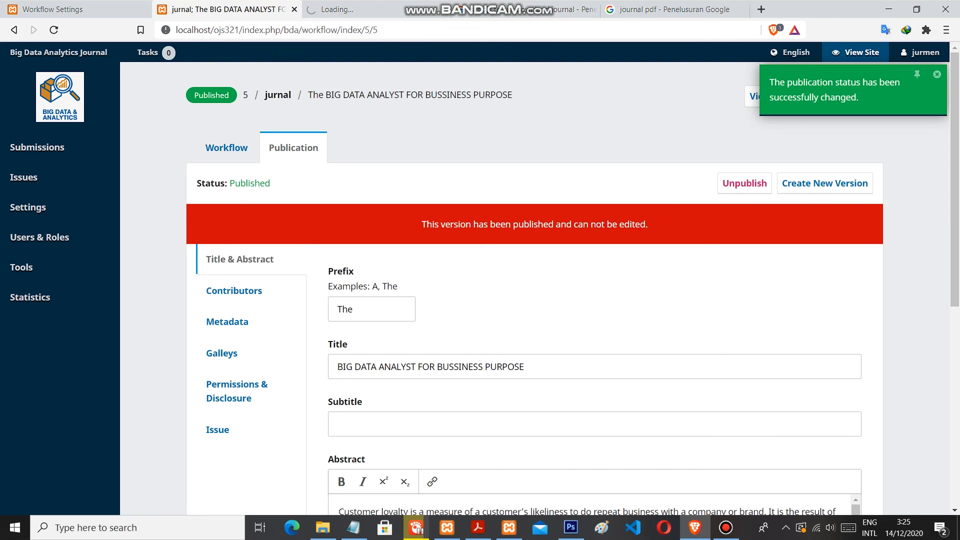
click(337, 10)
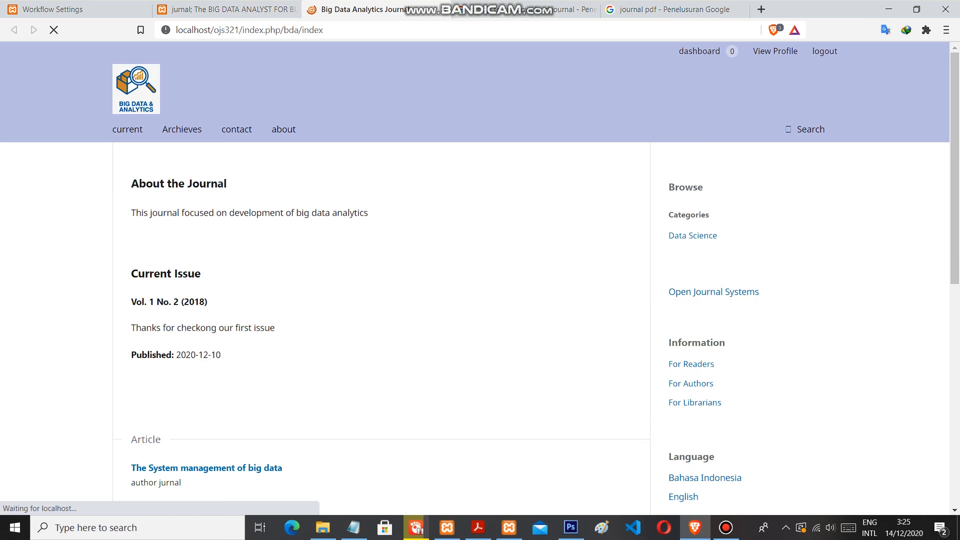
scroll(480, 279, down, 3)
scroll(481, 279, down, 4)
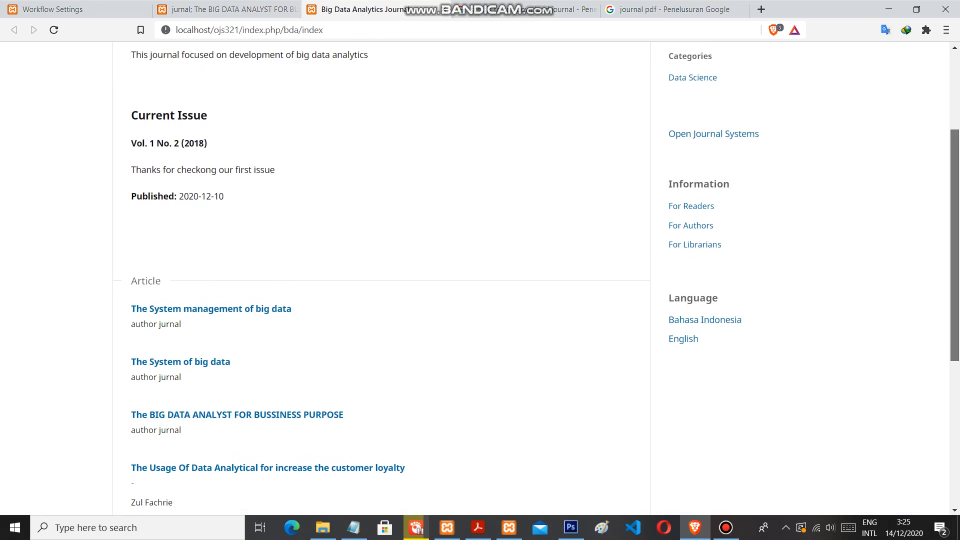
Open the issue Vol. 1 No. 2 (2018) from the journal's archives and look over its articles
click(160, 347)
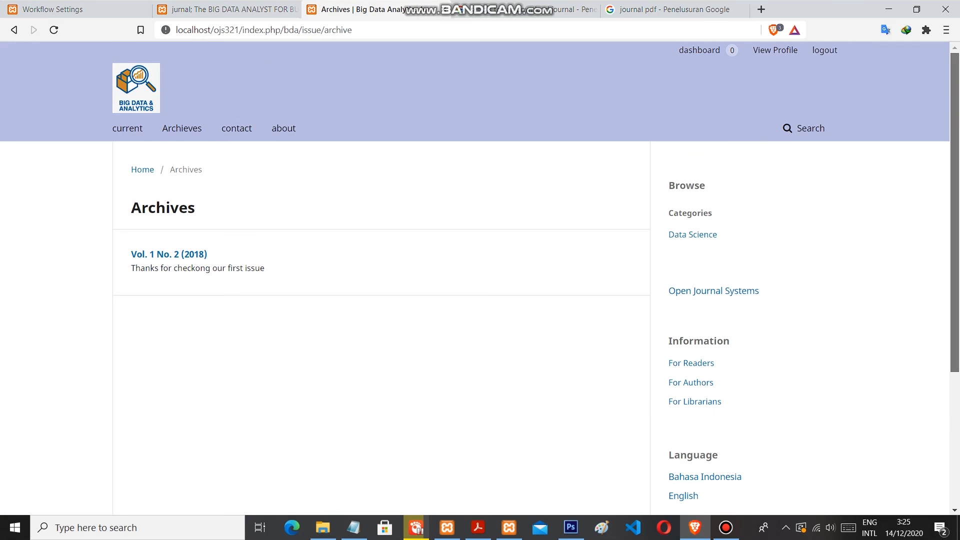
scroll(480, 276, down, 3)
scroll(169, 178, up, 1)
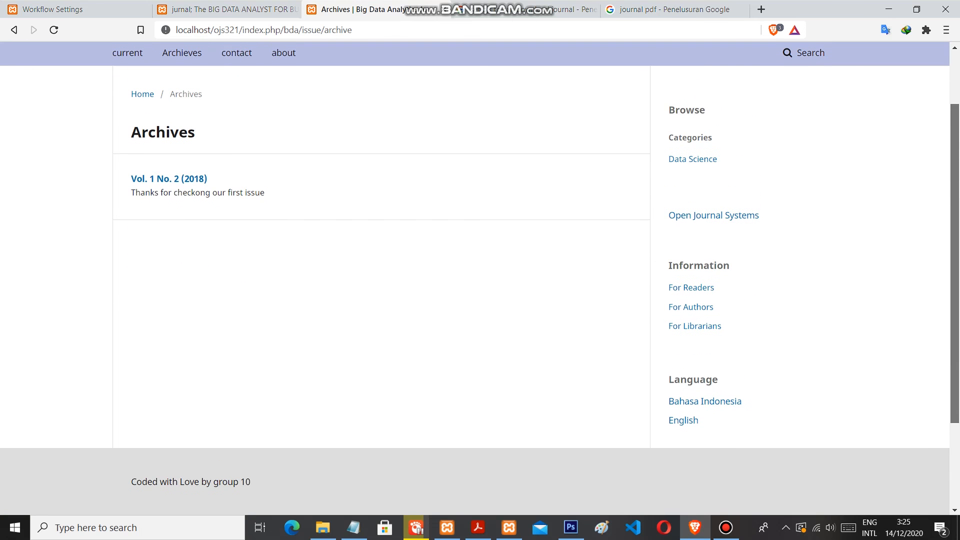
click(169, 179)
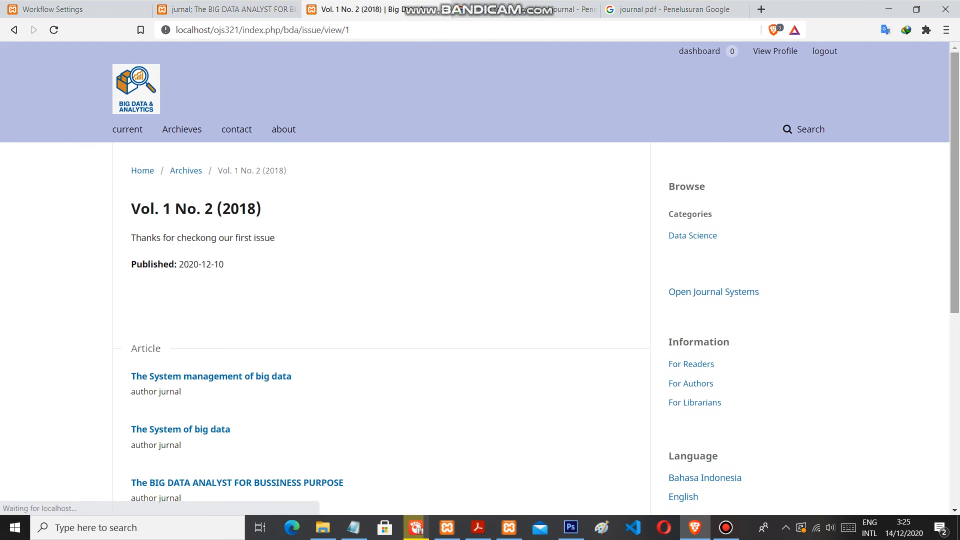
scroll(480, 273, down, 3)
drag(954, 280, 955, 306)
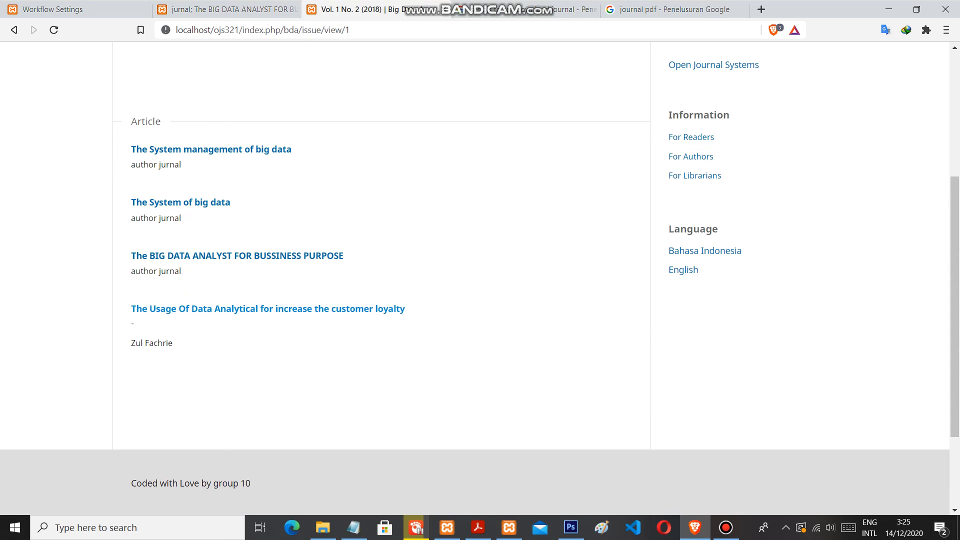
drag(955, 300, 955, 328)
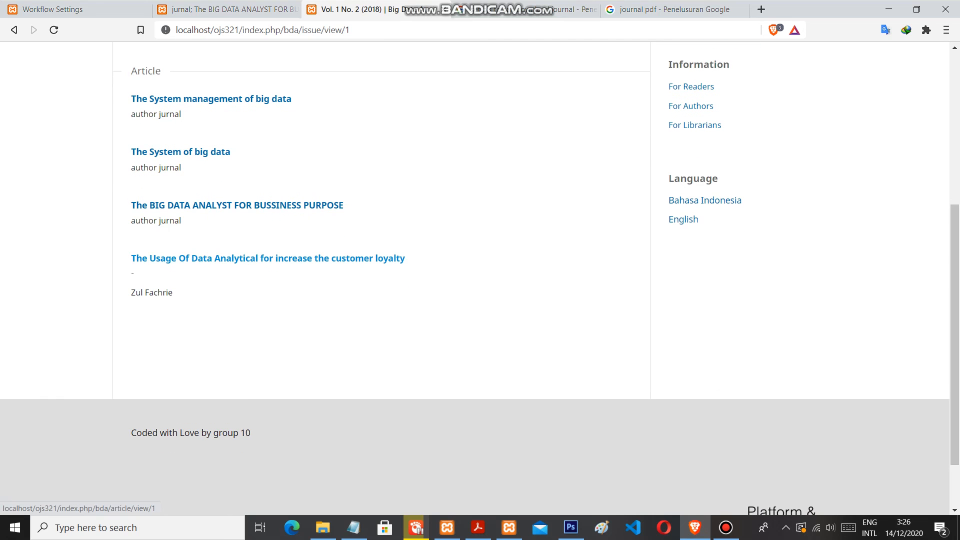
Open the article "The BIG DATA ANALYST FOR BUSSINESS PURPOSE" and review its keywords, abstract and publication details
click(237, 205)
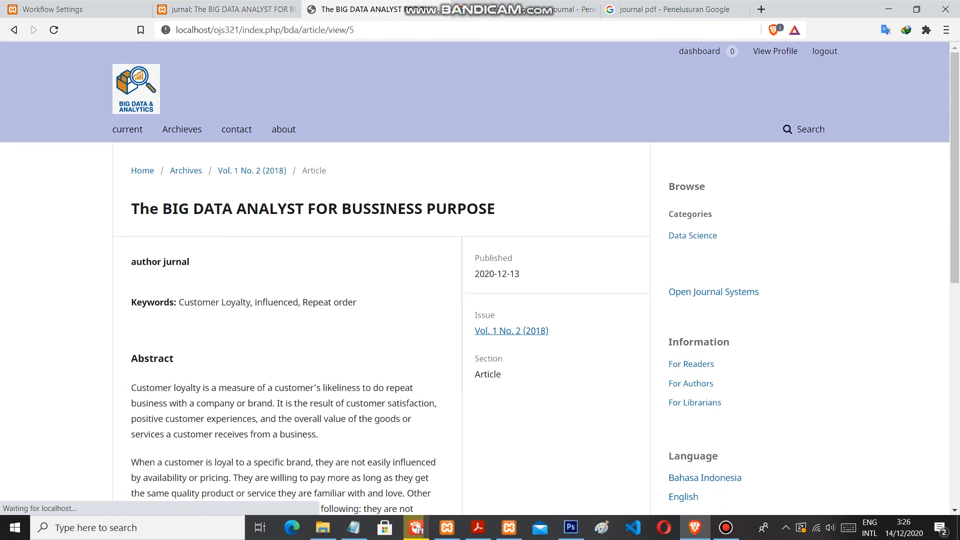
scroll(480, 279, down, 4)
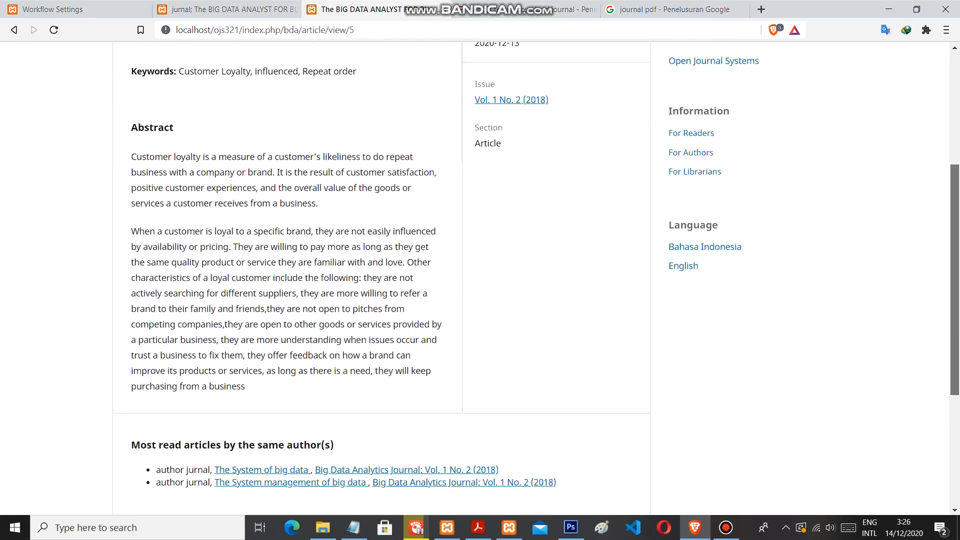
scroll(480, 279, down, 3)
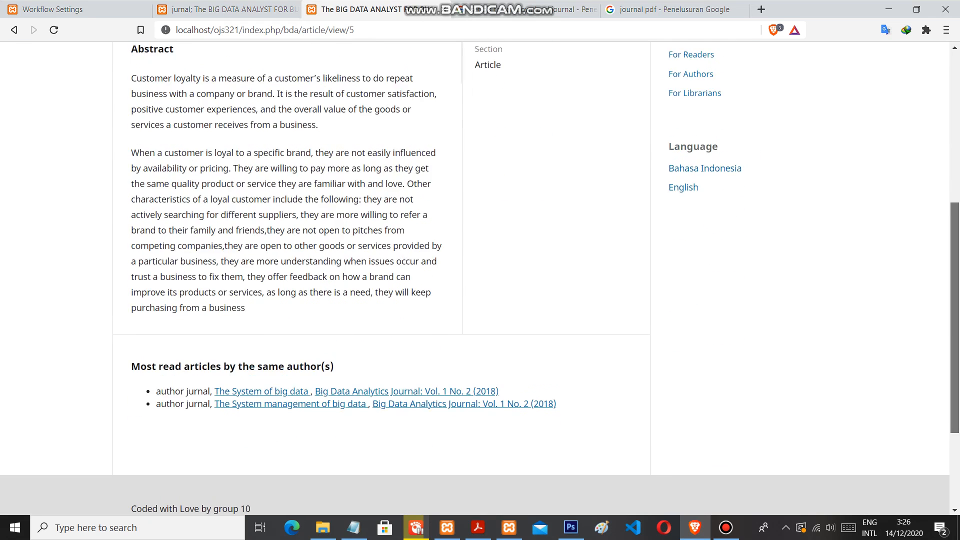
scroll(480, 279, up, 5)
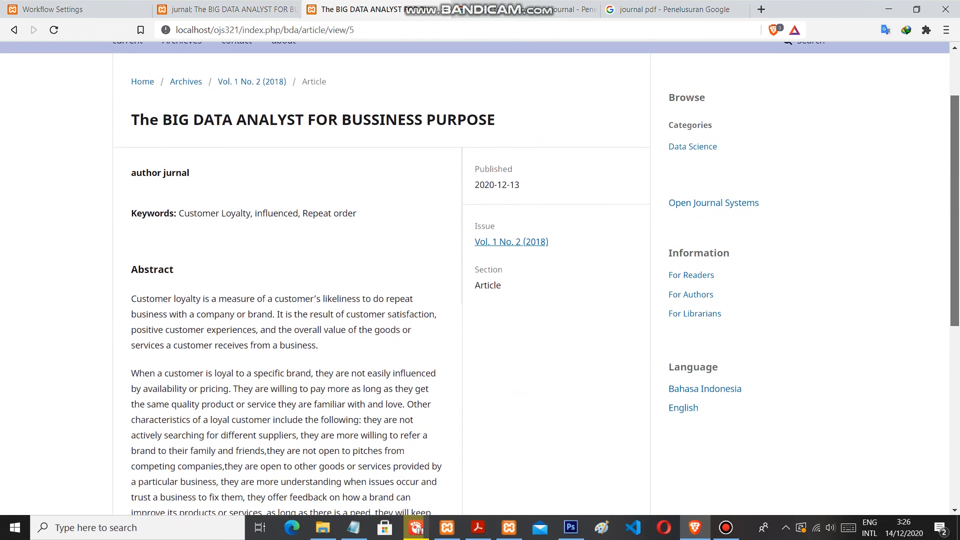
scroll(480, 279, up, 1)
scroll(480, 279, up, 1)
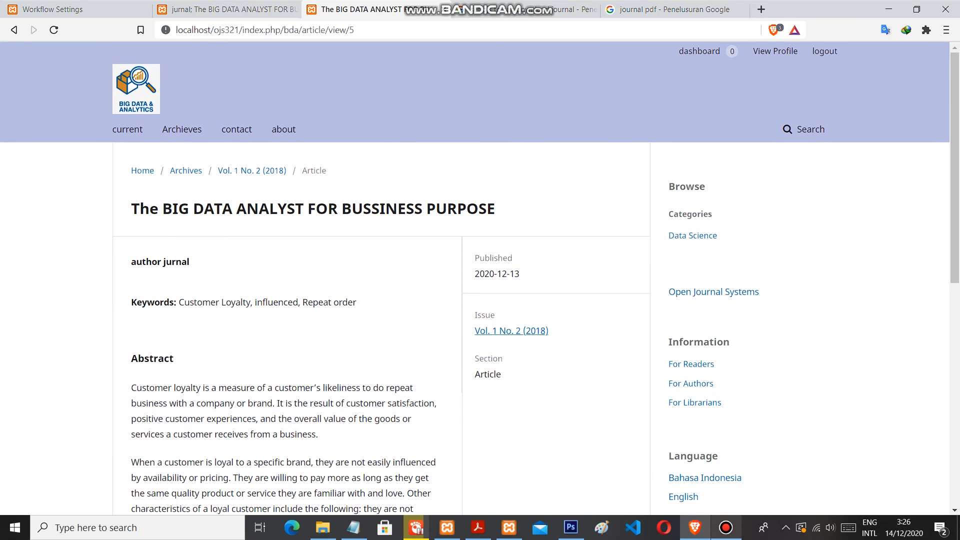
click(726, 528)
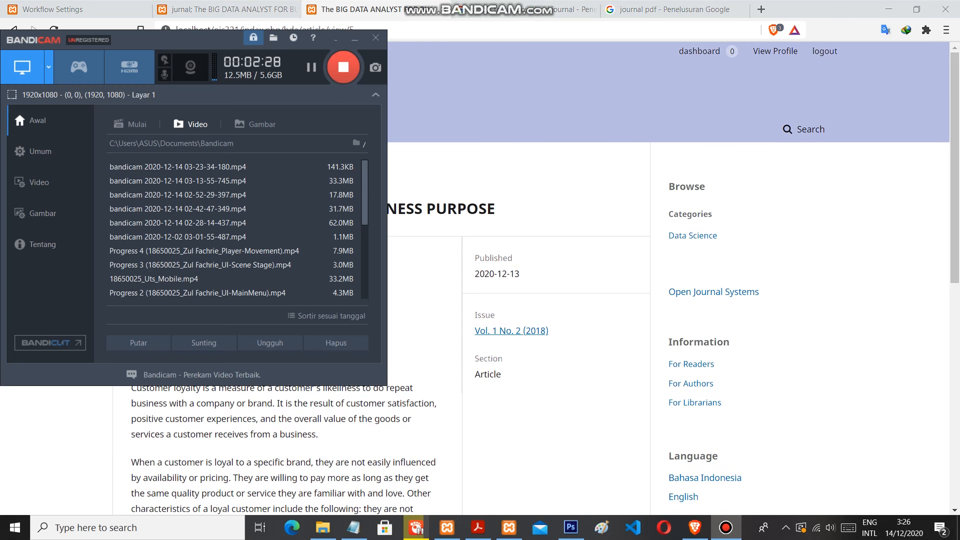